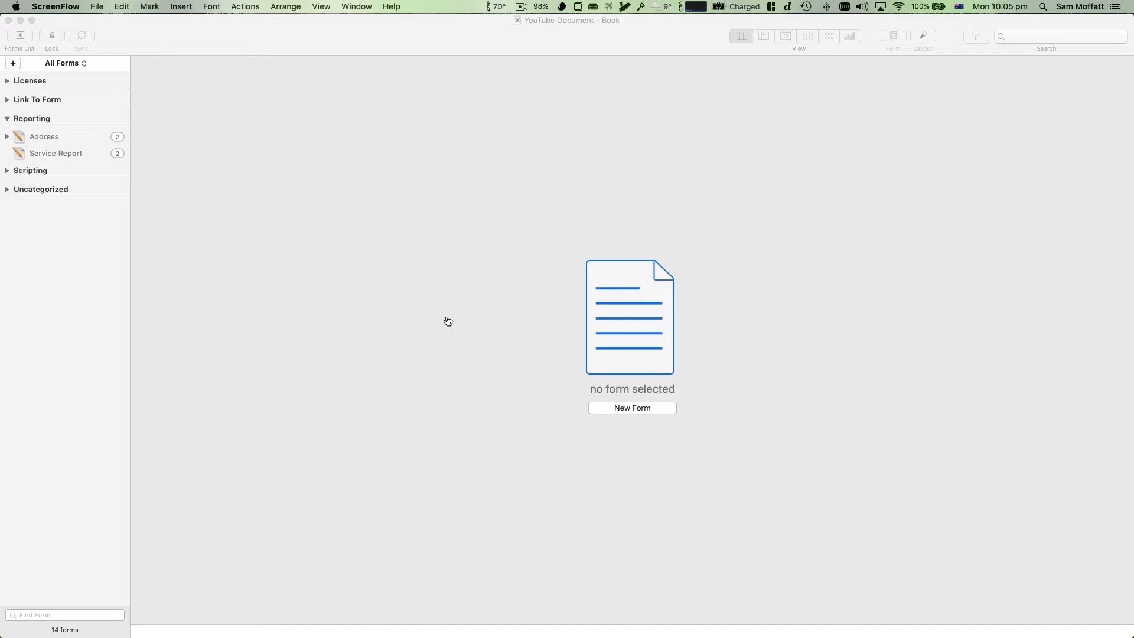
Create a new form and name it Purchases.
{"action": "left_click", "coordinate": [655, 409]}
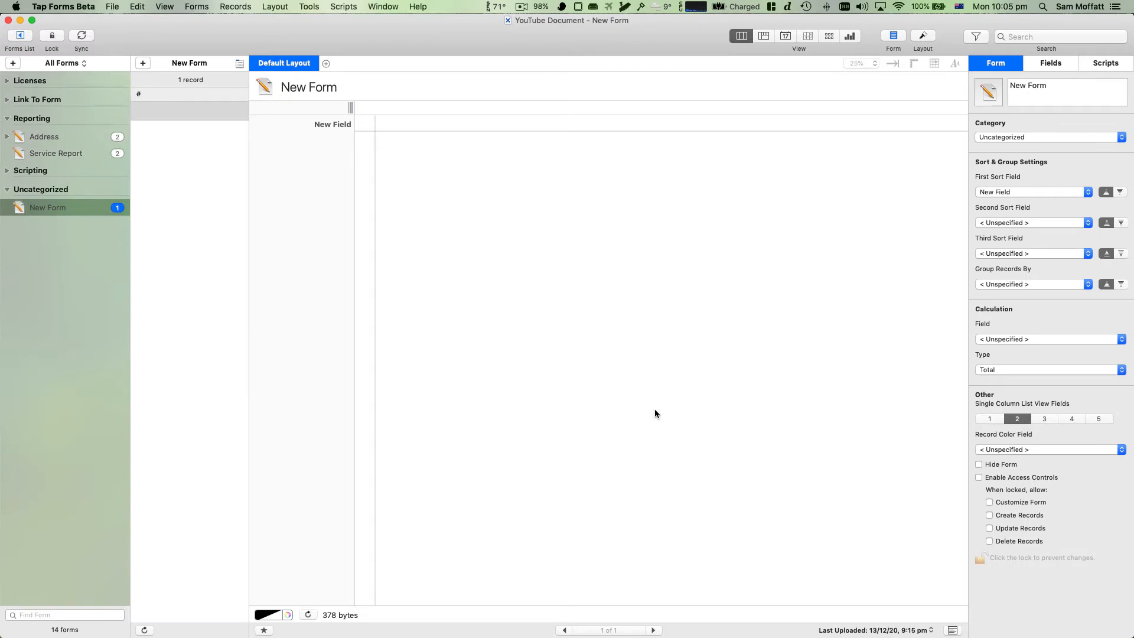
{"action": "left_click", "coordinate": [1075, 104]}
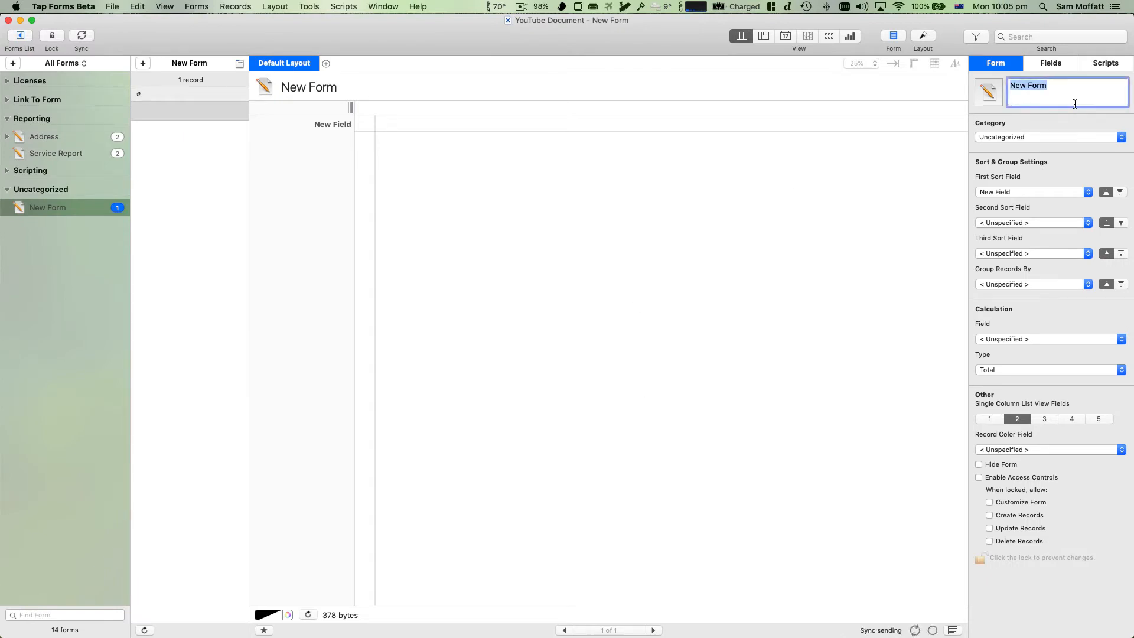
{"action": "type", "text": "Purchases"}
{"action": "key", "text": "Return"}
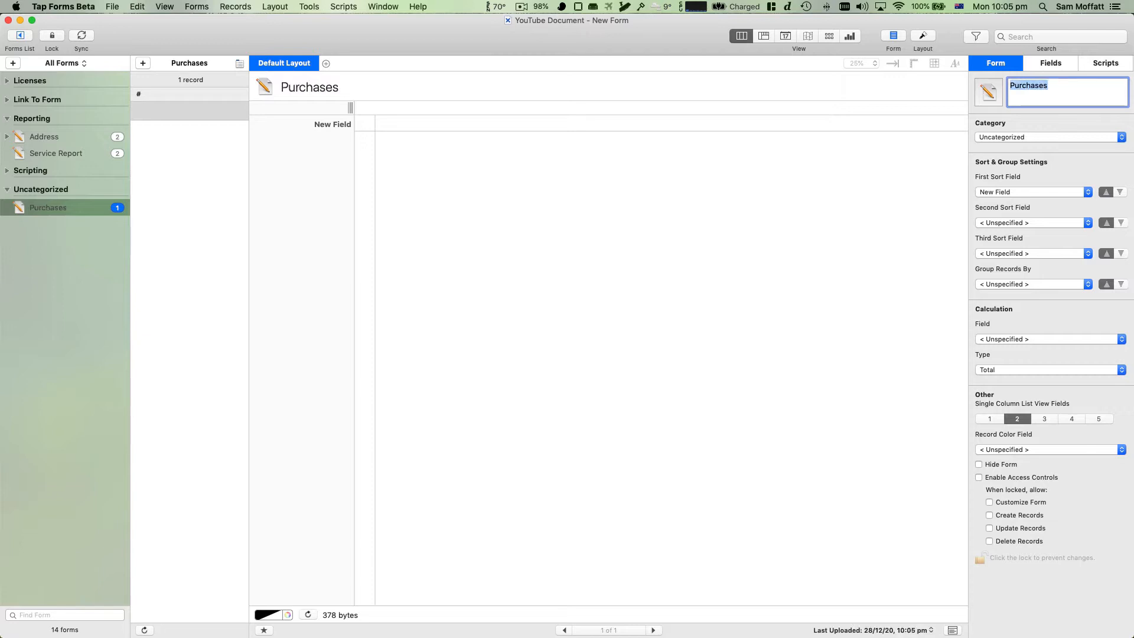
Rename the Purchases form's default text field to Title.
{"action": "left_click", "coordinate": [1051, 62]}
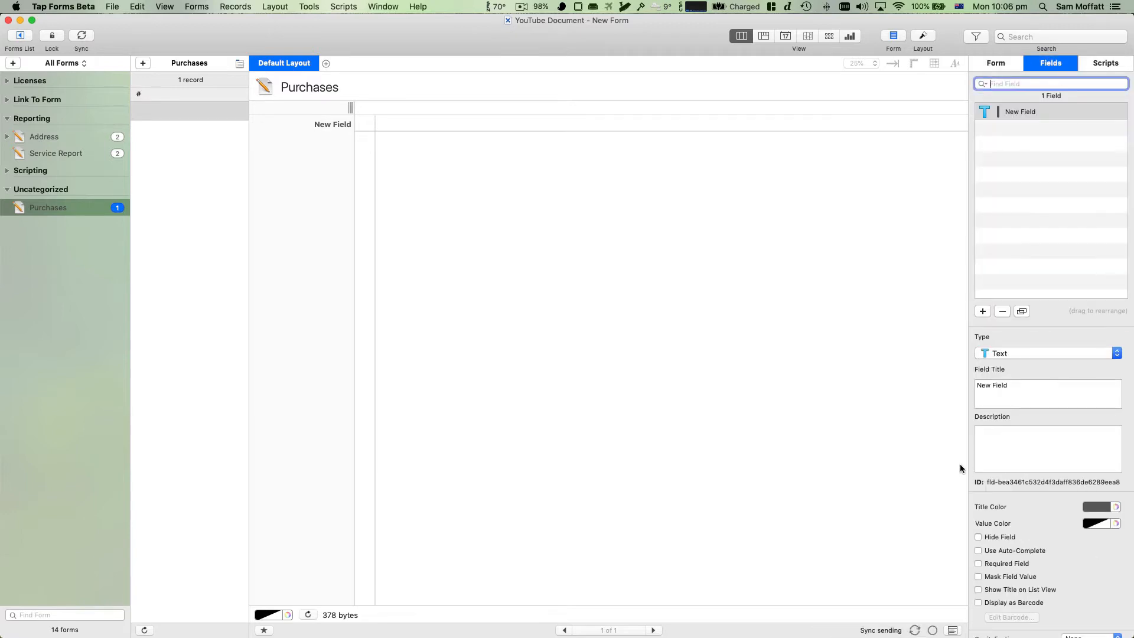
{"action": "triple_click", "coordinate": [1002, 387]}
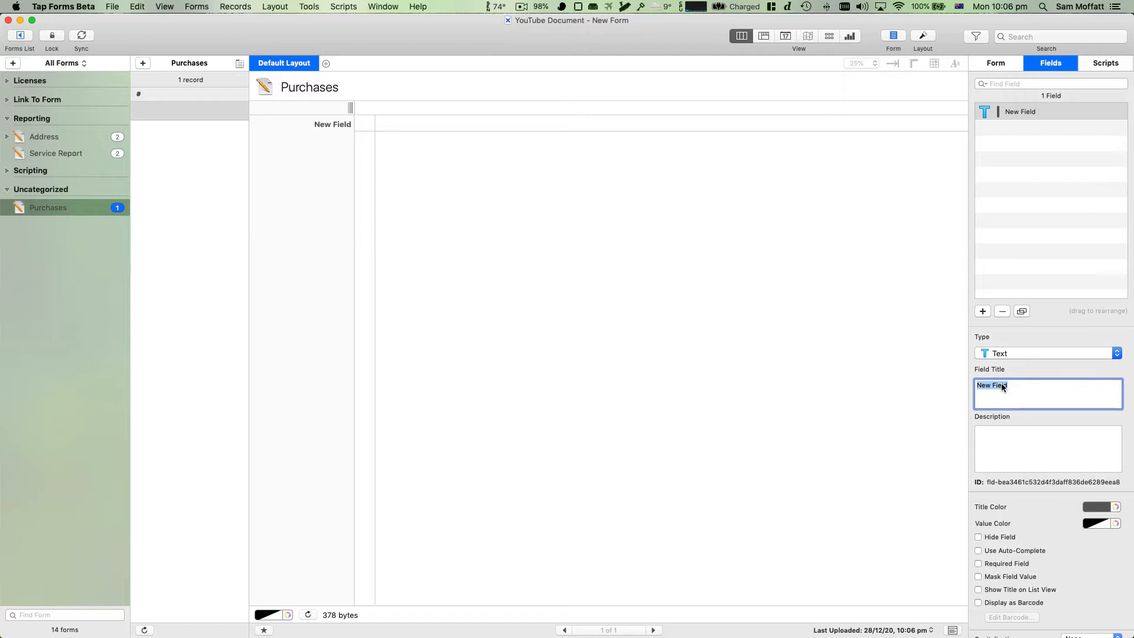
{"action": "type", "text": "Title"}
{"action": "key", "text": "Return"}
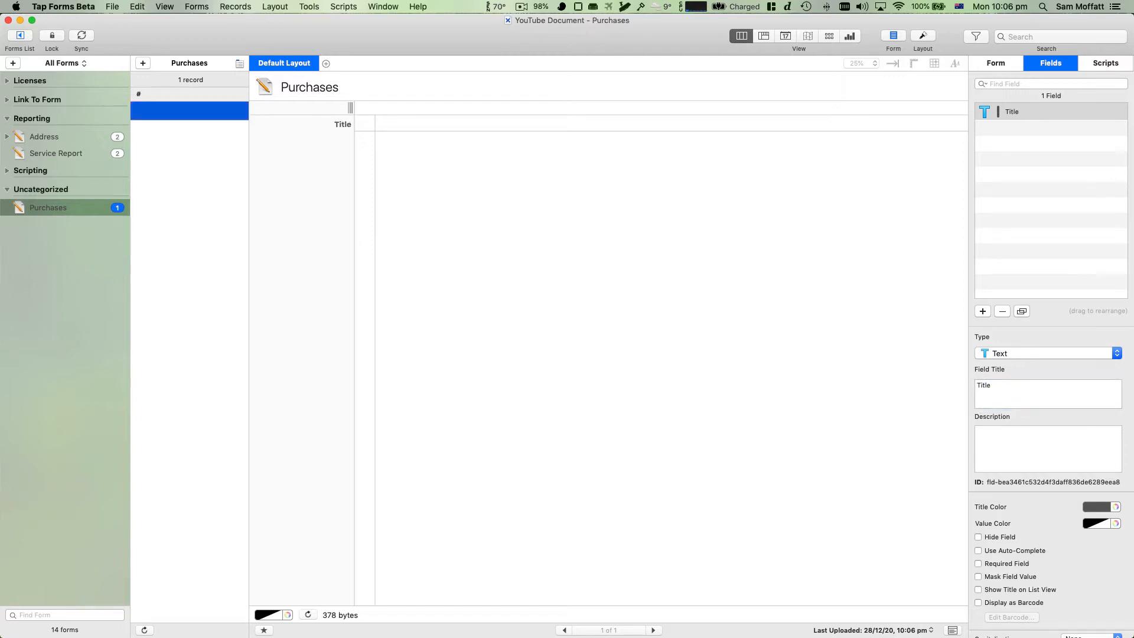
Add a field of type Photo to the Purchases form and place it above the Title field.
{"action": "left_click", "coordinate": [983, 312]}
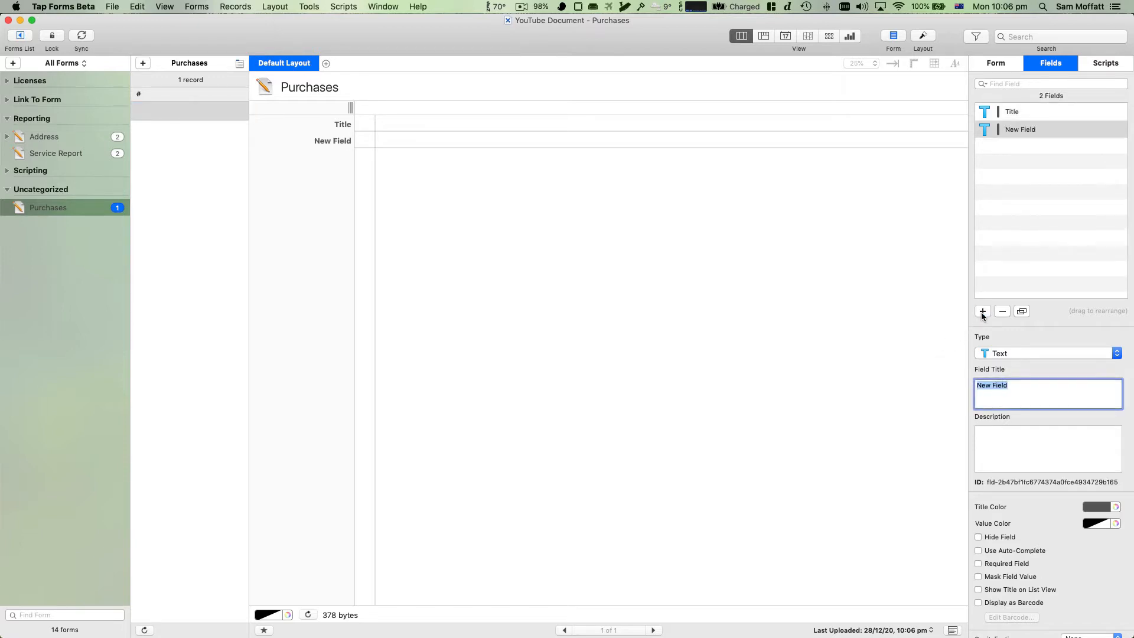
{"action": "left_click", "coordinate": [998, 353]}
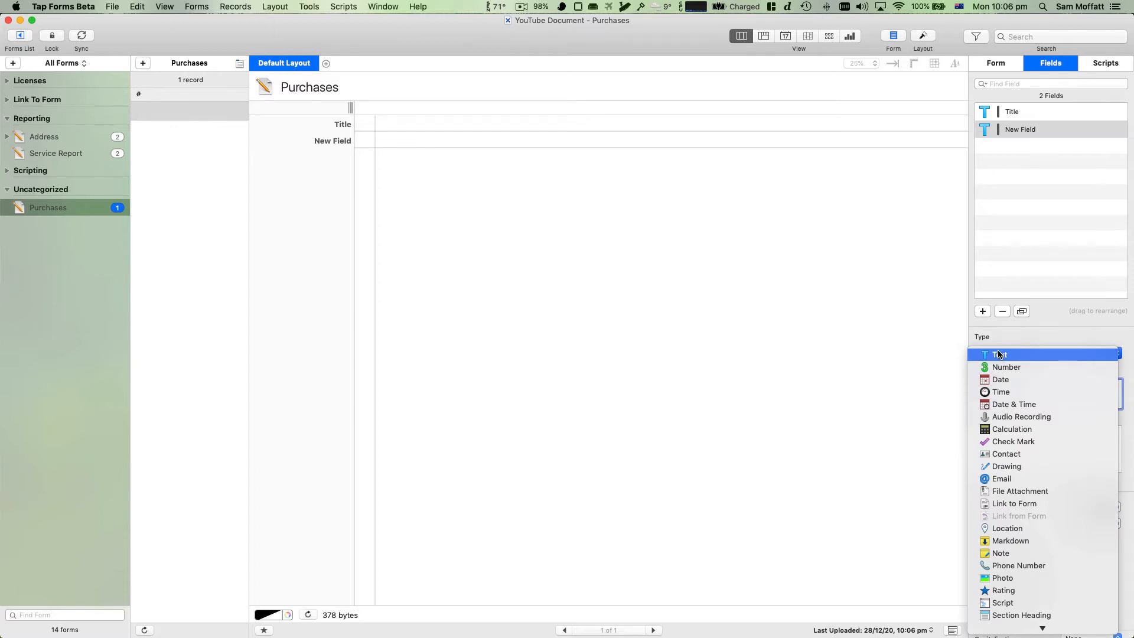
{"action": "scroll", "coordinate": [1009, 430], "scroll_direction": "down", "scroll_amount": 3}
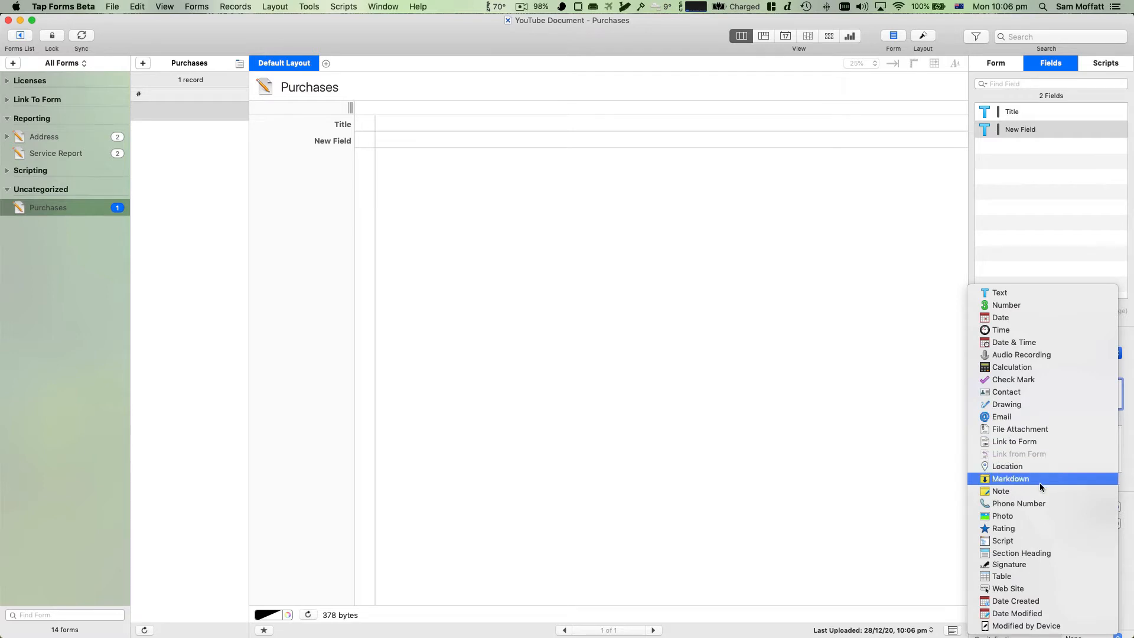
{"action": "left_click", "coordinate": [1047, 516]}
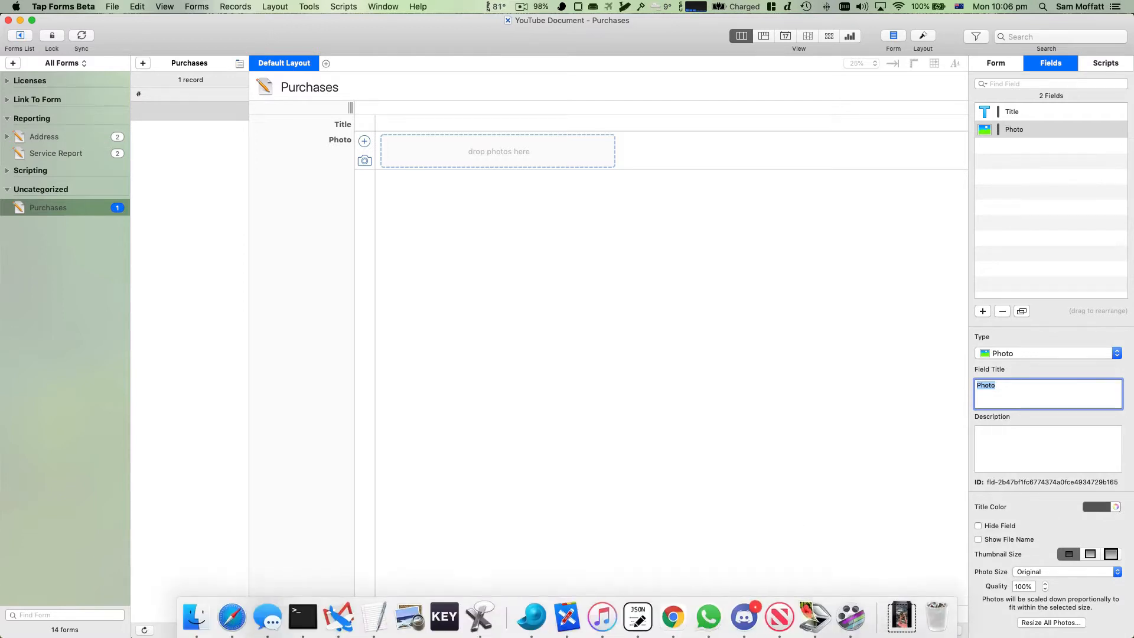
{"action": "mouse_move", "coordinate": [400, 636]}
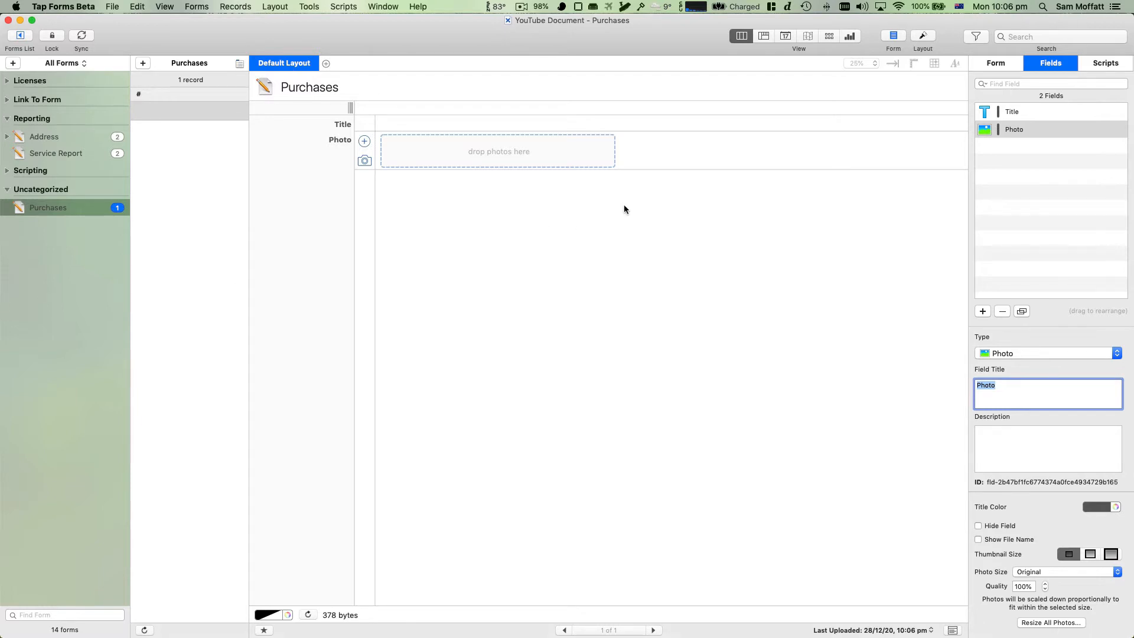
{"action": "left_click", "coordinate": [619, 224]}
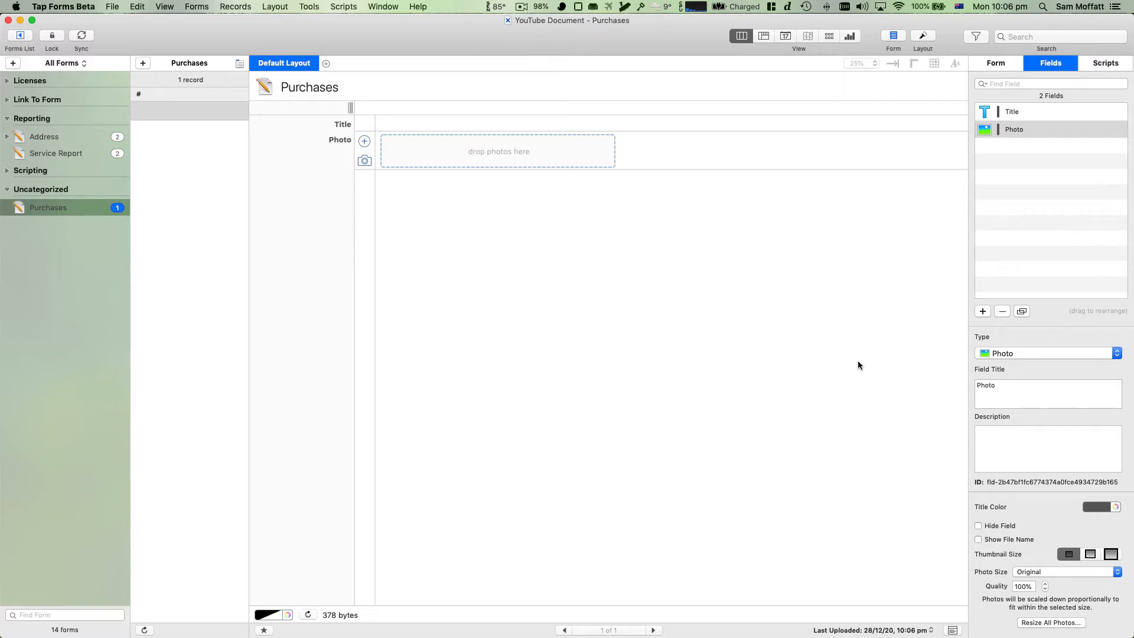
{"action": "left_click_drag", "start_coordinate": [996, 130], "coordinate": [996, 108]}
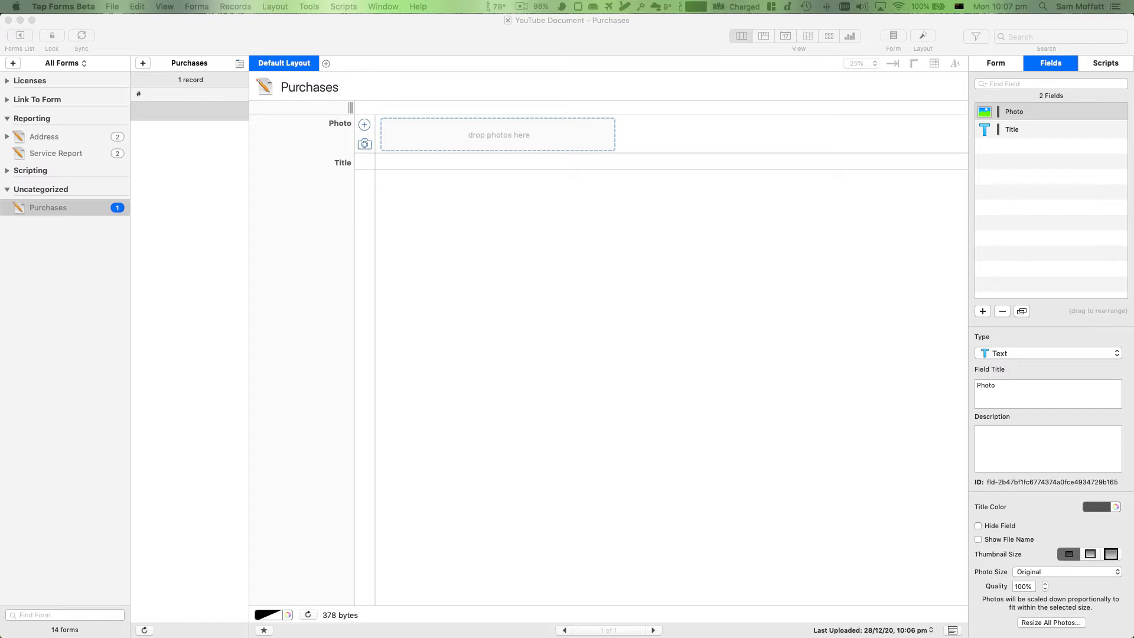
Arrange the Safari window with the Amazon shoe page and the Tap Forms window side by side without overlap.
{"action": "left_click_drag", "start_coordinate": [0, 531], "coordinate": [2, 172]}
{"action": "left_click", "coordinate": [217, 87]}
{"action": "left_click", "coordinate": [664, 41]}
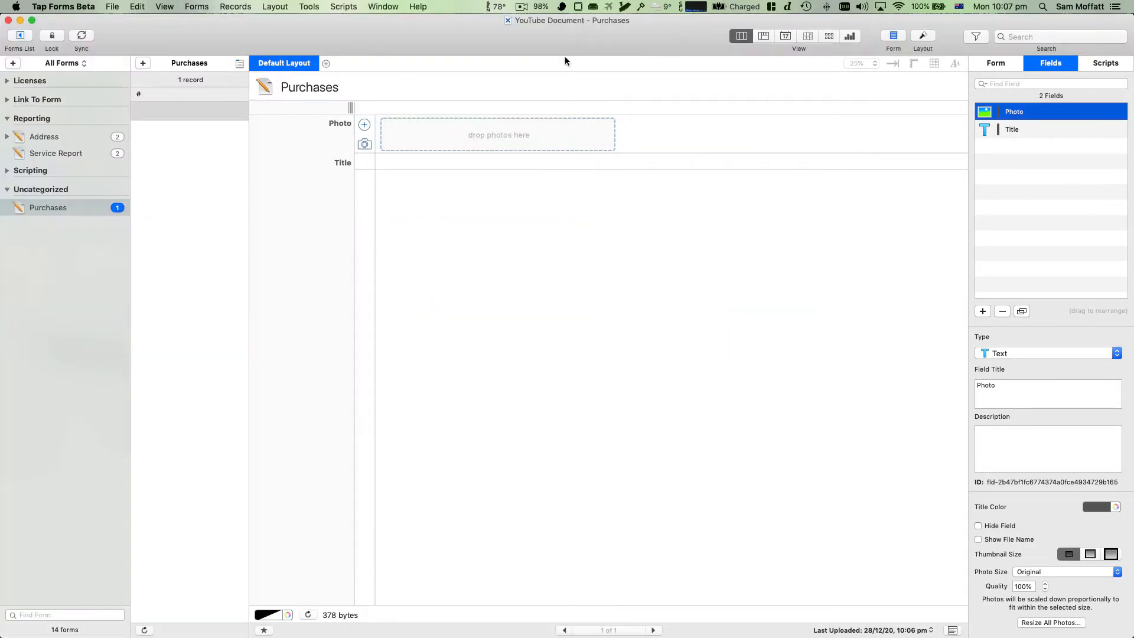
{"action": "left_click_drag", "start_coordinate": [565, 60], "coordinate": [1131, 177]}
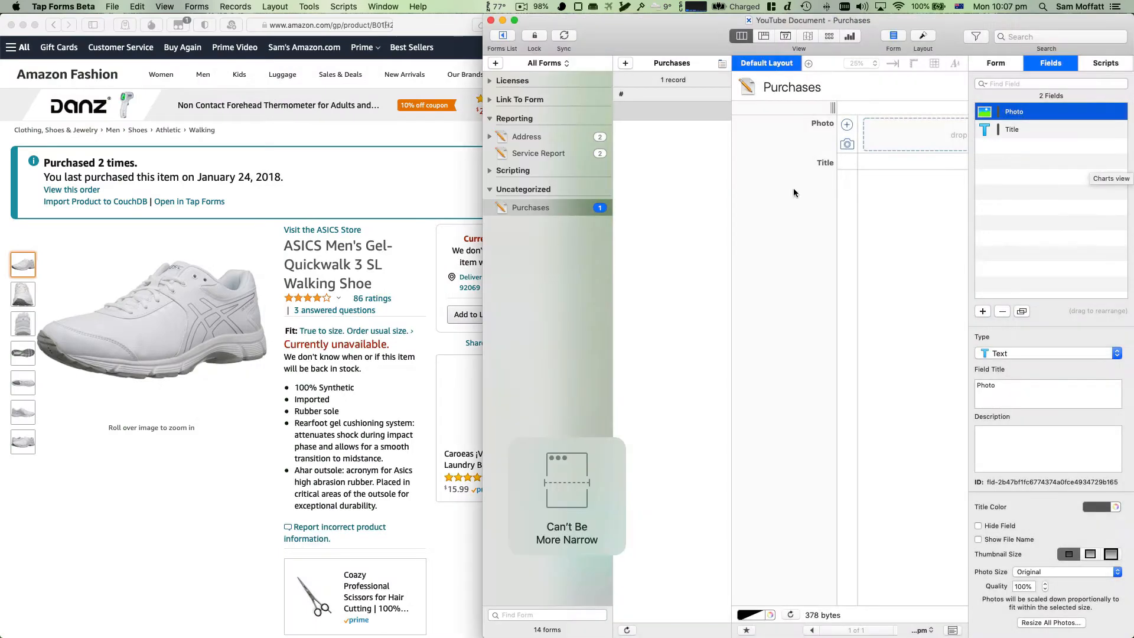
{"action": "left_click", "coordinate": [374, 310]}
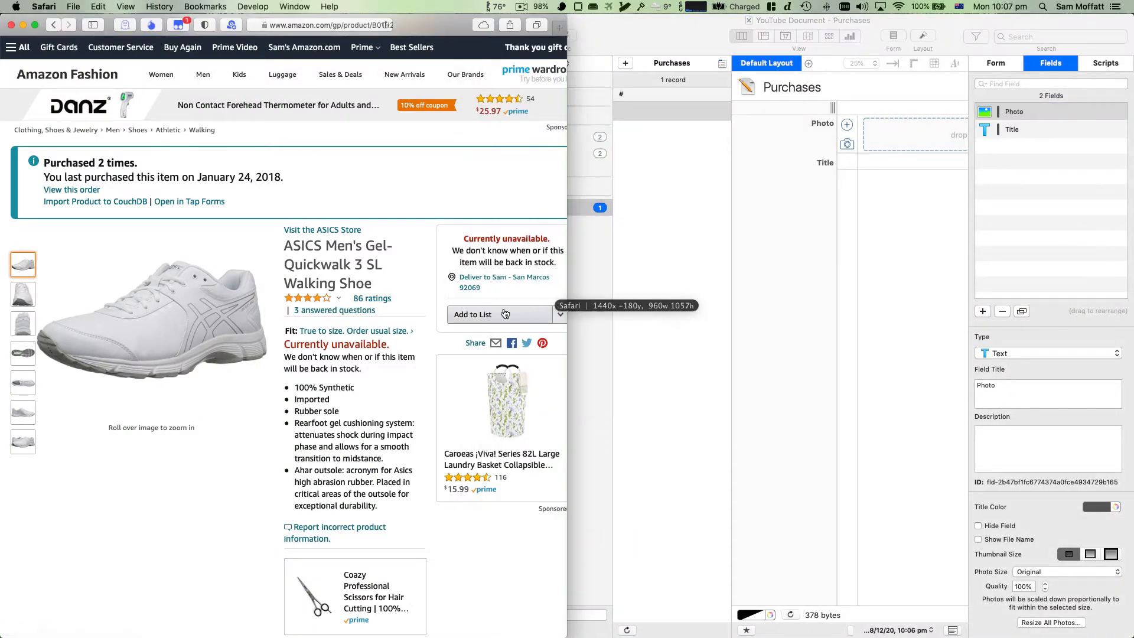
{"action": "left_click_drag", "start_coordinate": [505, 314], "coordinate": [452, 324]}
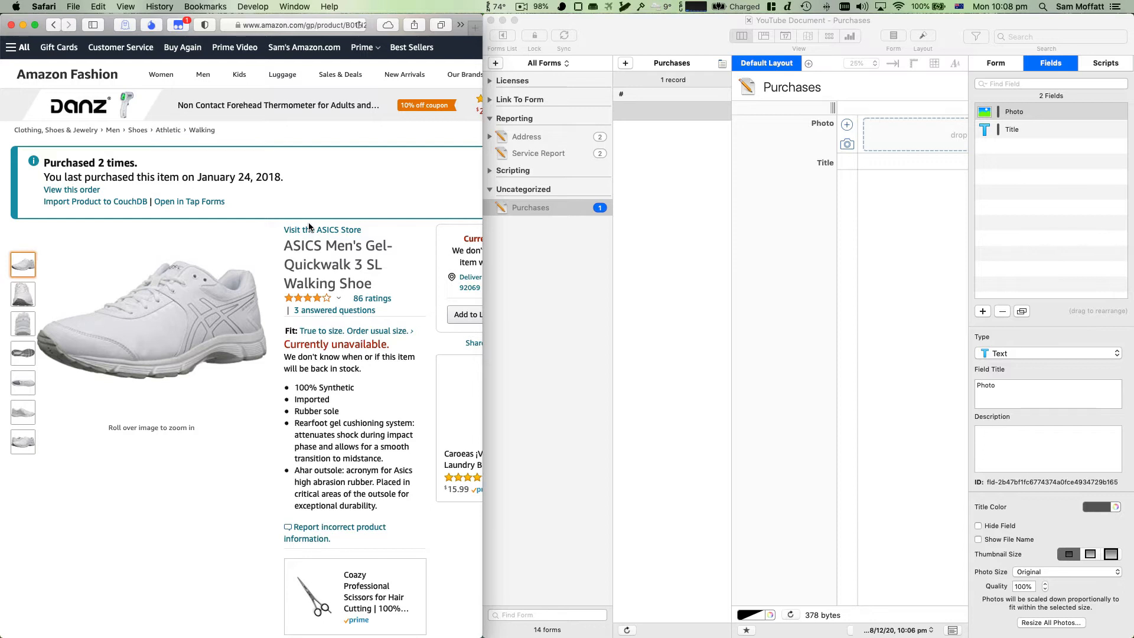
Switch to Tap Forms and hide the forms list to make more room for the Purchases record.
{"action": "left_click_drag", "start_coordinate": [290, 344], "coordinate": [404, 339]}
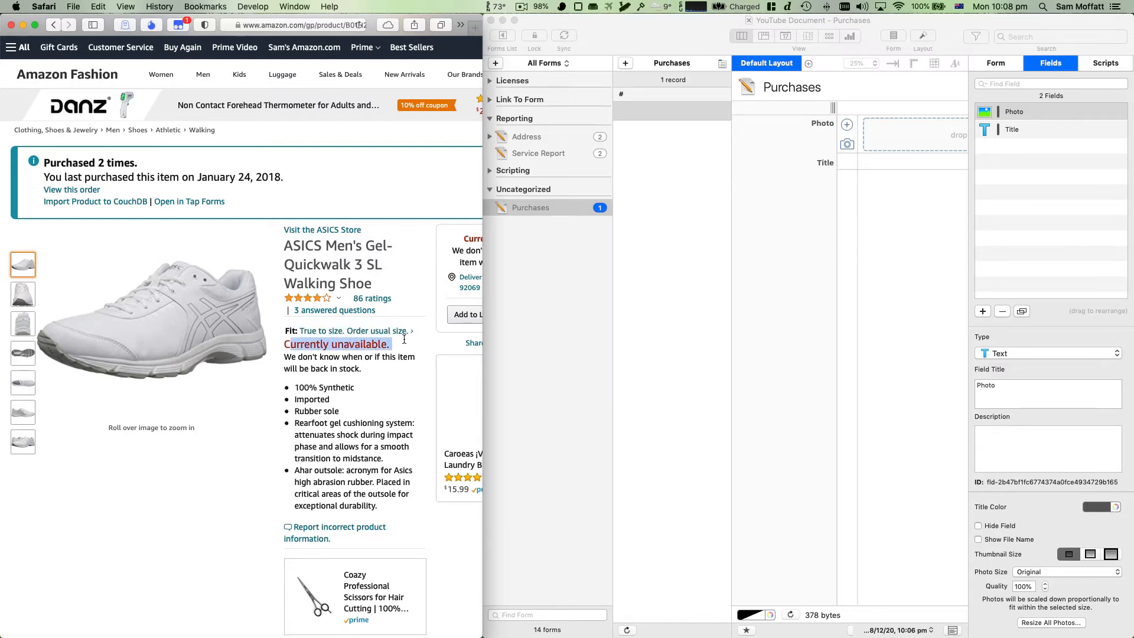
{"action": "left_click", "coordinate": [404, 340]}
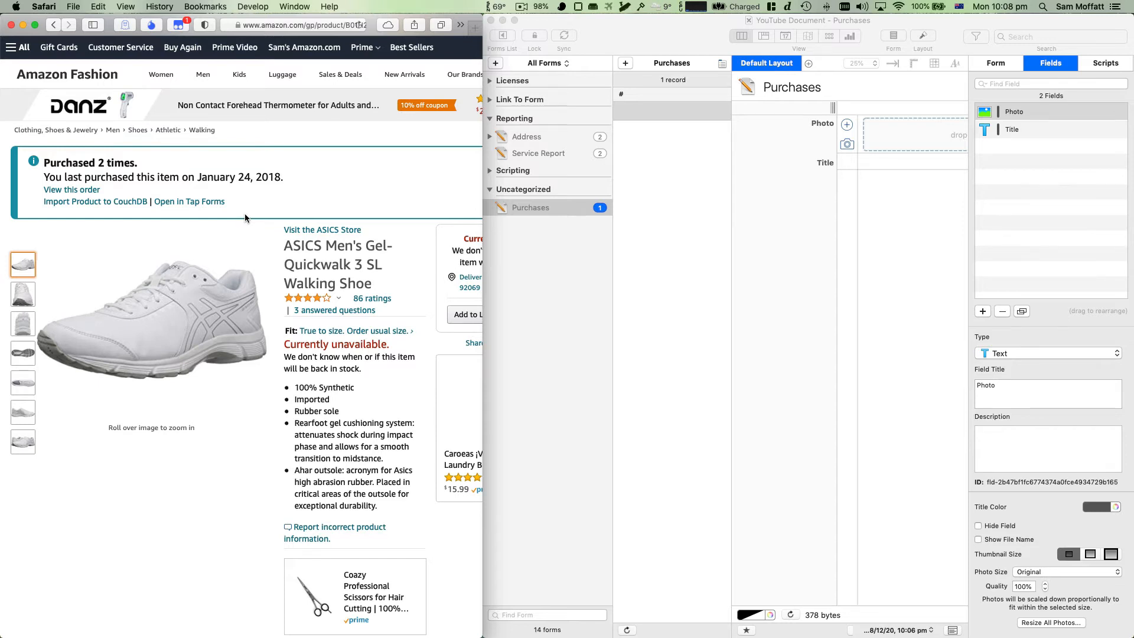
{"action": "left_click", "coordinate": [831, 289]}
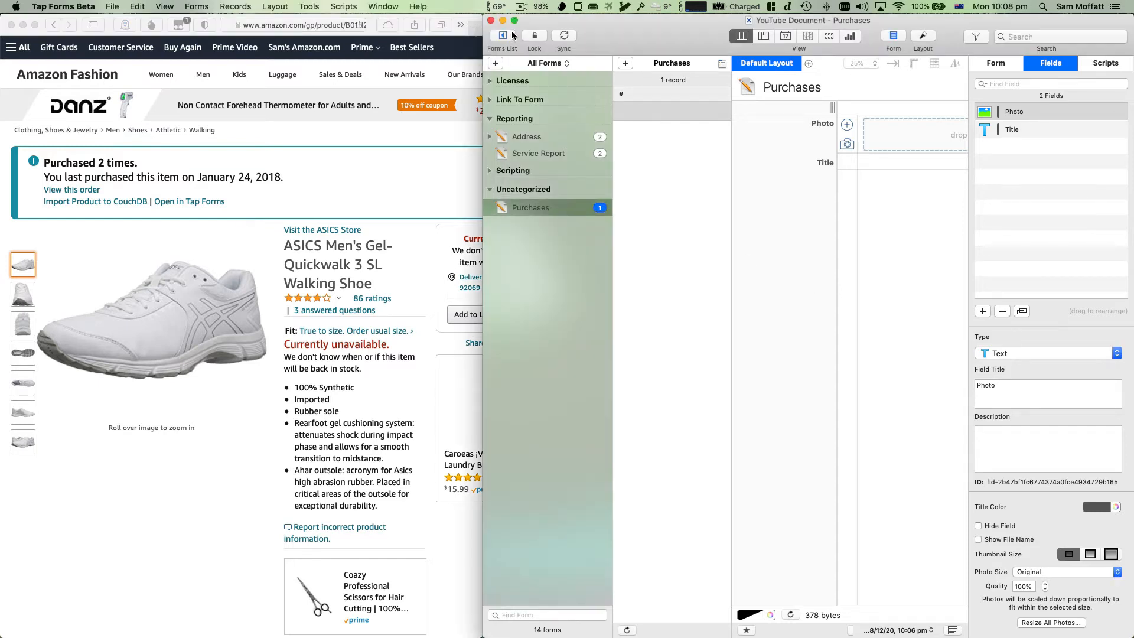
{"action": "left_click", "coordinate": [506, 37]}
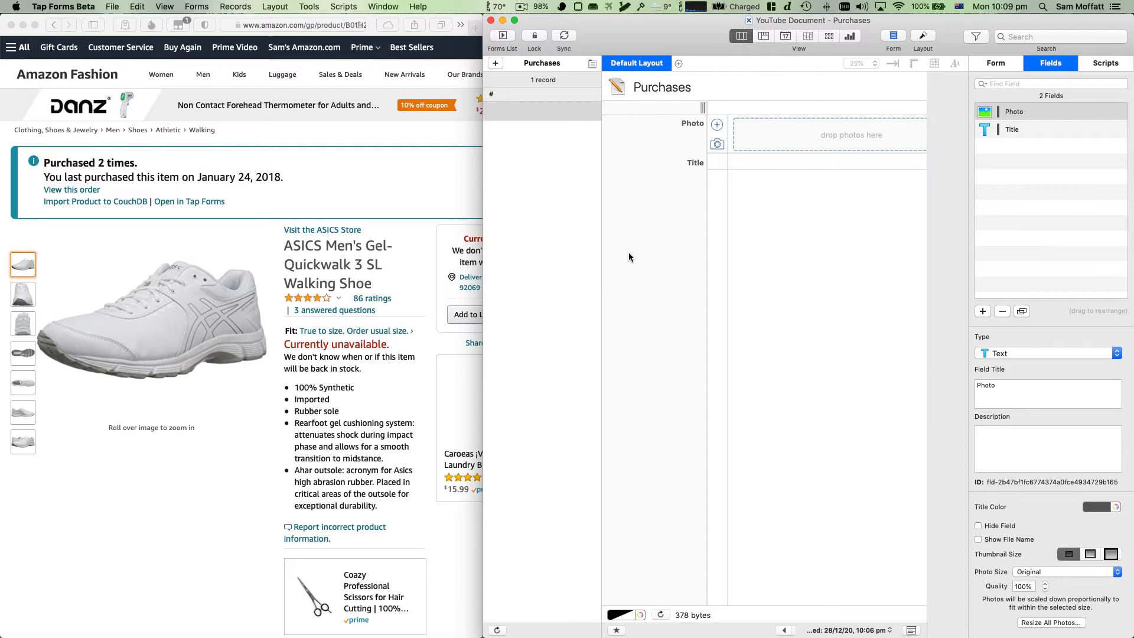
Switch to Safari, display the last thumbnail's shoe picture and try to pull the large product image off the Amazon page.
{"action": "left_click", "coordinate": [178, 311]}
{"action": "left_click", "coordinate": [23, 442]}
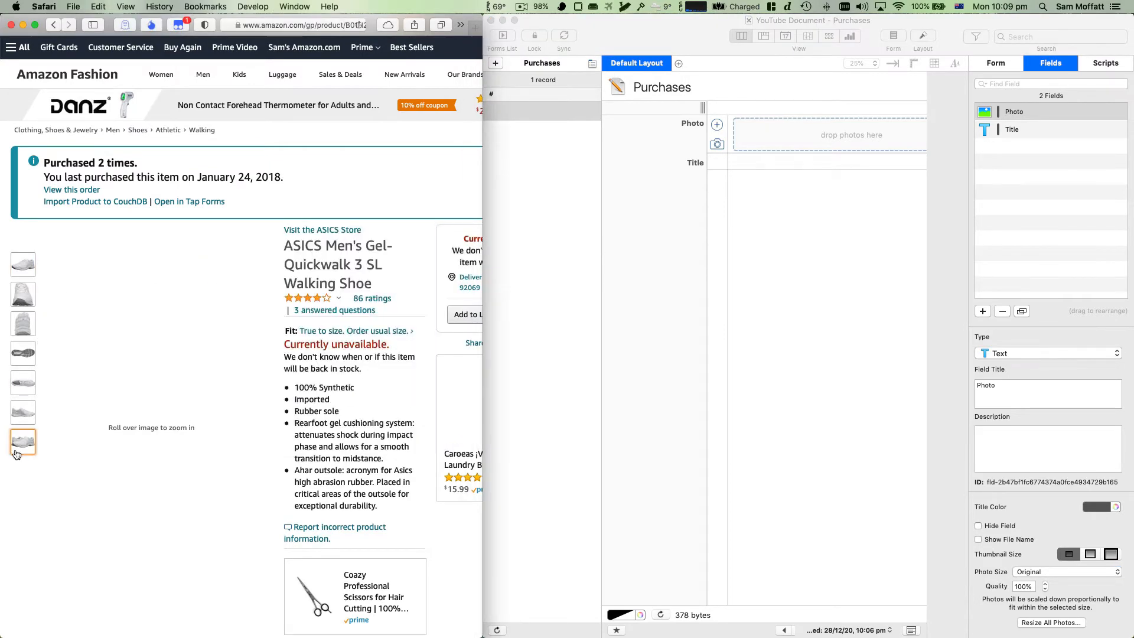
{"action": "left_click_drag", "start_coordinate": [170, 328], "coordinate": [345, 316]}
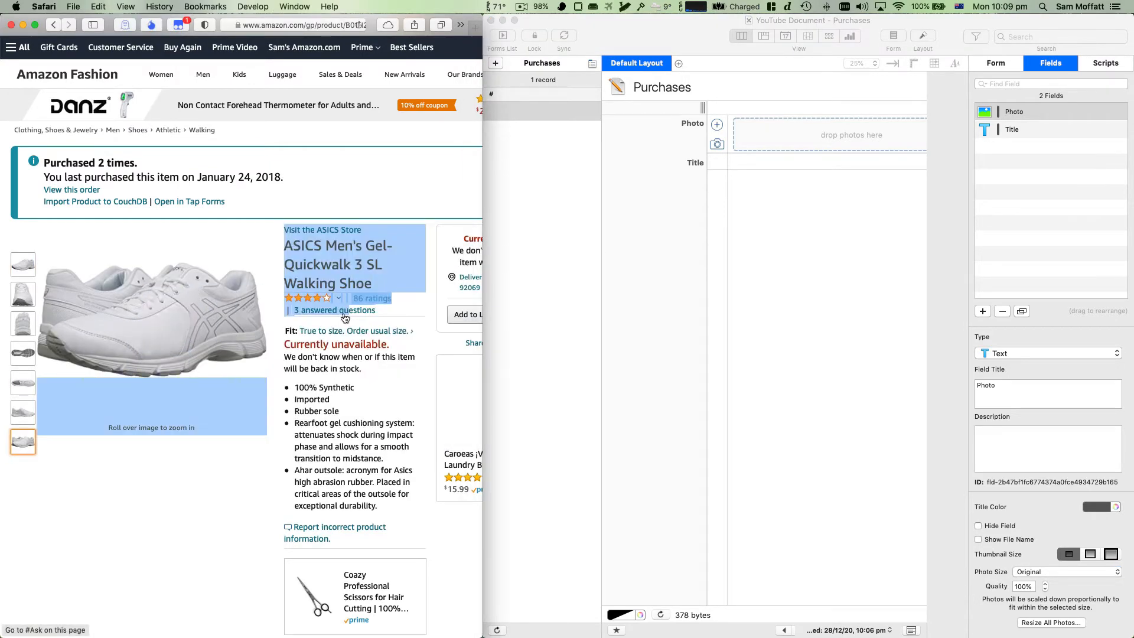
{"action": "left_click", "coordinate": [156, 327]}
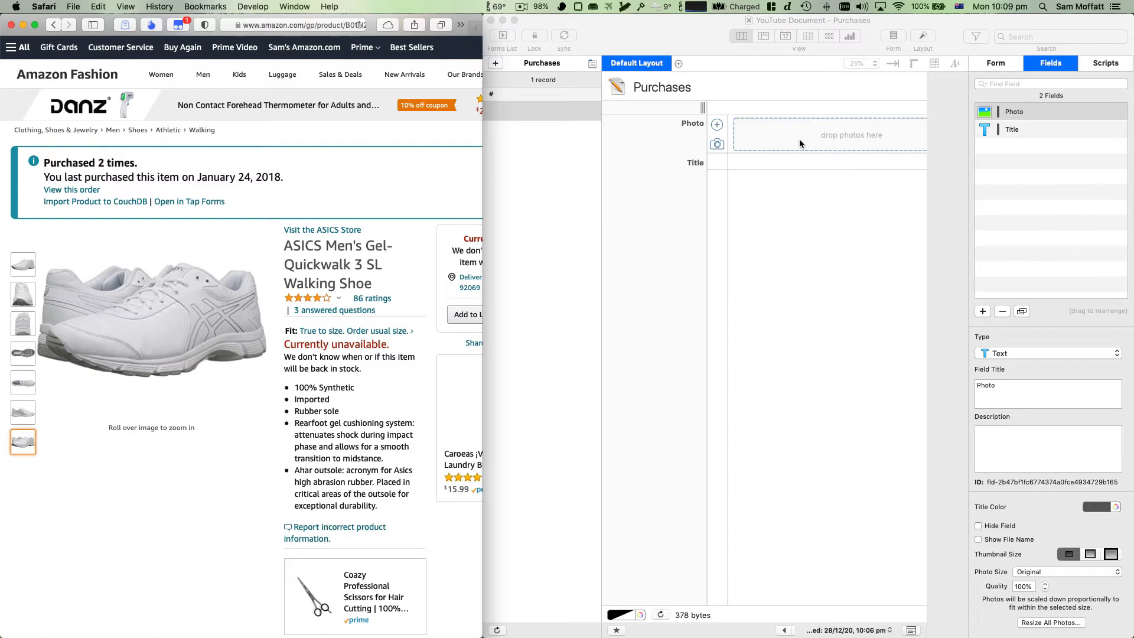
Try pulling the related ASICS Gel-Contend 5 SL image off the page, and retry with the main shoe image.
{"action": "mouse_move", "coordinate": [125, 312]}
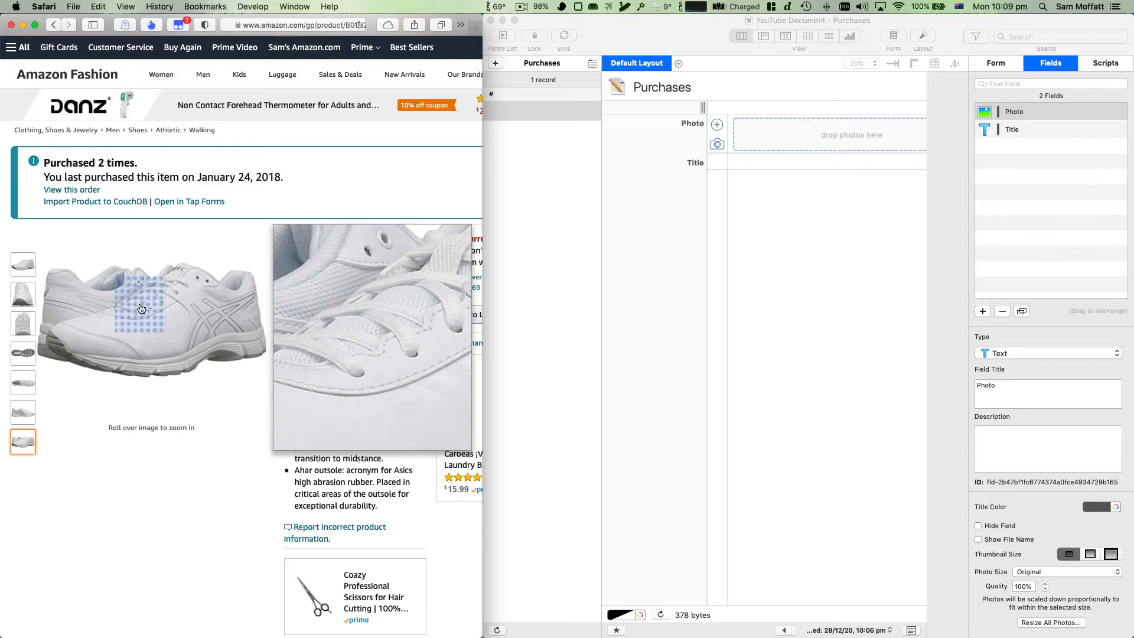
{"action": "scroll", "coordinate": [199, 323], "scroll_direction": "down", "scroll_amount": 5}
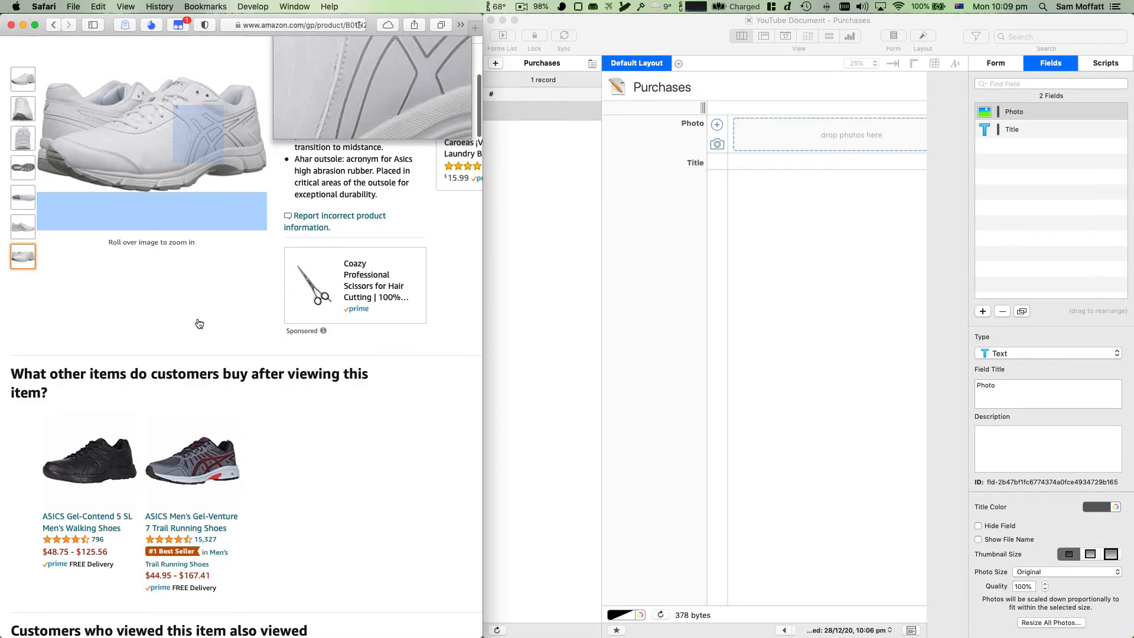
{"action": "mouse_move", "coordinate": [89, 461]}
{"action": "left_mouse_down"}
{"action": "mouse_move", "coordinate": [304, 443]}
{"action": "mouse_move", "coordinate": [652, 172]}
{"action": "mouse_move", "coordinate": [867, 148]}
{"action": "mouse_move", "coordinate": [293, 409]}
{"action": "mouse_move", "coordinate": [22, 469]}
{"action": "mouse_move", "coordinate": [90, 458]}
{"action": "left_mouse_up"}
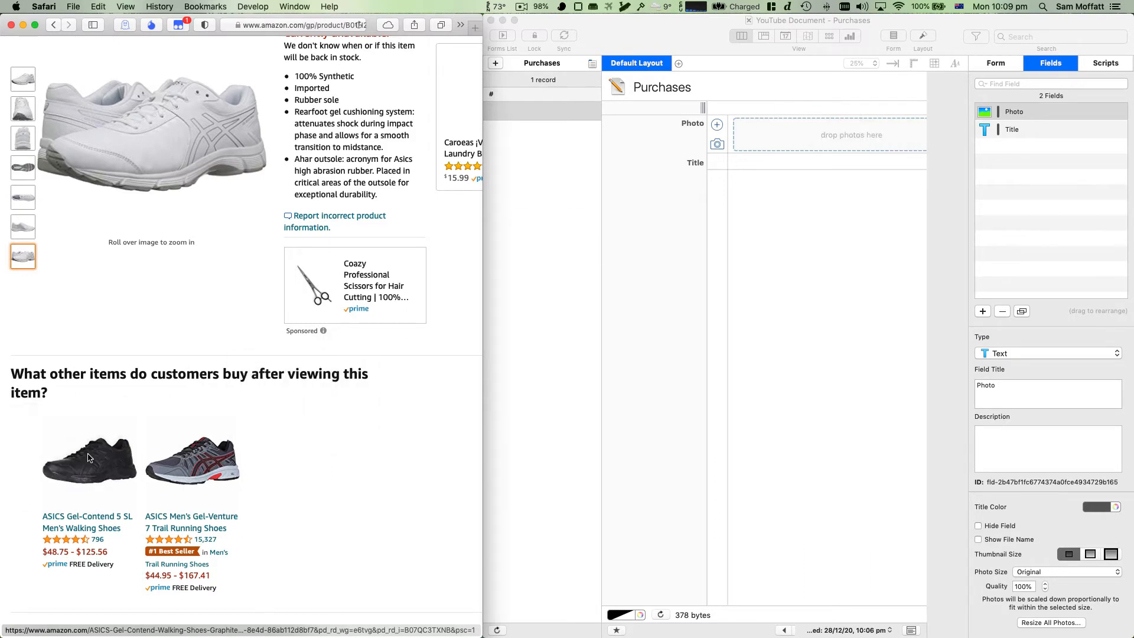
{"action": "mouse_move", "coordinate": [113, 115]}
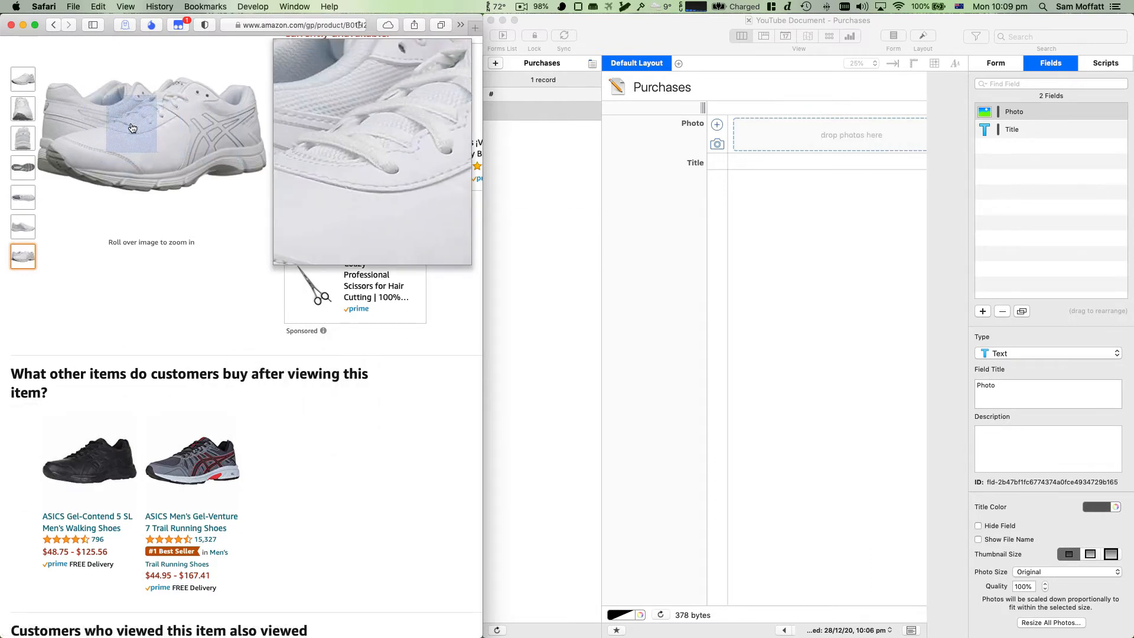
{"action": "left_click_drag", "start_coordinate": [133, 128], "coordinate": [327, 147]}
{"action": "scroll", "coordinate": [144, 155], "scroll_direction": "up", "scroll_amount": 3}
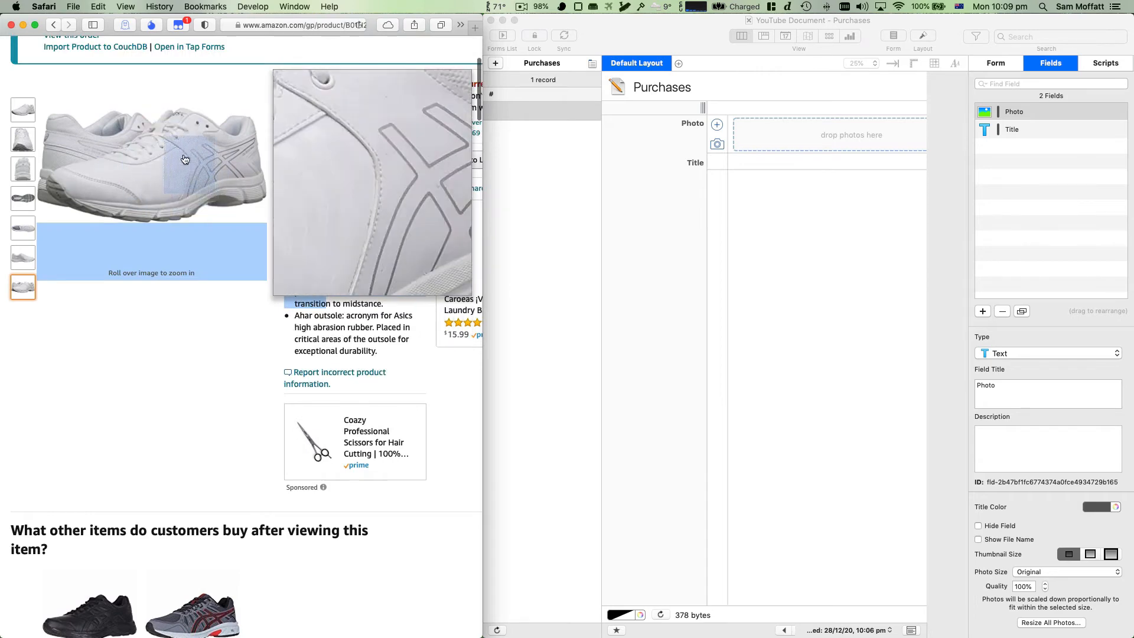
{"action": "scroll", "coordinate": [171, 156], "scroll_direction": "up", "scroll_amount": 4}
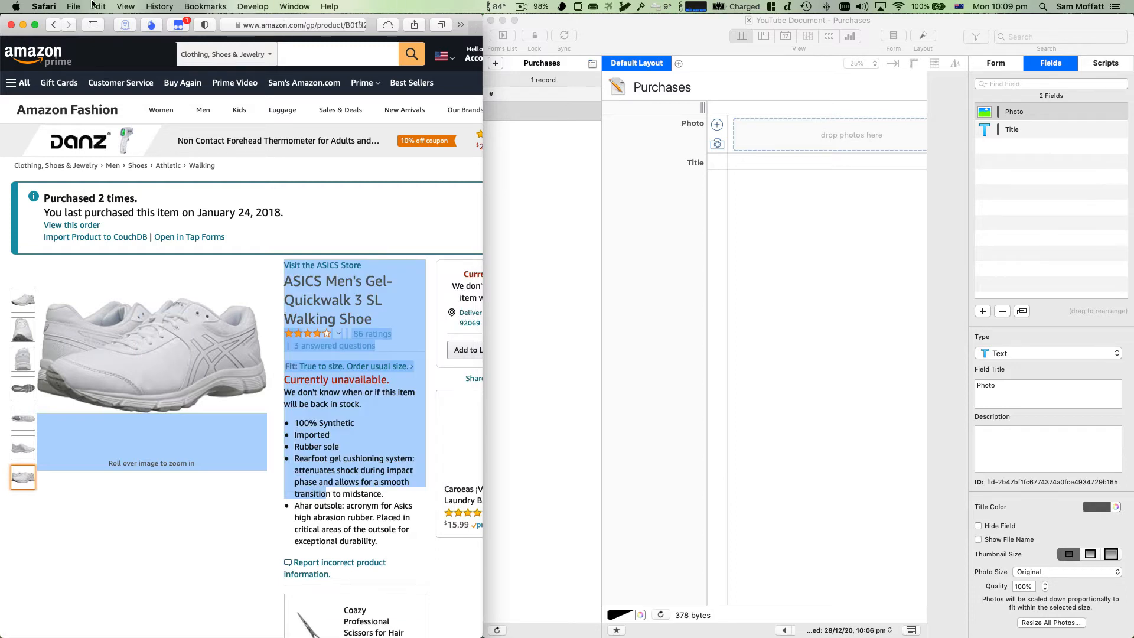
Check in Safari's advanced preferences whether the Develop menu is shown in the menu bar, and close the preferences.
{"action": "left_click", "coordinate": [43, 7]}
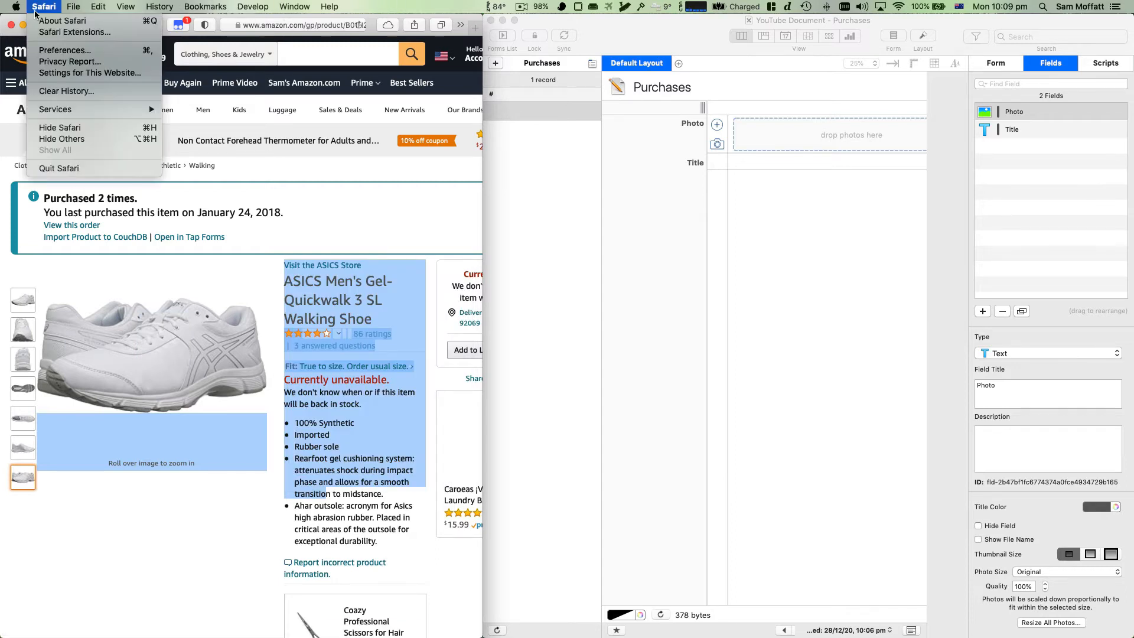
{"action": "left_click", "coordinate": [53, 50]}
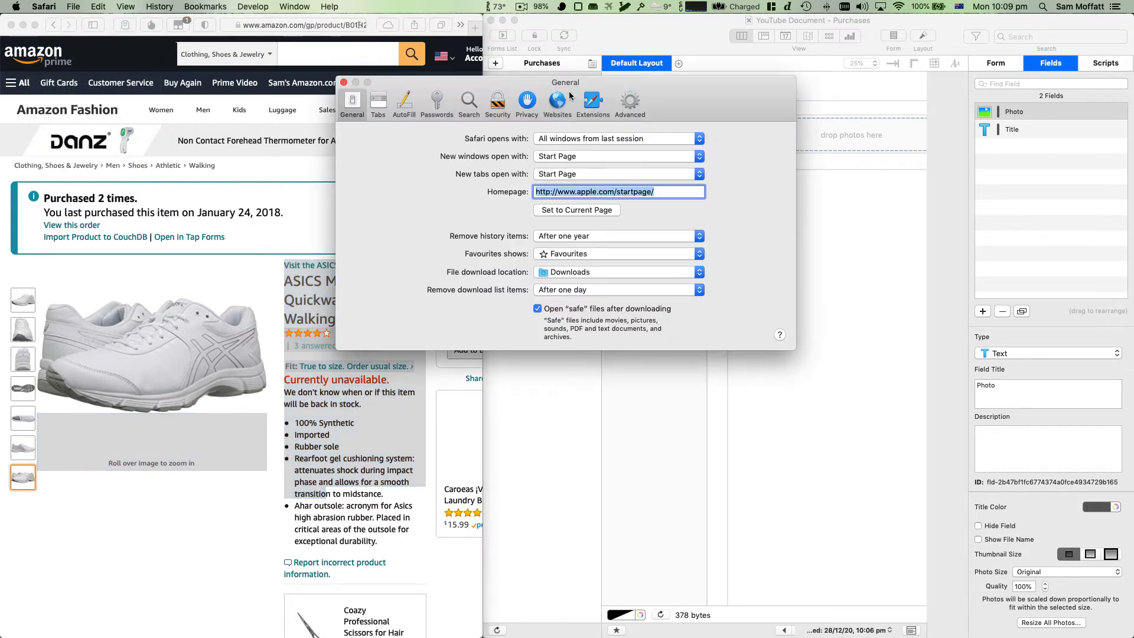
{"action": "left_click", "coordinate": [630, 101]}
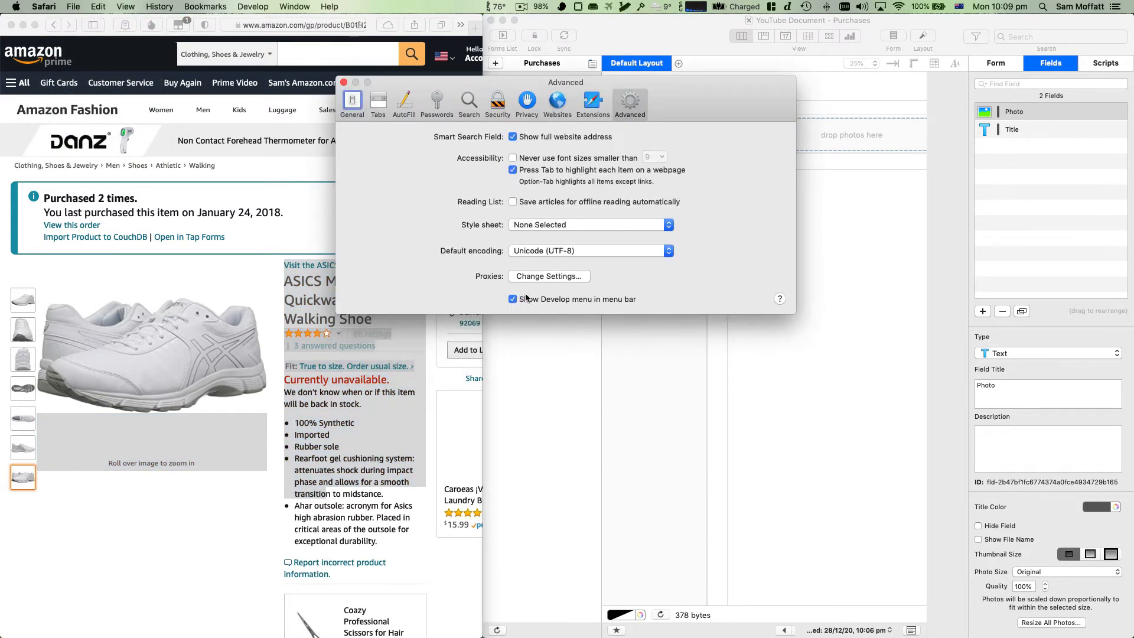
{"action": "left_click", "coordinate": [343, 82]}
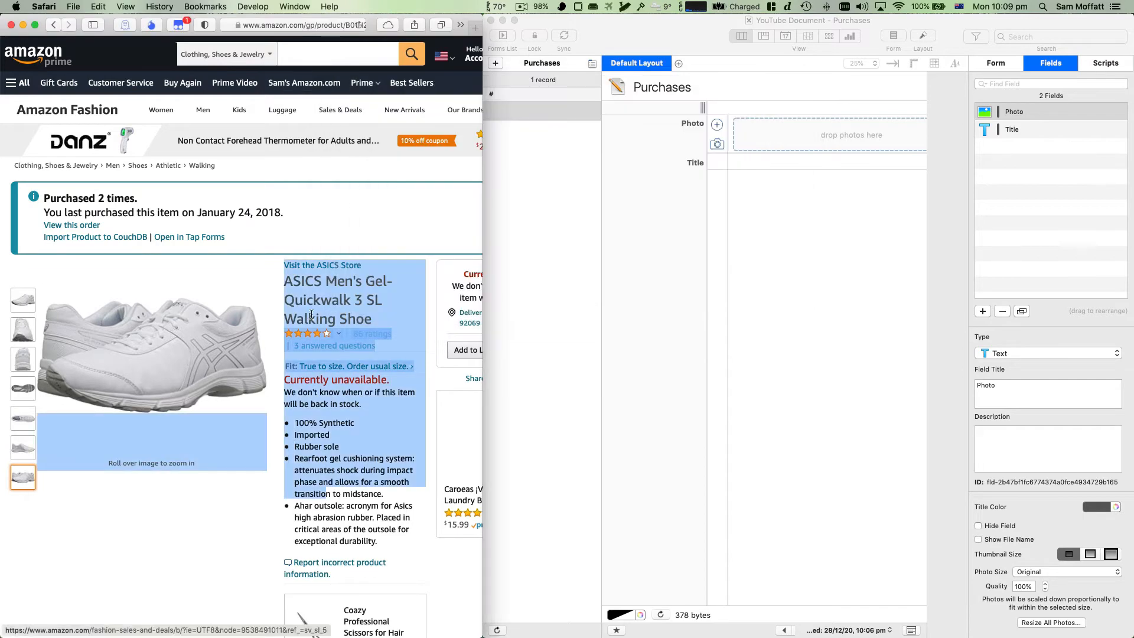
Clear the text selection on the Amazon page and check Safari's developer options for disabling JavaScript.
{"action": "left_click", "coordinate": [358, 300]}
{"action": "left_click", "coordinate": [253, 7]}
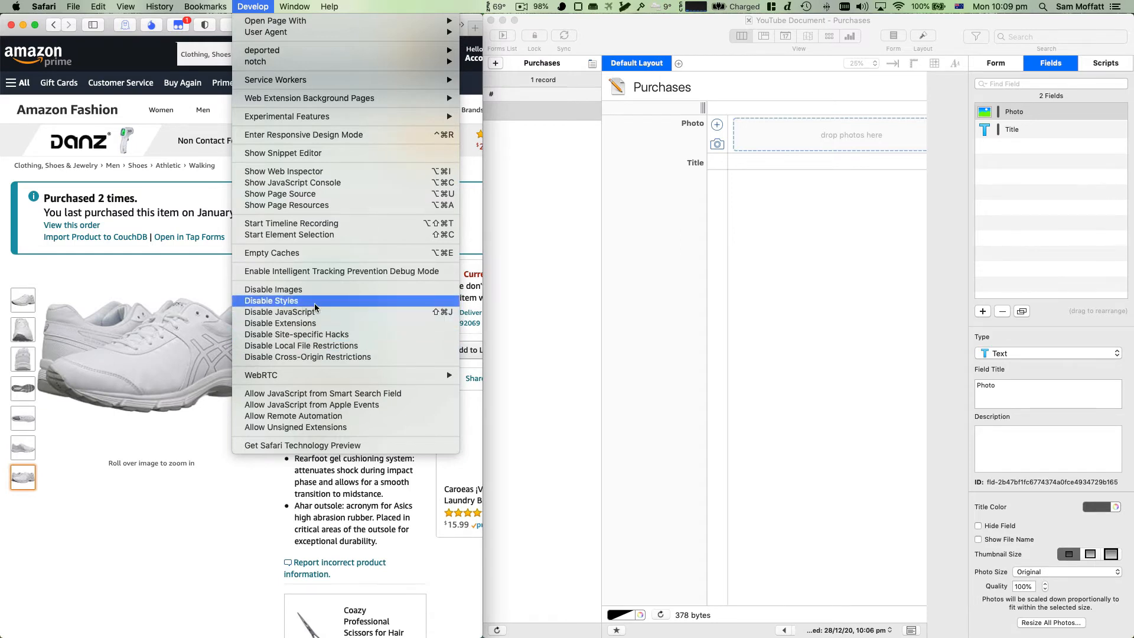
{"action": "left_click", "coordinate": [382, 312]}
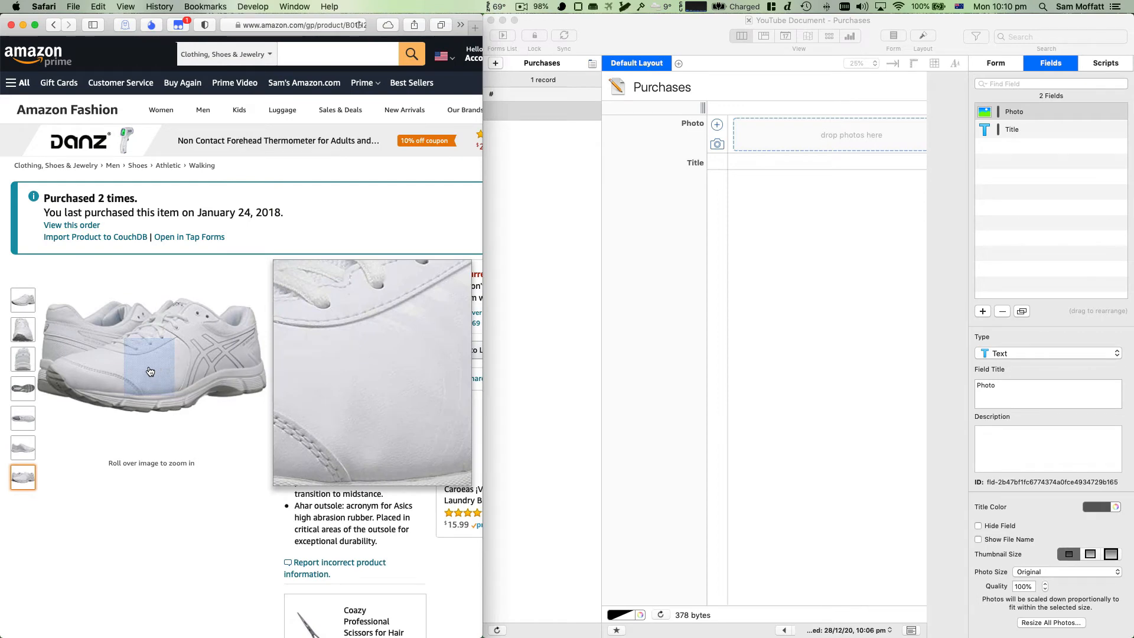
Add the large image of the shoe pair and the sixth thumbnail's side view to the Purchases record's Photo field in Tap Forms.
{"action": "left_click_drag", "start_coordinate": [385, 321], "coordinate": [760, 135]}
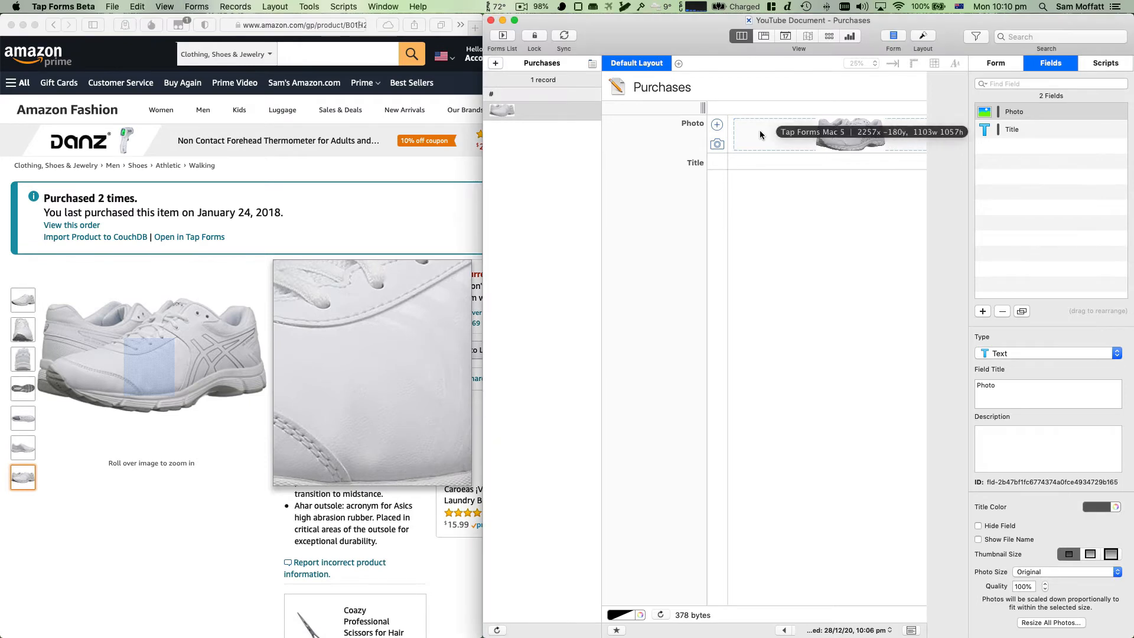
{"action": "left_click", "coordinate": [219, 190]}
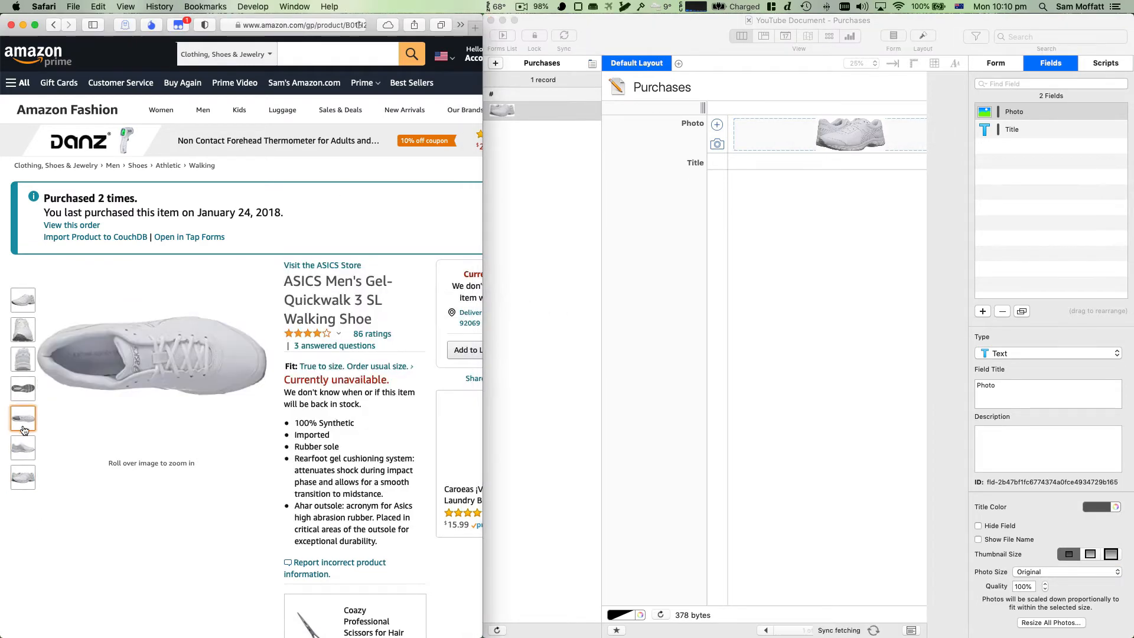
{"action": "mouse_move", "coordinate": [22, 448]}
{"action": "mouse_move", "coordinate": [185, 320]}
{"action": "left_click_drag", "start_coordinate": [184, 320], "coordinate": [751, 118]}
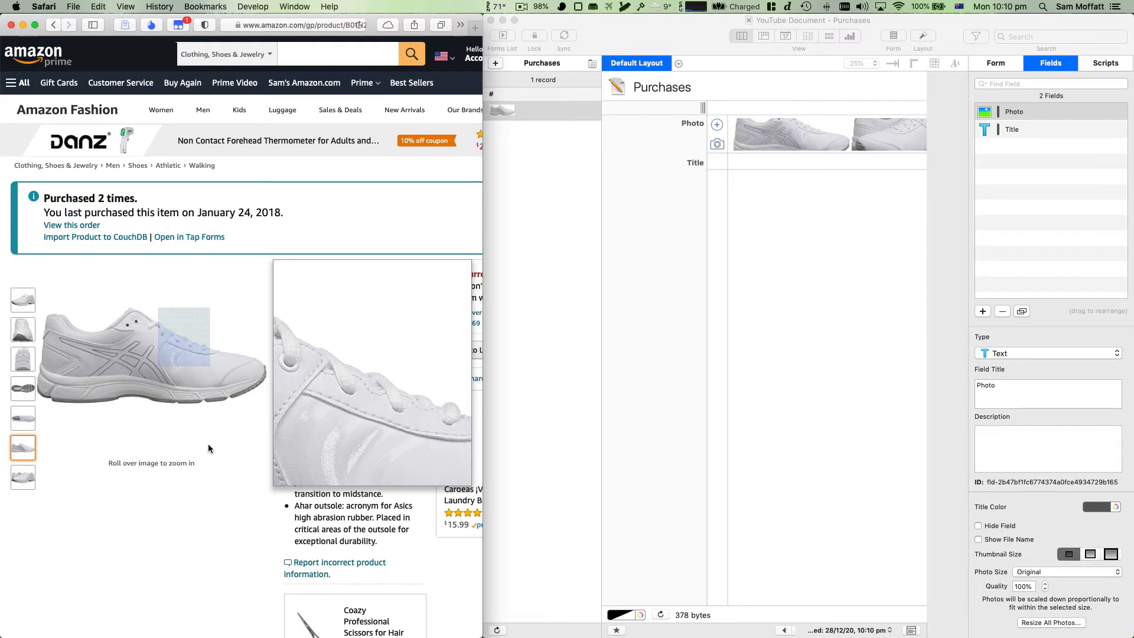
Add the large top-view and sole images from the Amazon gallery to the record's Photo field.
{"action": "mouse_move", "coordinate": [23, 418]}
{"action": "mouse_move", "coordinate": [130, 351]}
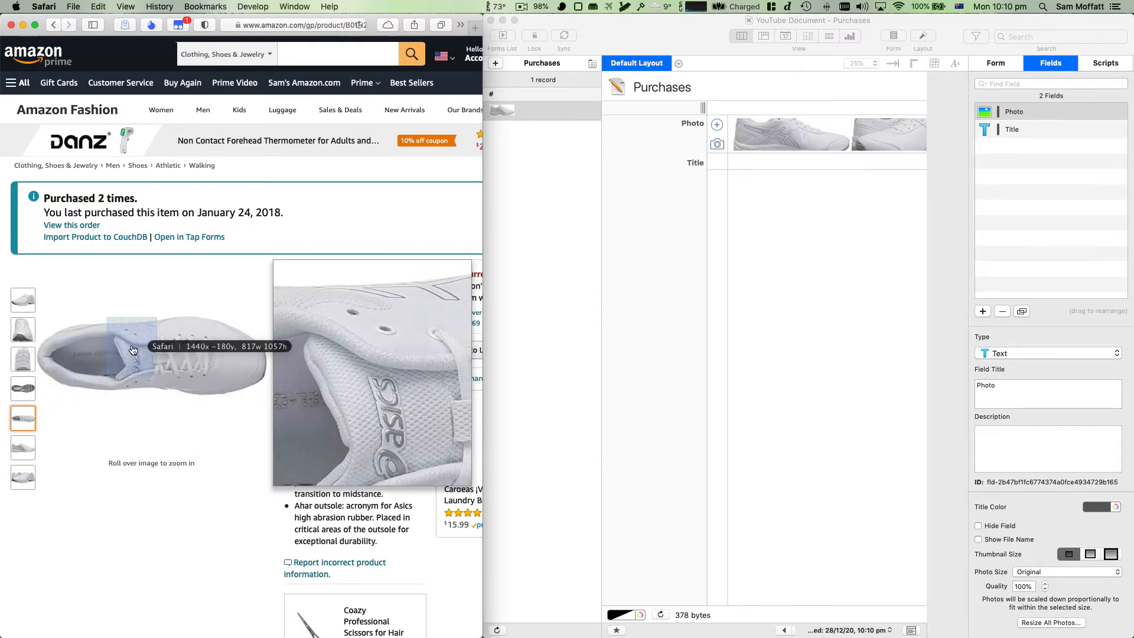
{"action": "left_click_drag", "start_coordinate": [131, 347], "coordinate": [750, 131]}
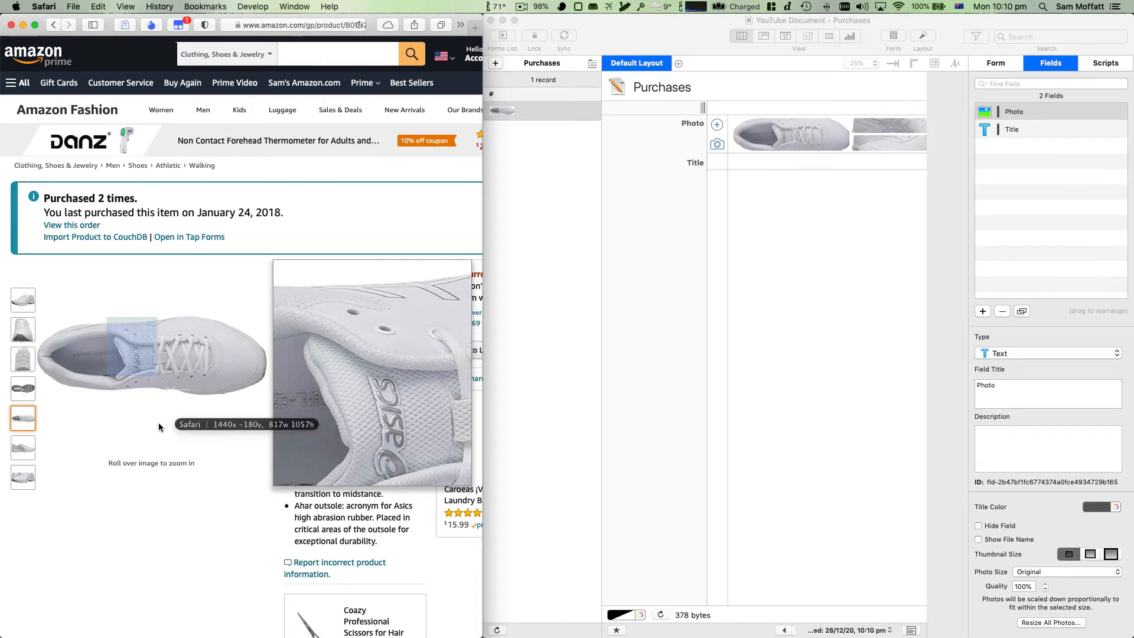
{"action": "mouse_move", "coordinate": [18, 395]}
{"action": "mouse_move", "coordinate": [127, 326]}
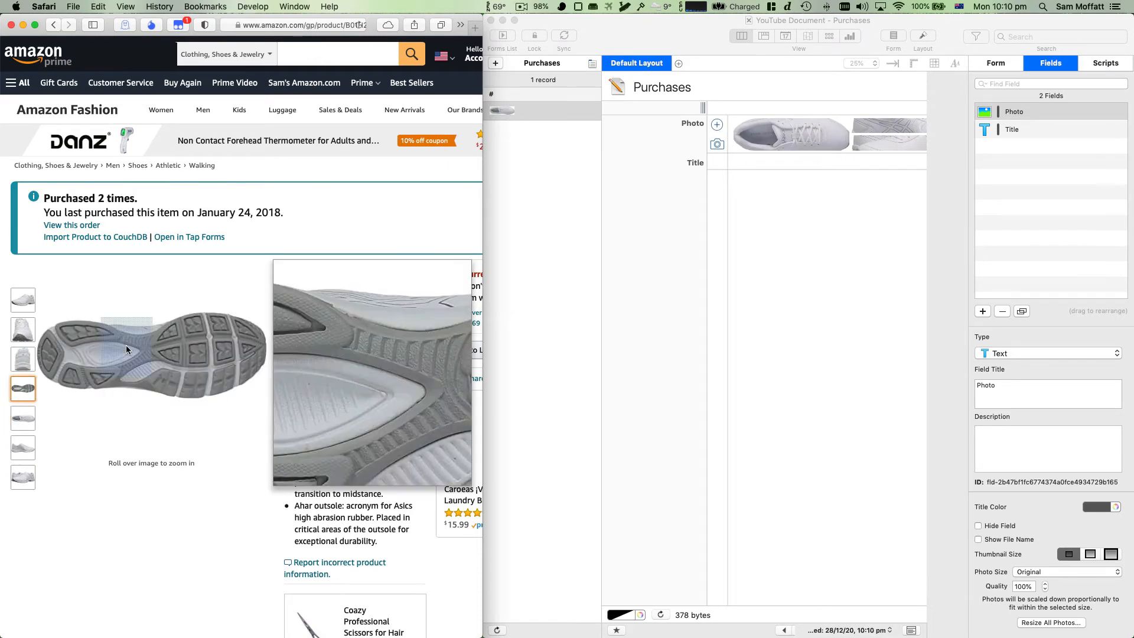
{"action": "left_click_drag", "start_coordinate": [399, 359], "coordinate": [775, 137]}
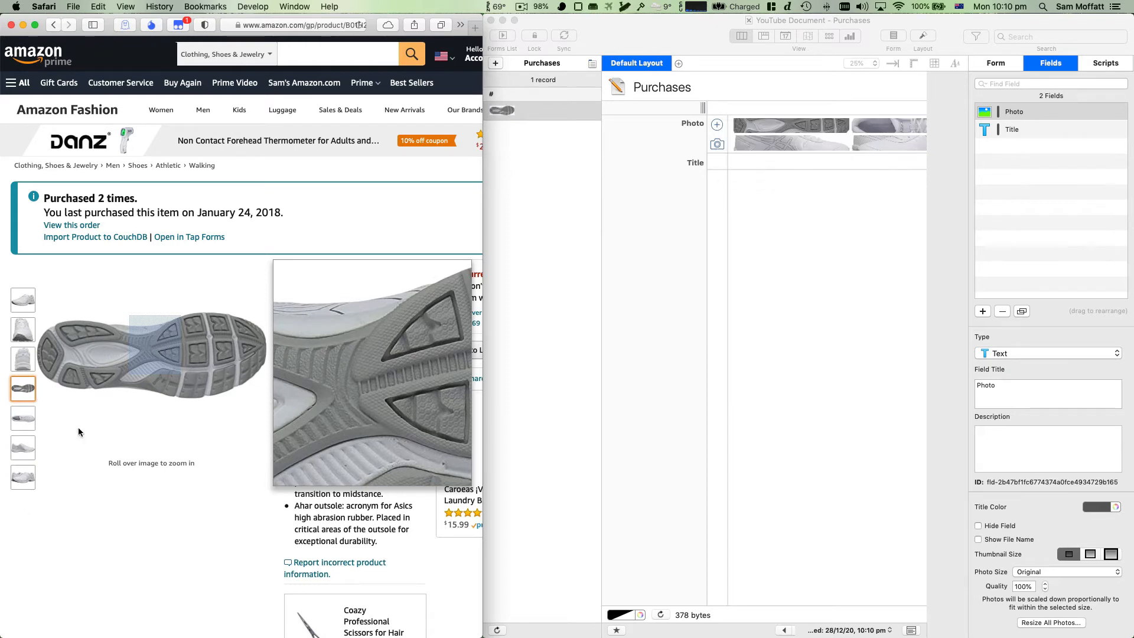
Add the large heel, front and first-thumbnail shoe images to the record's Photo field.
{"action": "mouse_move", "coordinate": [24, 366]}
{"action": "mouse_move", "coordinate": [118, 340]}
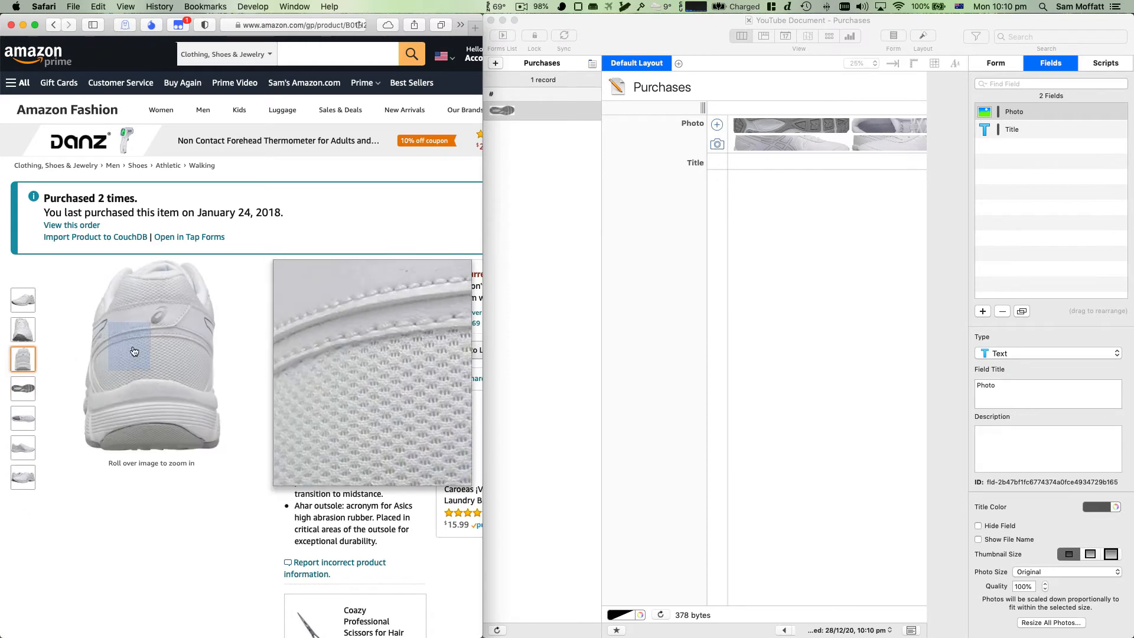
{"action": "left_click_drag", "start_coordinate": [347, 305], "coordinate": [763, 122]}
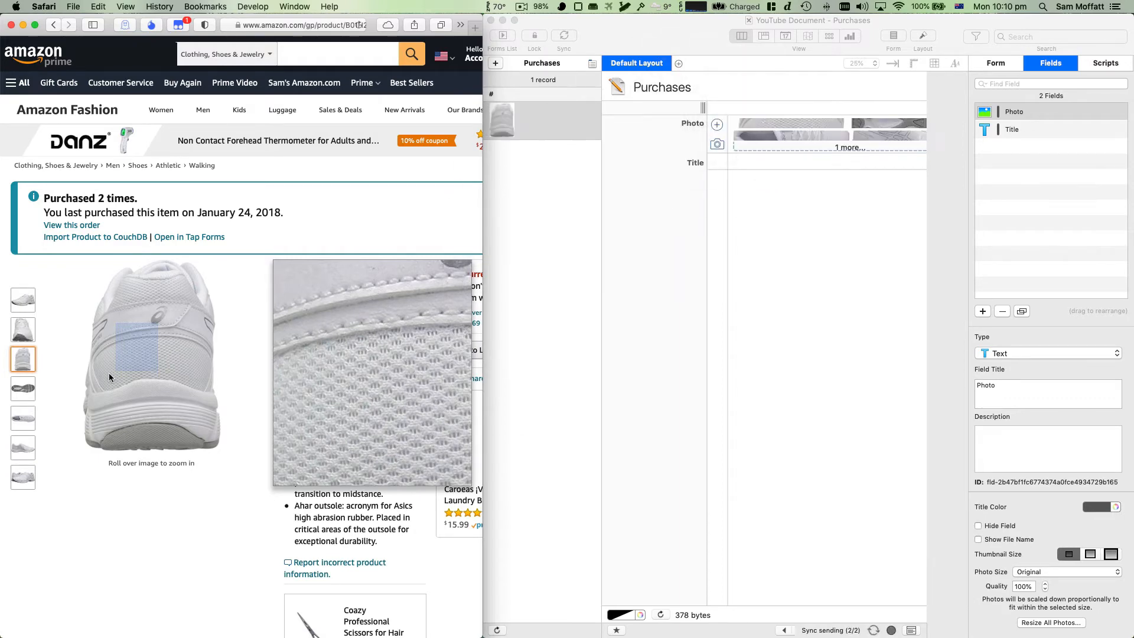
{"action": "mouse_move", "coordinate": [22, 329]}
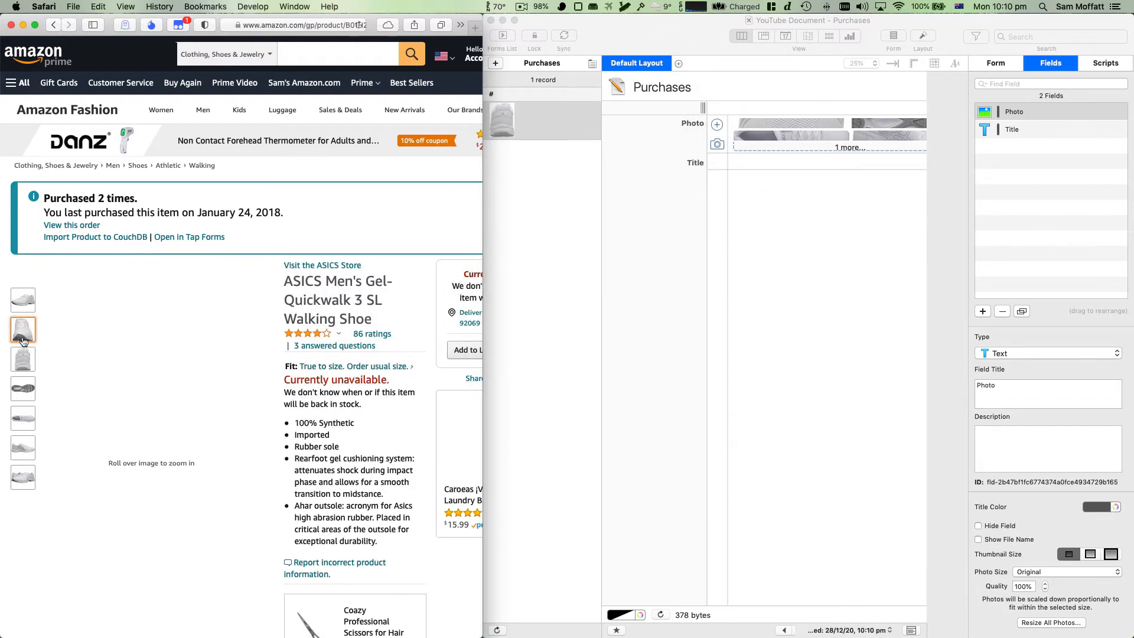
{"action": "mouse_move", "coordinate": [109, 329]}
{"action": "left_click_drag", "start_coordinate": [133, 330], "coordinate": [798, 121]}
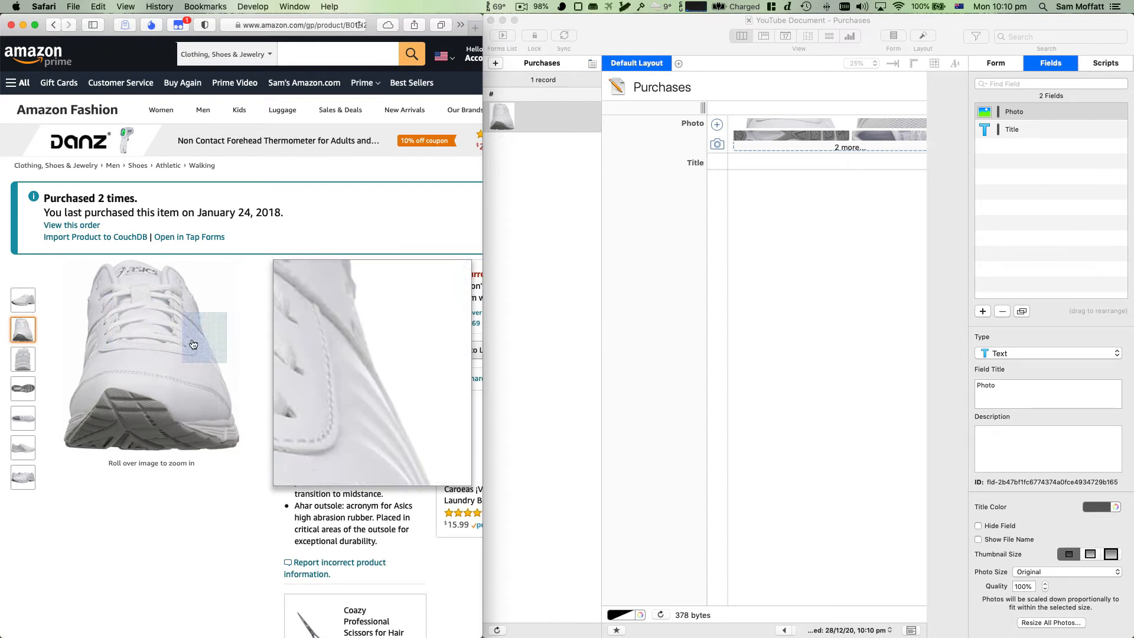
{"action": "mouse_move", "coordinate": [24, 303]}
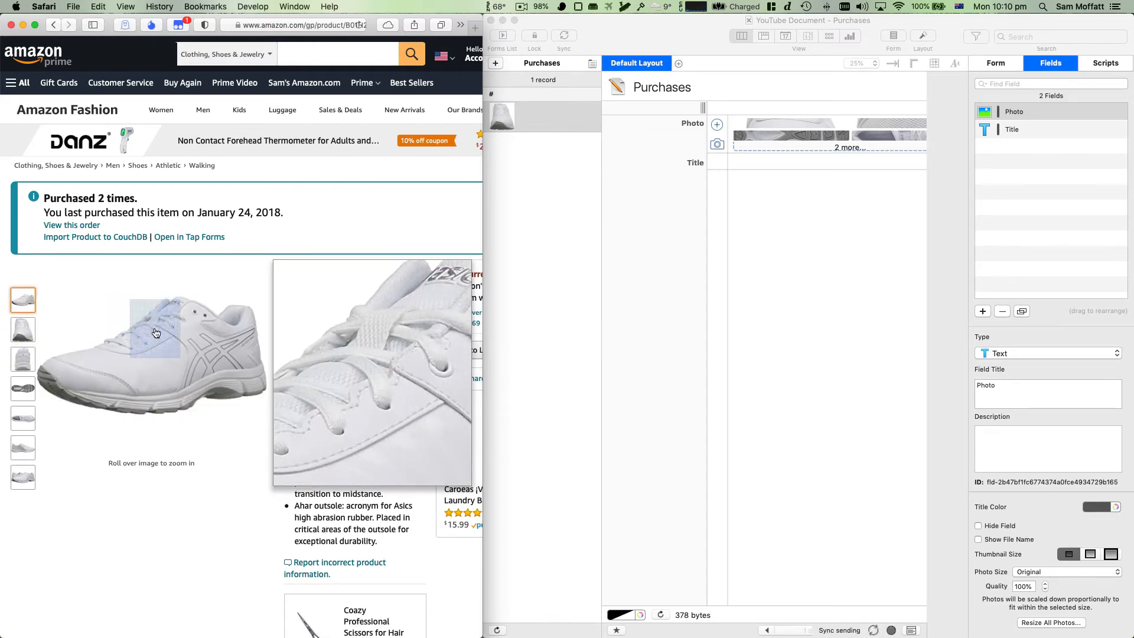
{"action": "left_click_drag", "start_coordinate": [390, 353], "coordinate": [750, 121]}
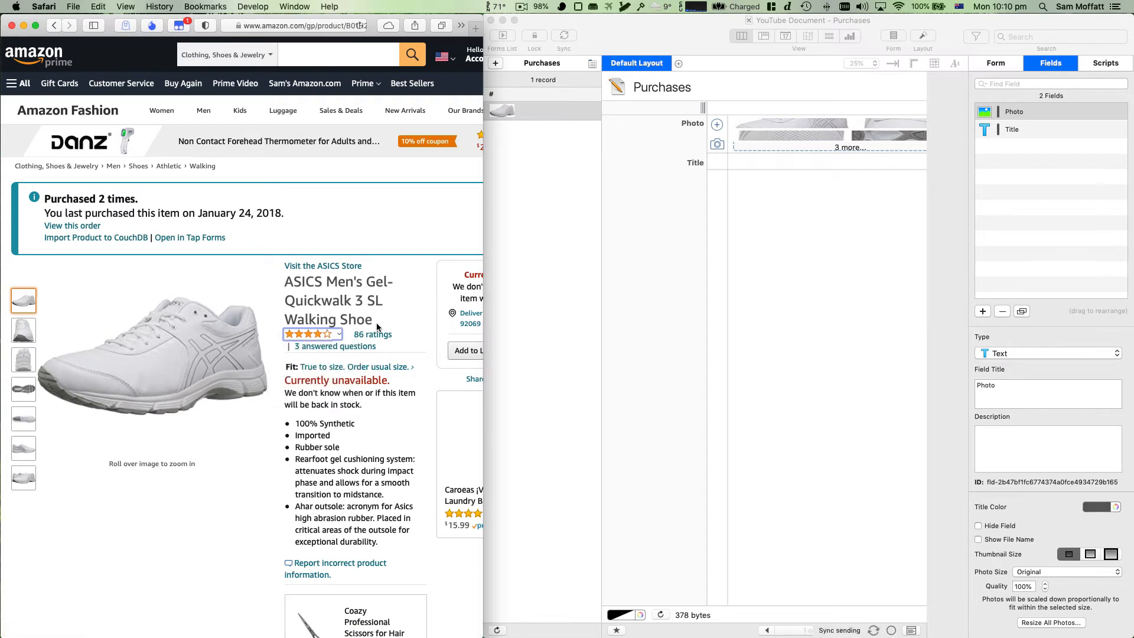
Copy the product name "ASICS Men's Gel-Quickwalk 3 SL Walking Shoe" from the Amazon page into the record's Title field.
{"action": "left_click_drag", "start_coordinate": [384, 319], "coordinate": [285, 280]}
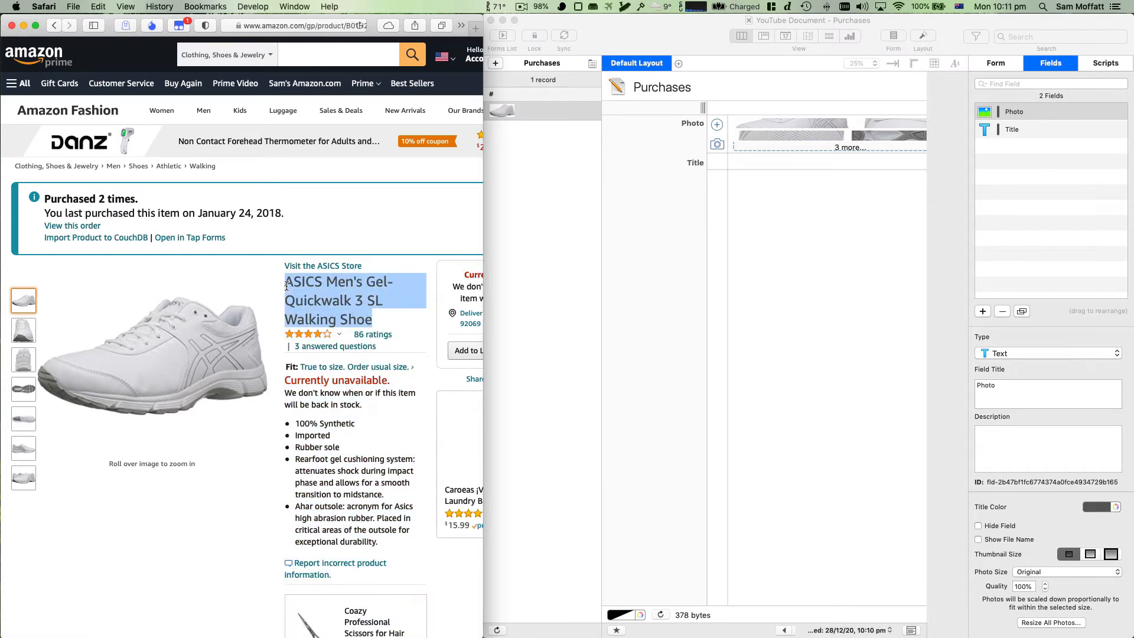
{"action": "key", "text": "super+c"}
{"action": "left_click", "coordinate": [765, 174]}
{"action": "left_click", "coordinate": [765, 169]}
{"action": "key", "text": "super+v"}
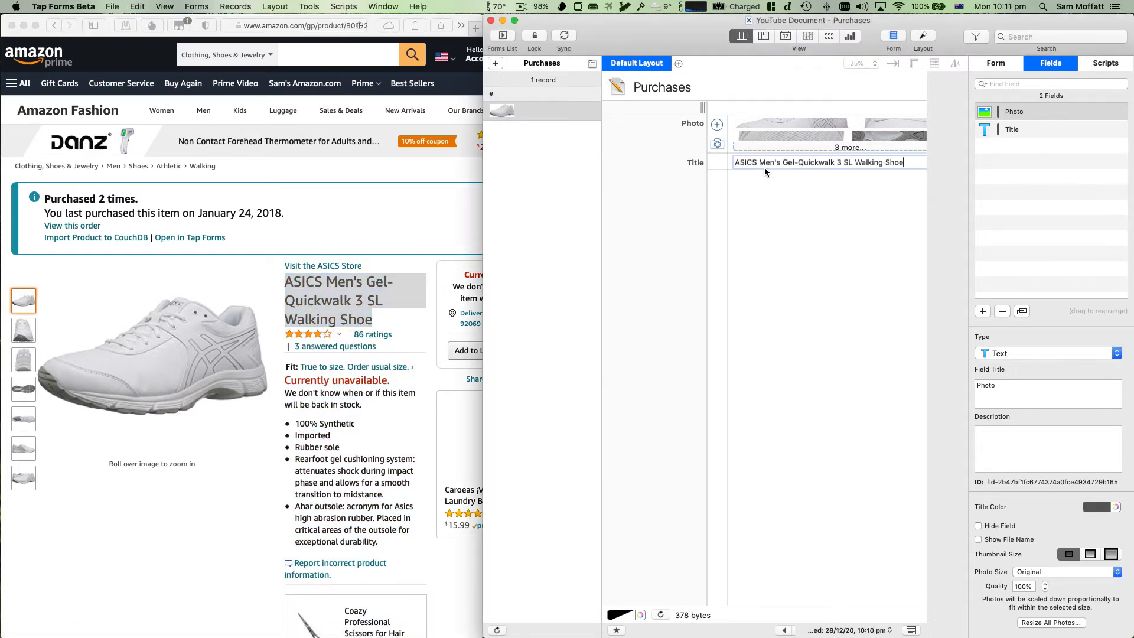
{"action": "key", "text": "Return"}
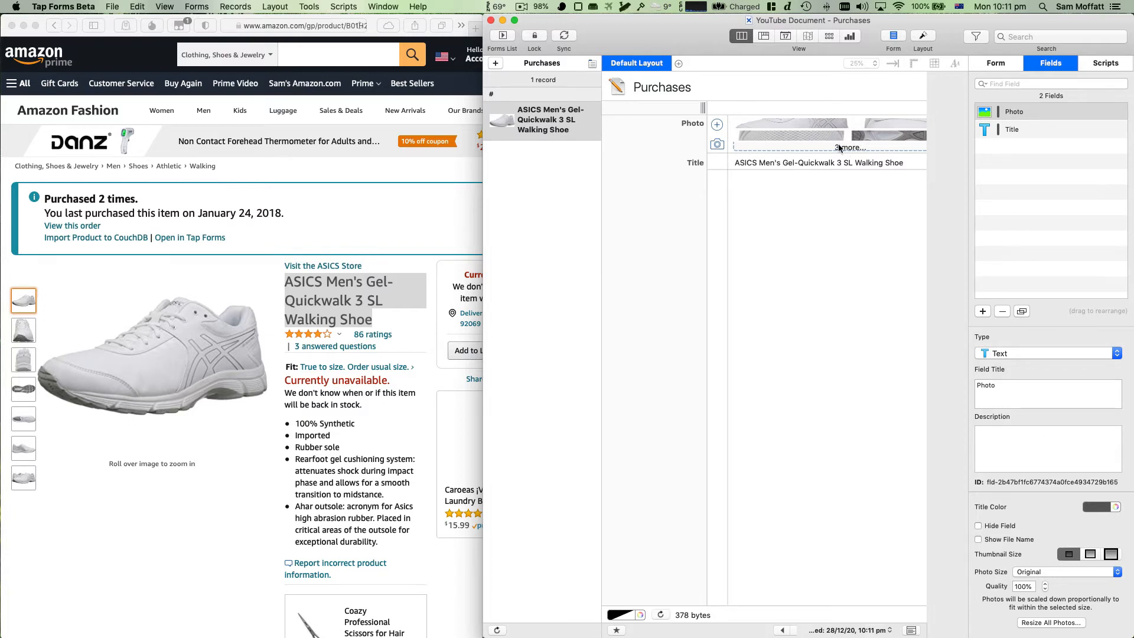
Refresh the record's display and hide the form inspector to give the photos more width.
{"action": "left_click", "coordinate": [655, 616]}
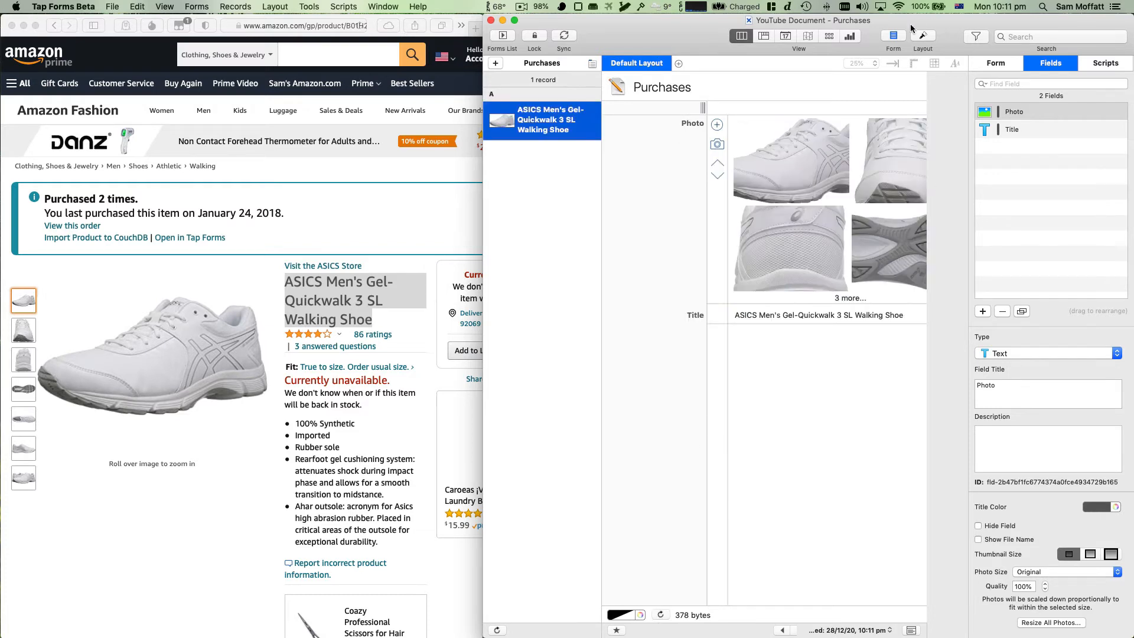
{"action": "left_click", "coordinate": [885, 40]}
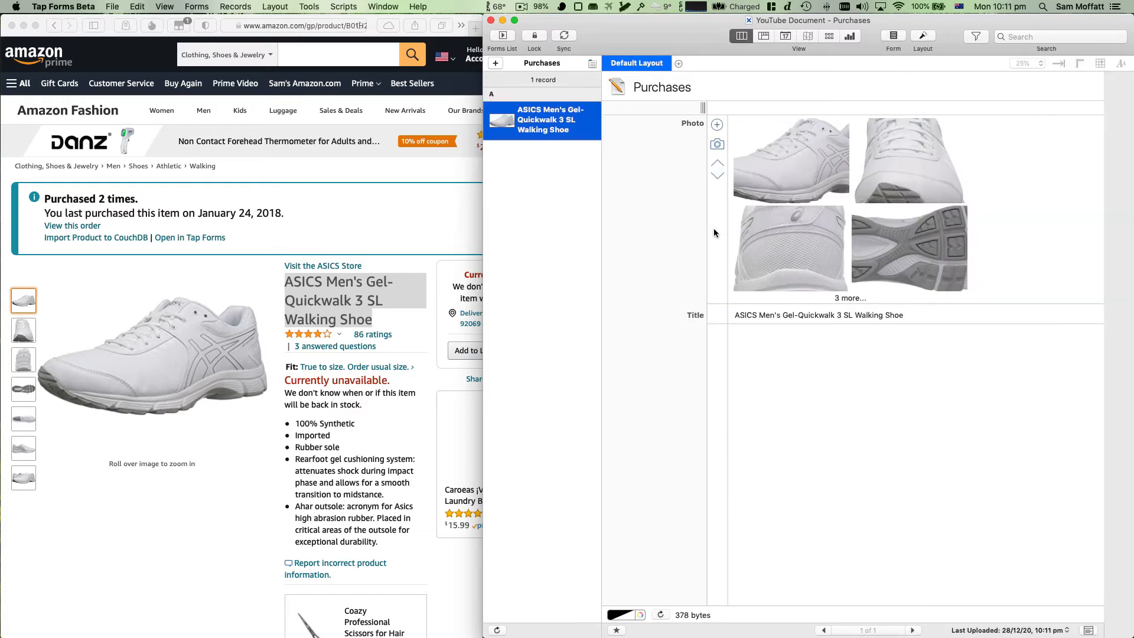
Open the record's photos in the image viewer, look through each shoe picture, and close the viewer.
{"action": "double_click", "coordinate": [793, 172]}
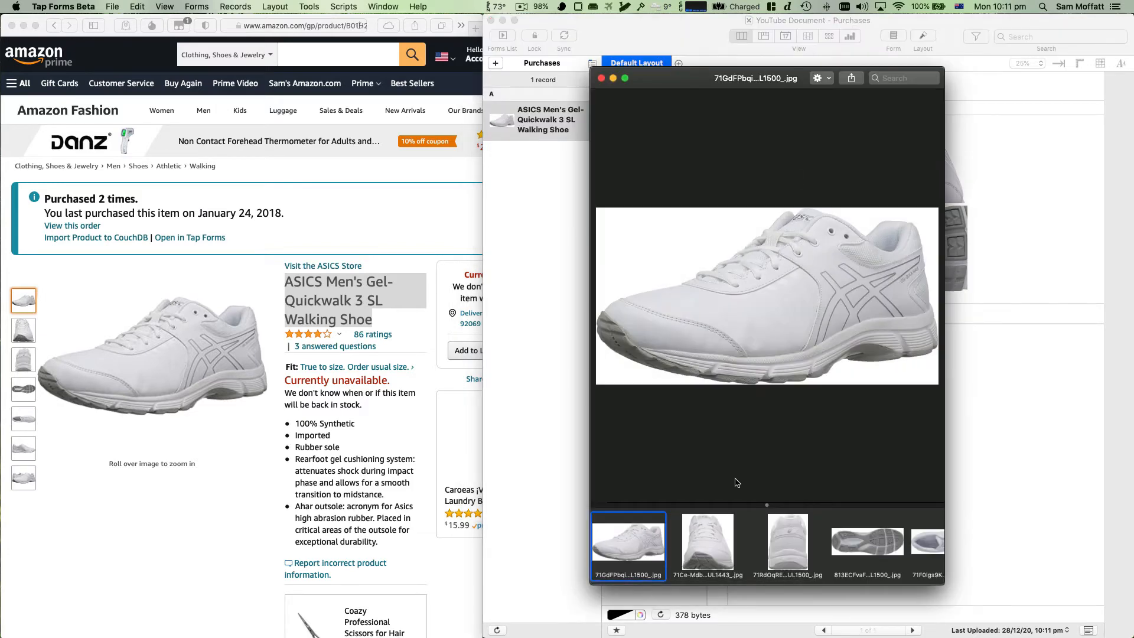
{"action": "left_click", "coordinate": [719, 523]}
{"action": "left_click", "coordinate": [789, 541]}
{"action": "left_click", "coordinate": [834, 544]}
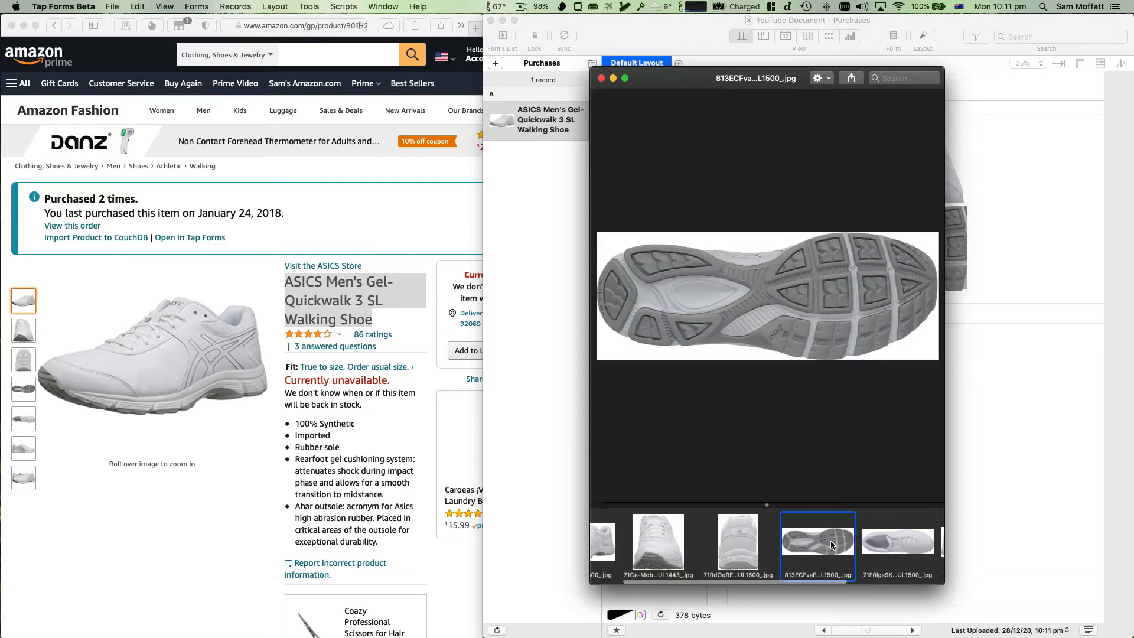
{"action": "left_click", "coordinate": [831, 545]}
{"action": "left_click", "coordinate": [875, 535]}
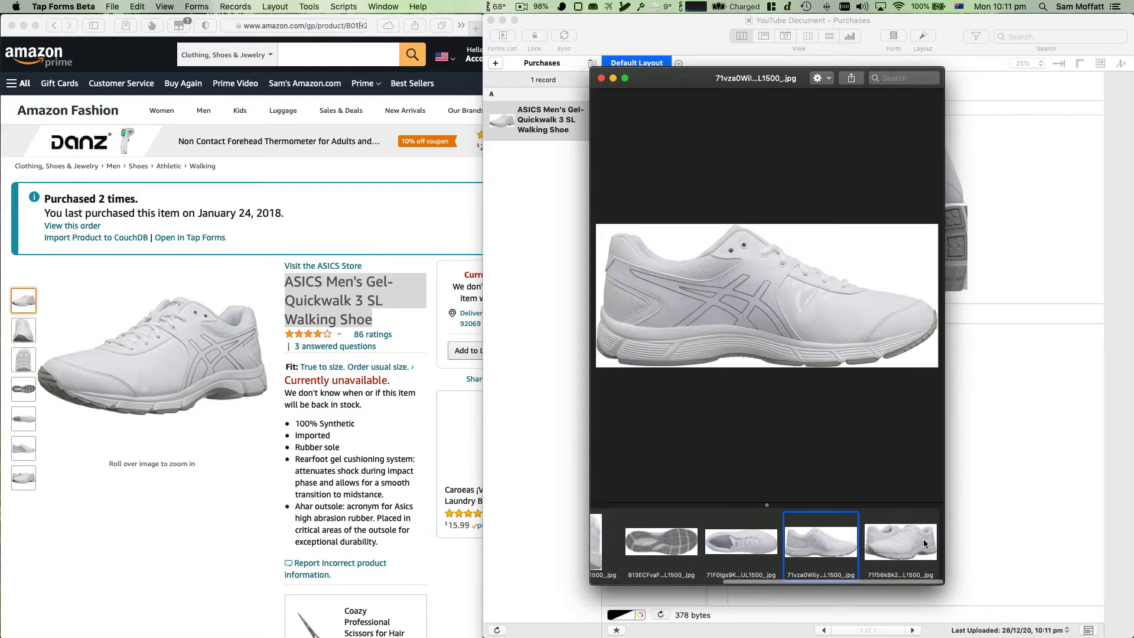
{"action": "left_click", "coordinate": [923, 538]}
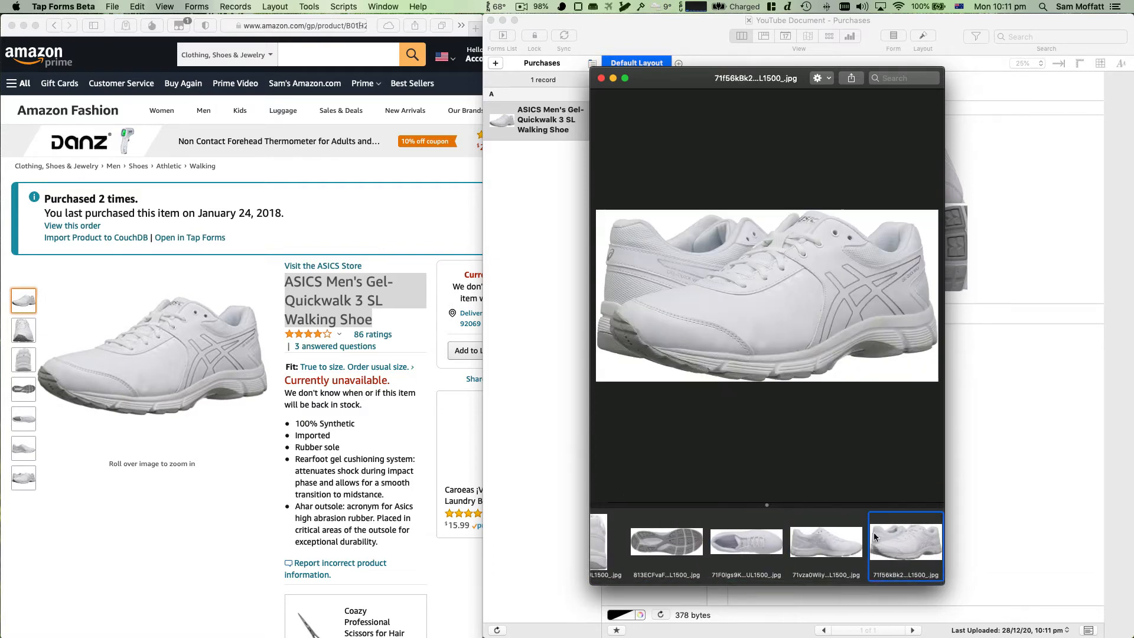
{"action": "left_click", "coordinate": [602, 78]}
{"action": "left_click", "coordinate": [727, 321]}
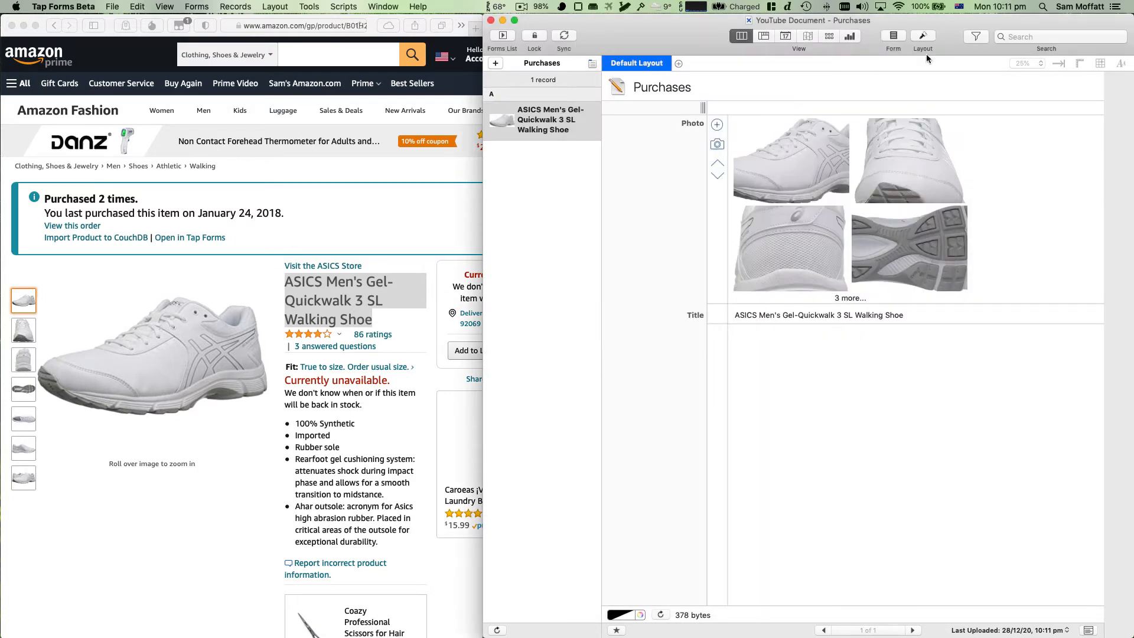
Show the form inspector again and add a Web Site field below Title in the Purchases form.
{"action": "left_click", "coordinate": [894, 38]}
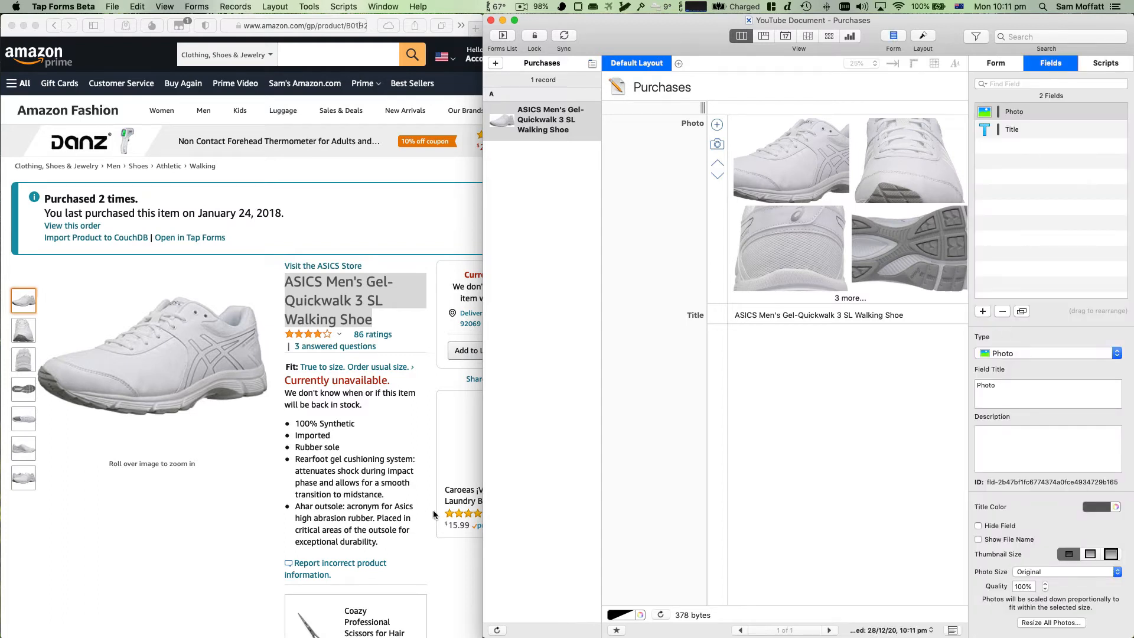
{"action": "scroll", "coordinate": [324, 466], "scroll_direction": "right", "scroll_amount": 3}
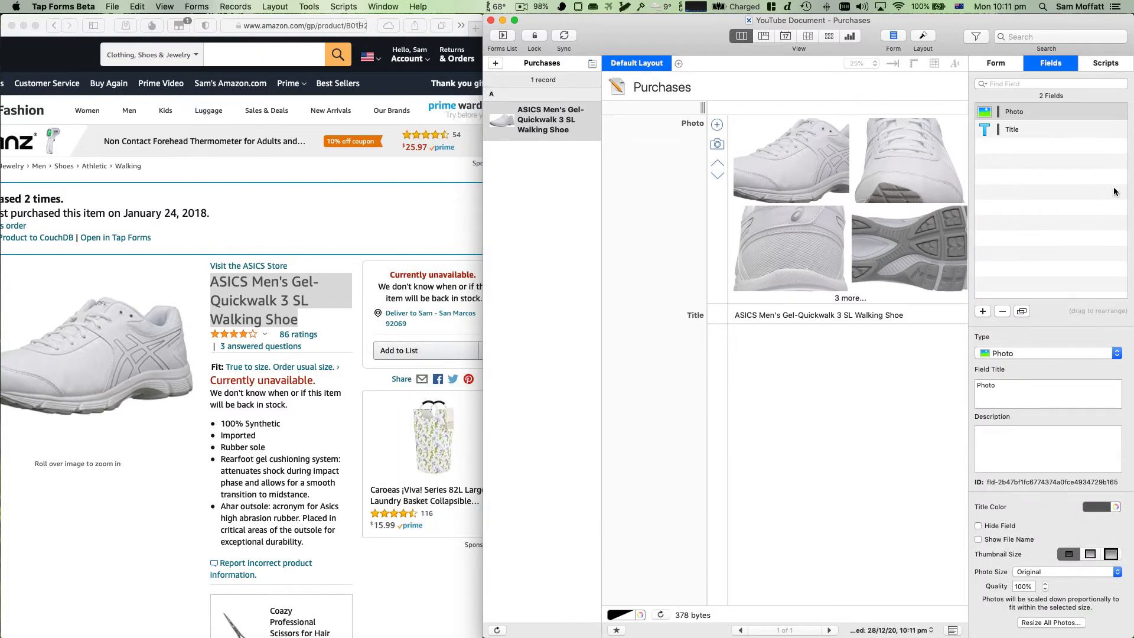
{"action": "left_click", "coordinate": [983, 312]}
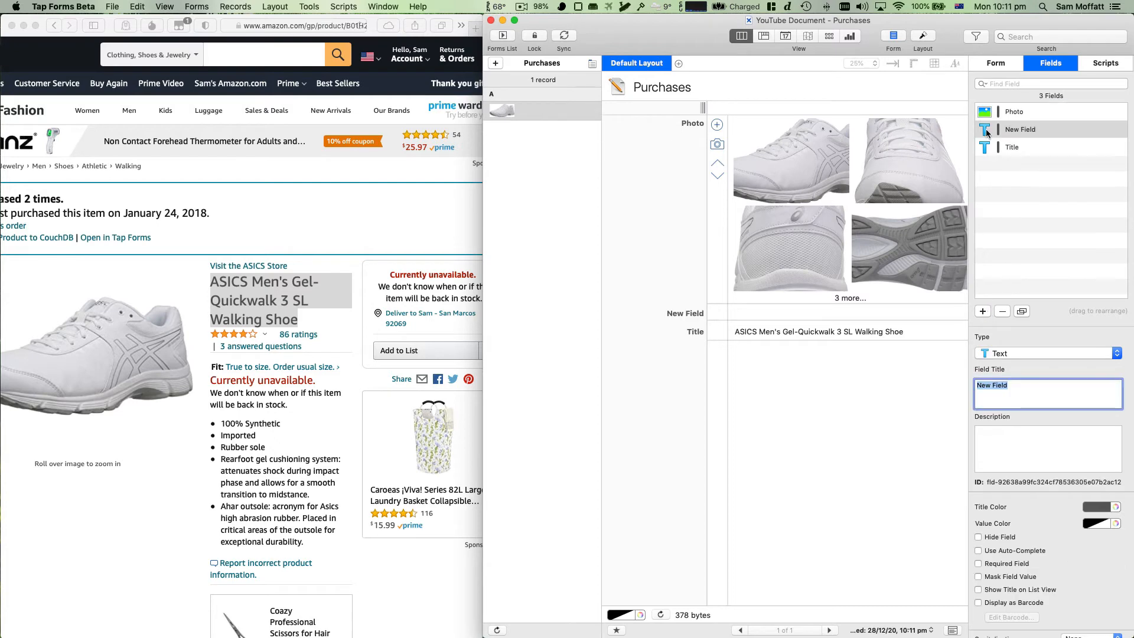
{"action": "left_click_drag", "start_coordinate": [1022, 129], "coordinate": [1023, 155]}
{"action": "left_click", "coordinate": [1026, 358]}
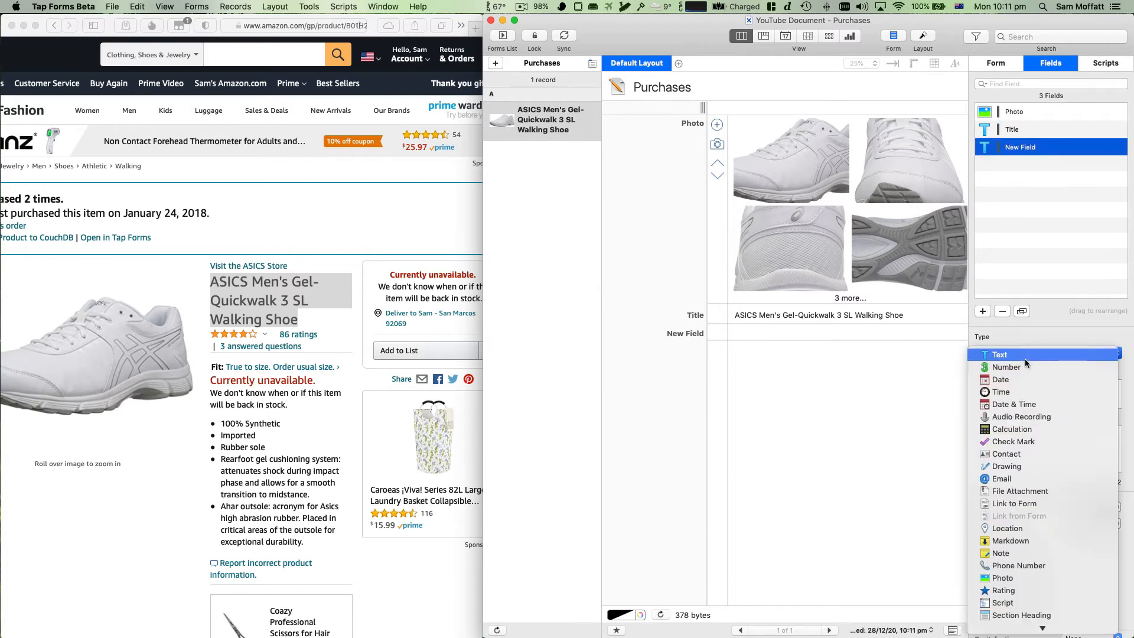
{"action": "key", "text": "w"}
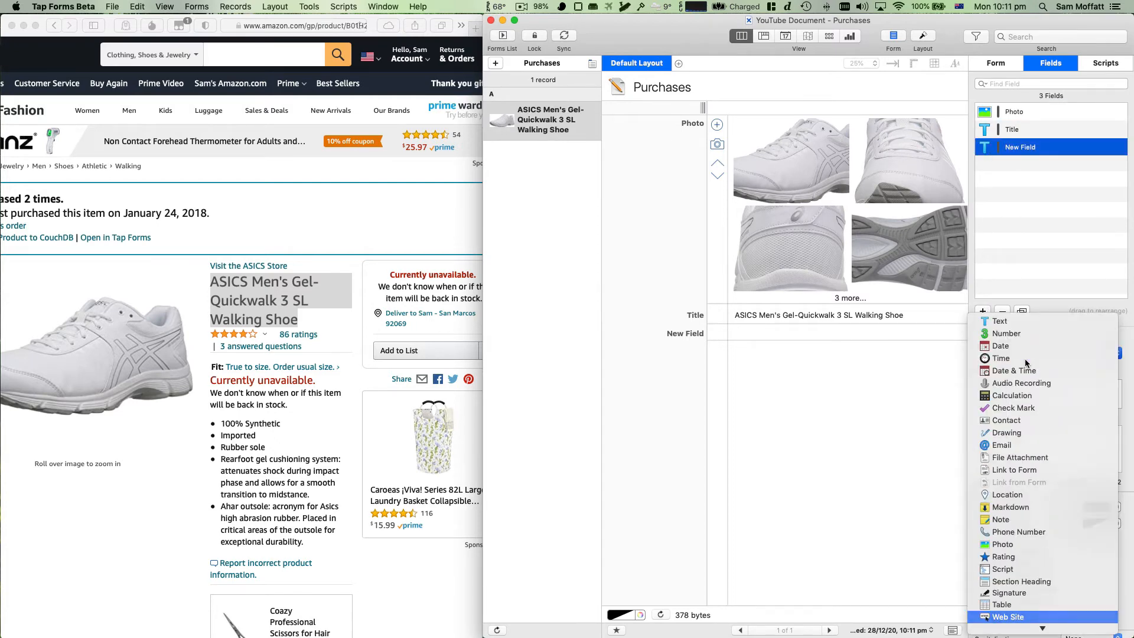
{"action": "key", "text": "Return"}
Copy the Amazon product page's address from Safari into the record's Web Site field.
{"action": "left_click", "coordinate": [300, 239]}
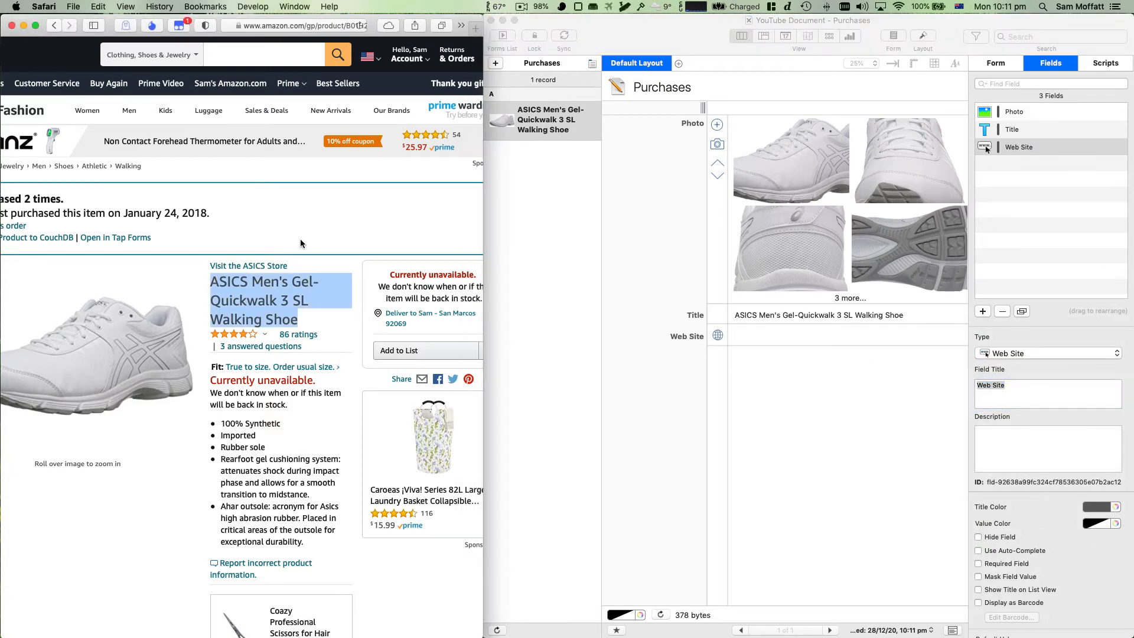
{"action": "key", "text": "super+l"}
{"action": "key", "text": "super+c"}
{"action": "left_click", "coordinate": [836, 405]}
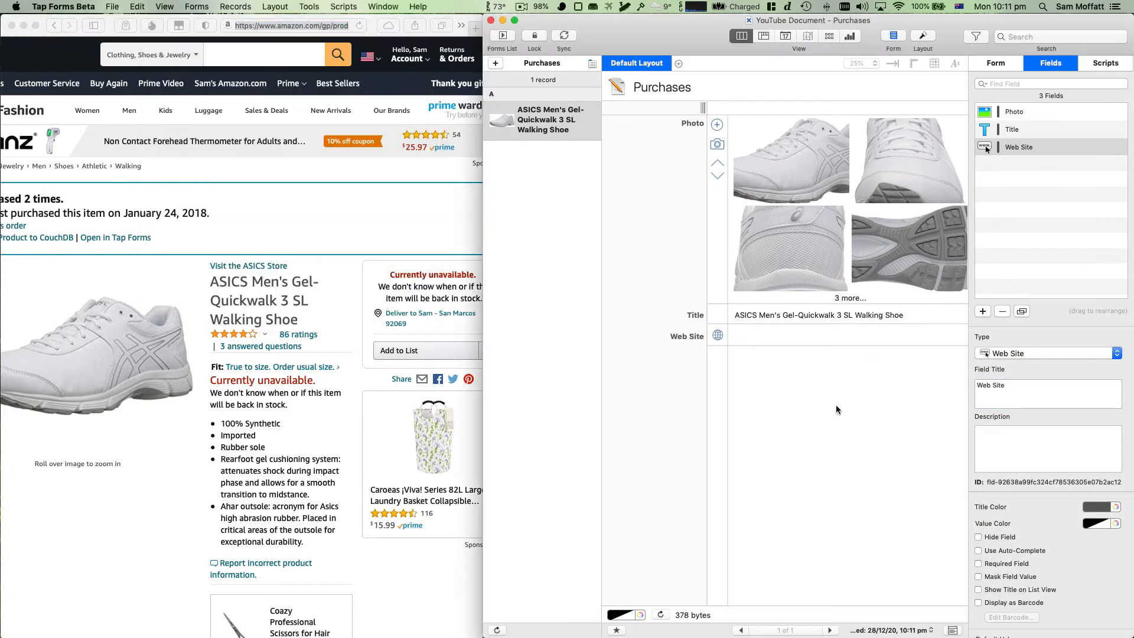
{"action": "left_click", "coordinate": [761, 342]}
{"action": "key", "text": "super+v"}
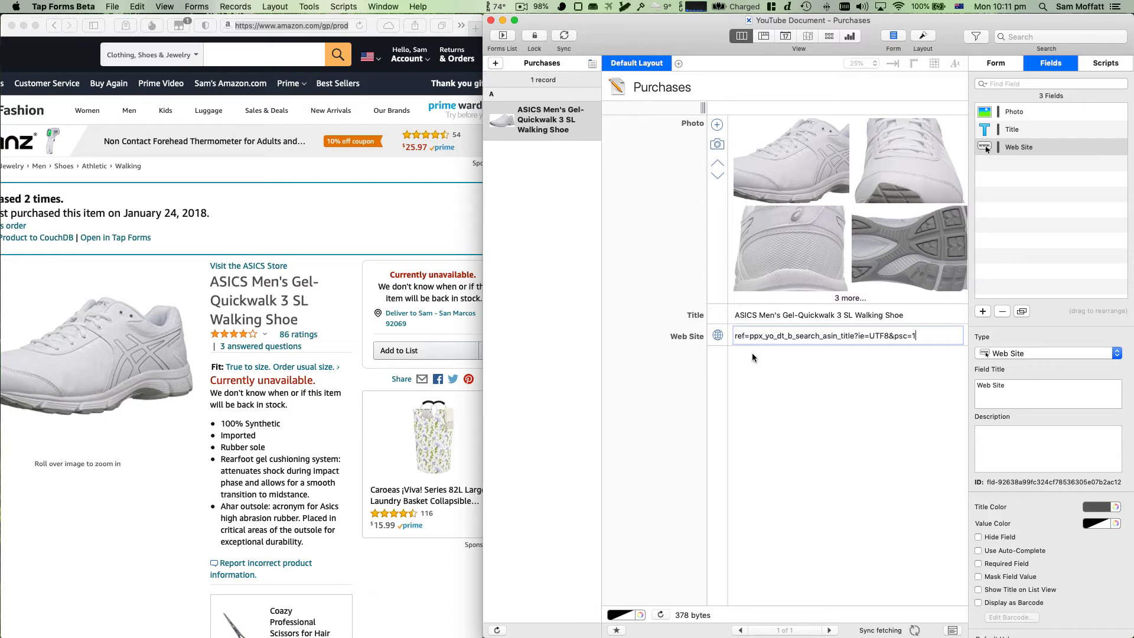
{"action": "left_click", "coordinate": [714, 384]}
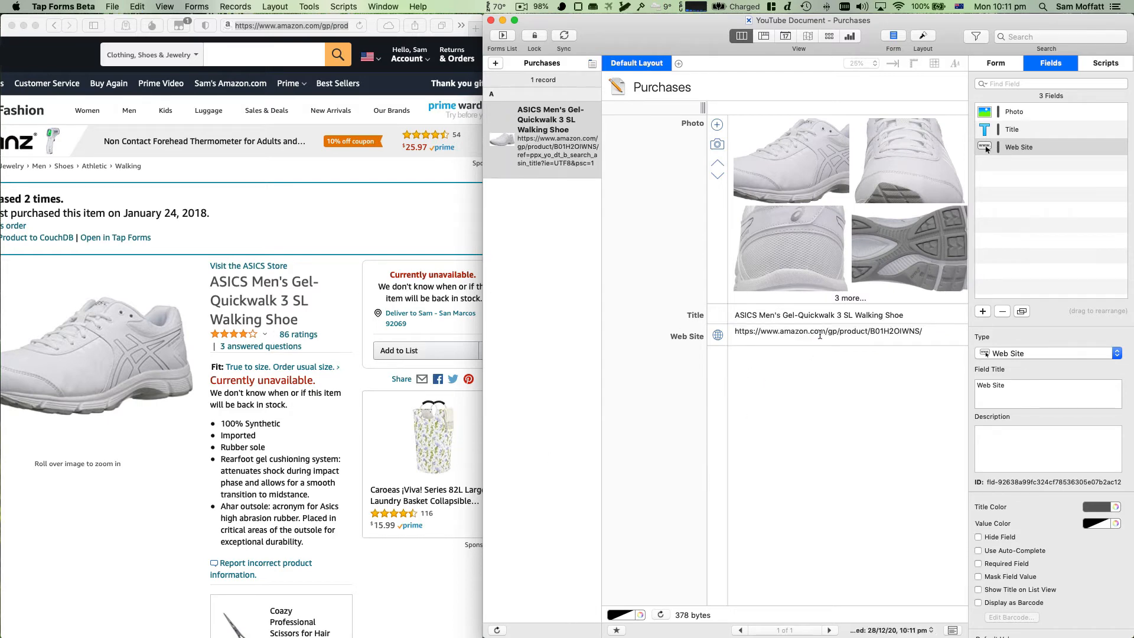
Add a Note field below Web Site in the Purchases form.
{"action": "left_click", "coordinate": [981, 313]}
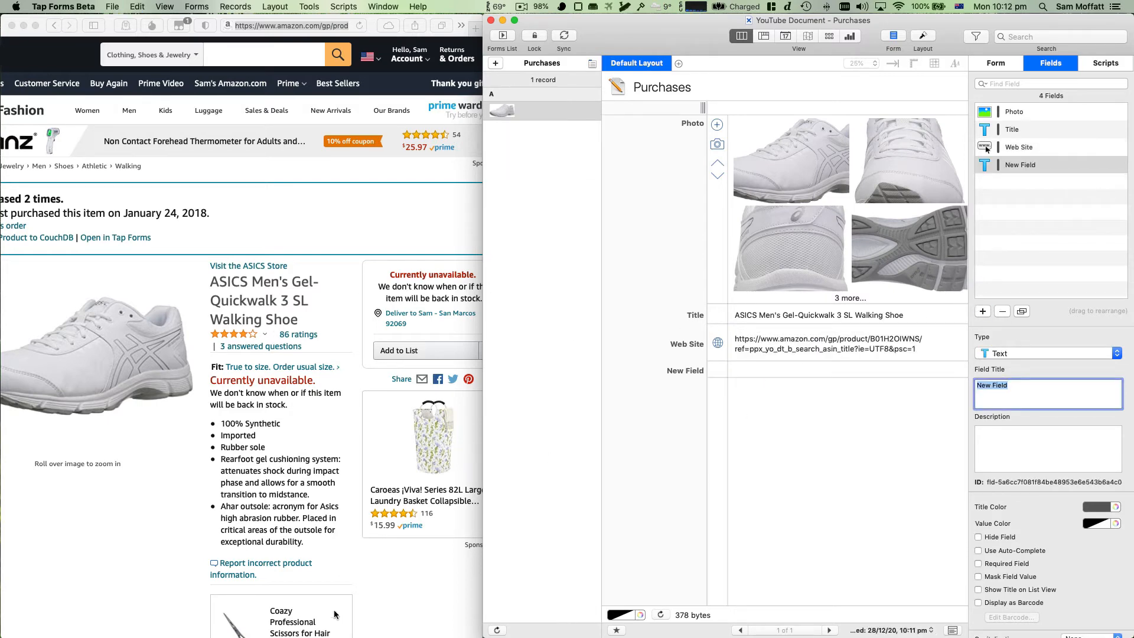
{"action": "left_click", "coordinate": [1012, 349]}
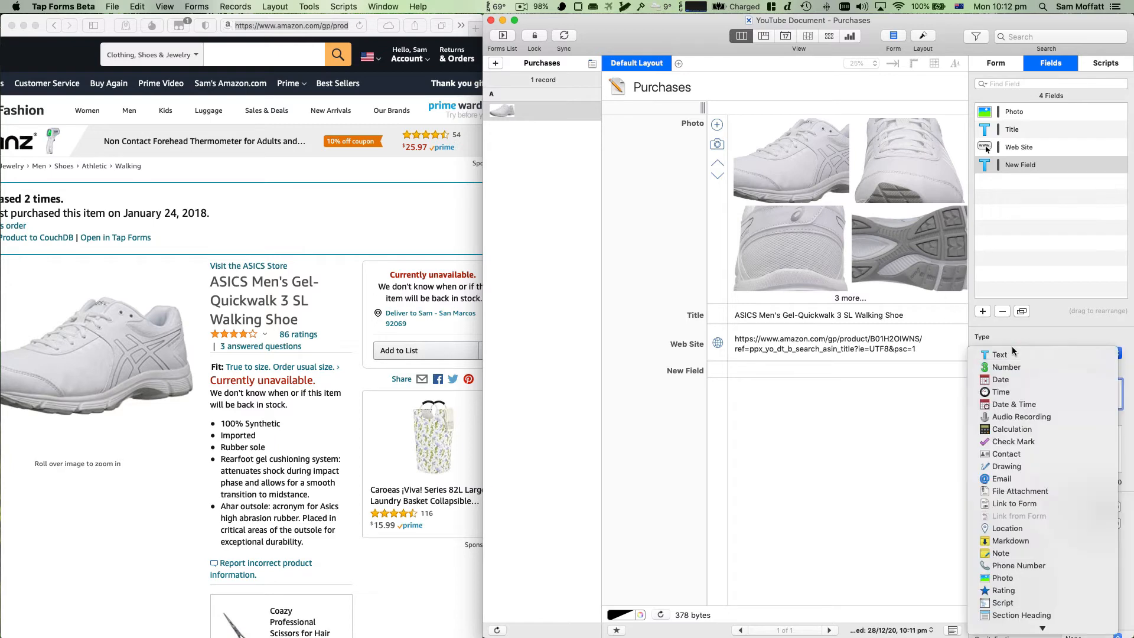
{"action": "left_click", "coordinate": [1045, 555]}
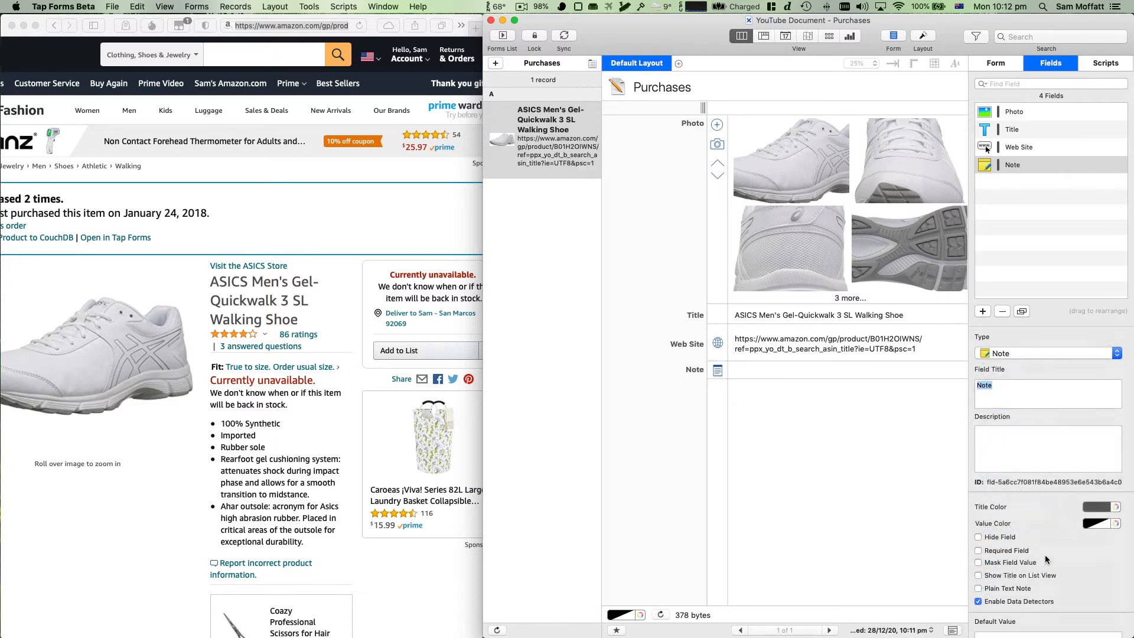
Copy the shoe's bulleted feature list from the Amazon page into the record's Note field and add a blank line below it.
{"action": "left_click", "coordinate": [331, 549]}
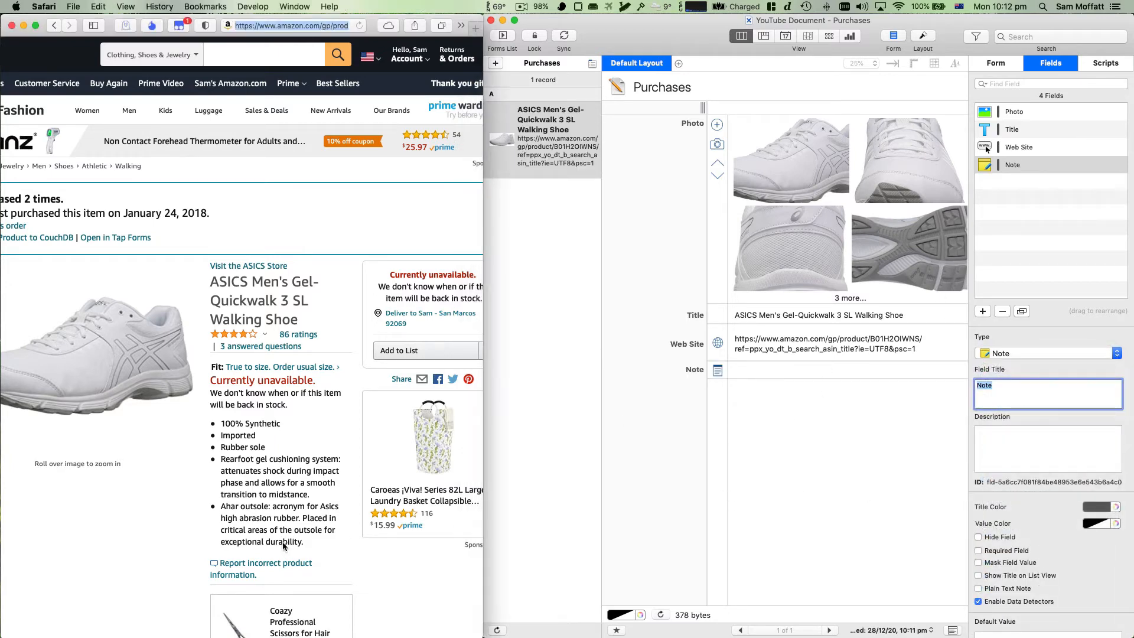
{"action": "left_click_drag", "start_coordinate": [306, 541], "coordinate": [215, 418]}
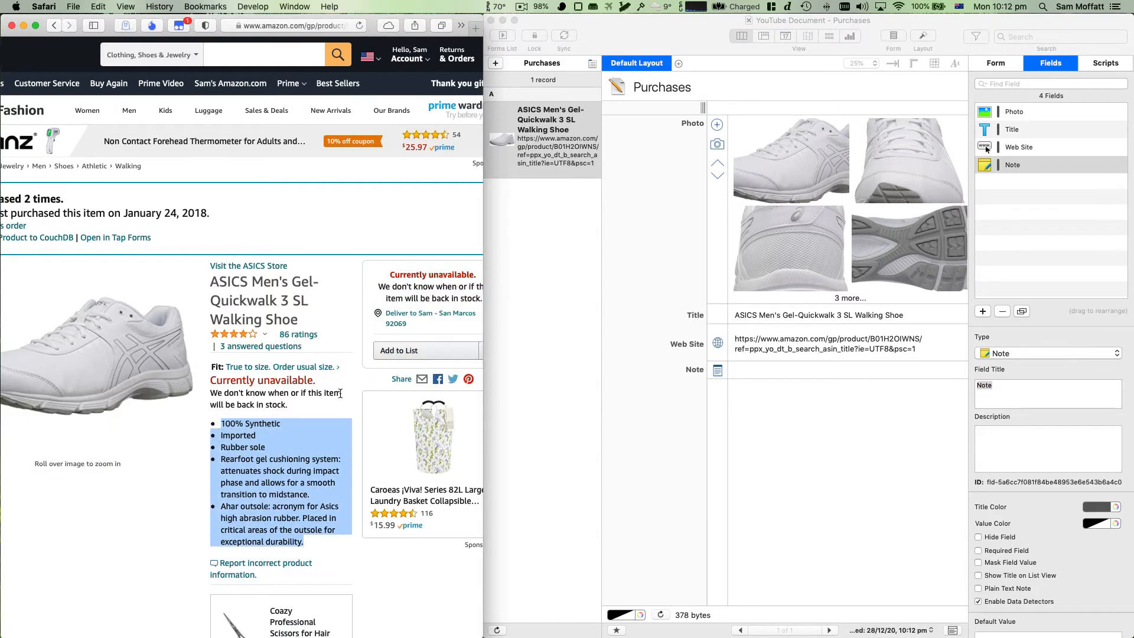
{"action": "left_click", "coordinate": [722, 371]}
{"action": "left_click", "coordinate": [722, 371]}
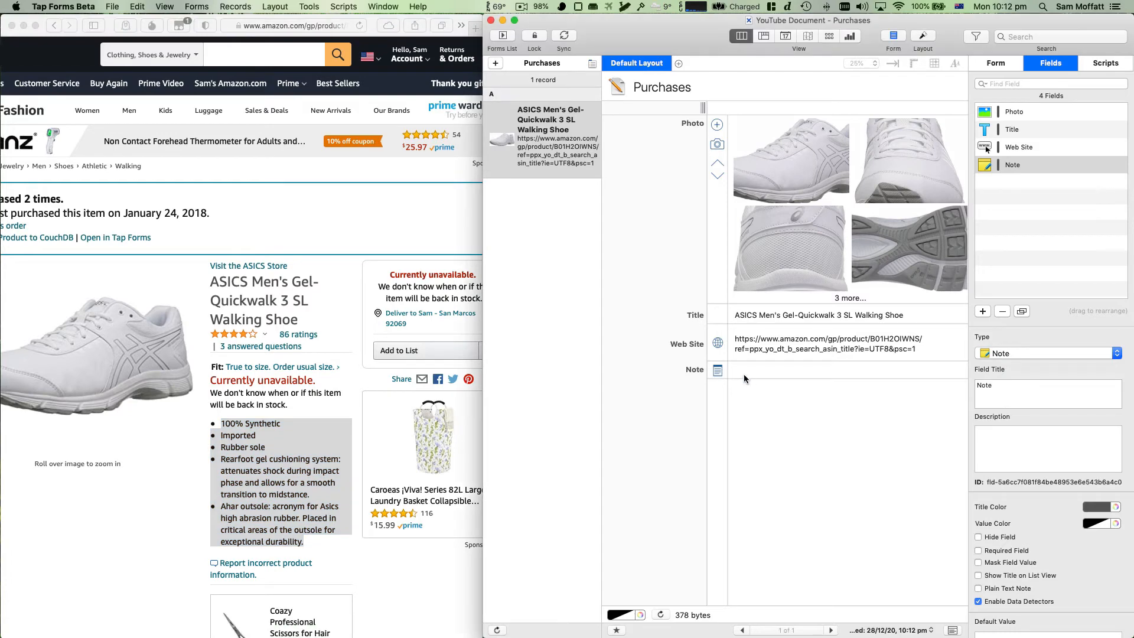
{"action": "key", "text": "super+v"}
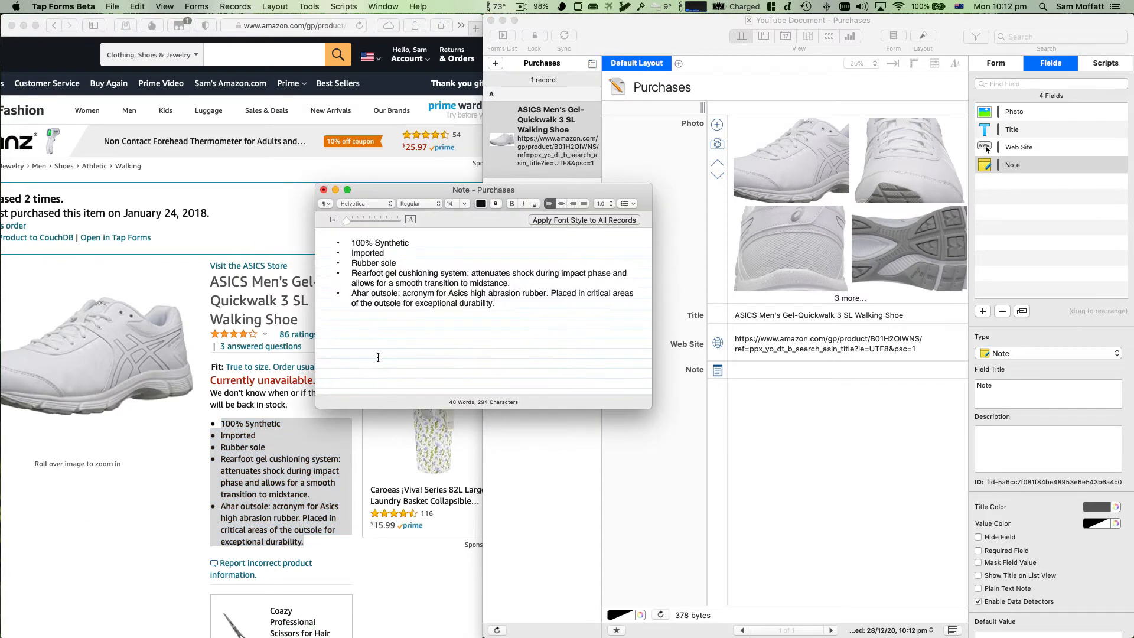
{"action": "key", "text": "Return"}
{"action": "key", "text": "Return"}
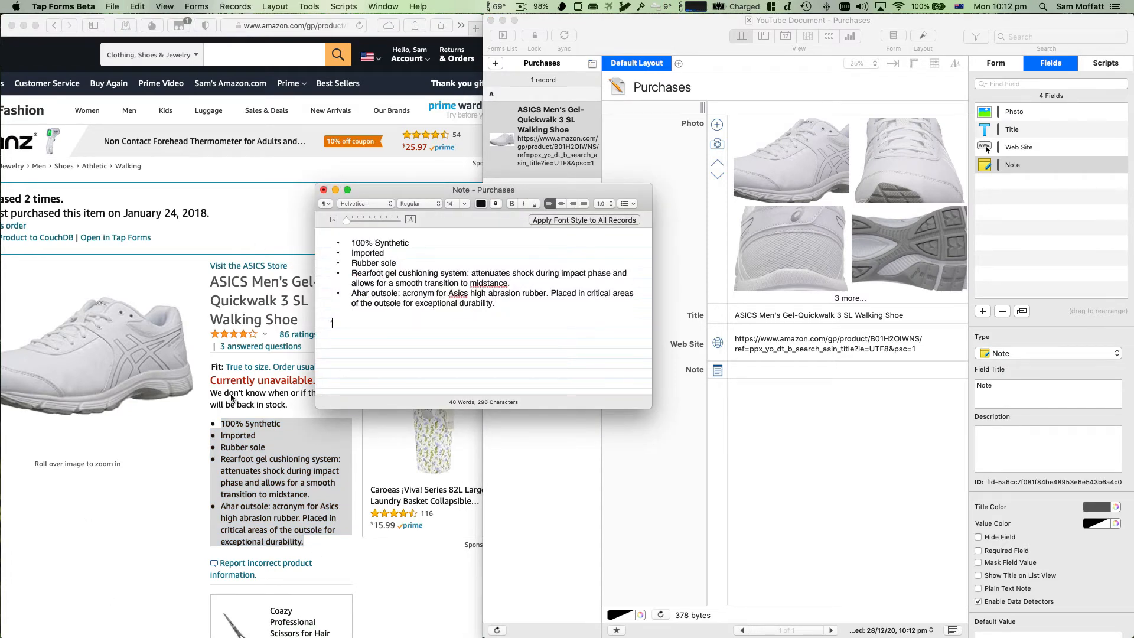
{"action": "key", "text": "BackSpace"}
Select and copy the Product description and Product details sections, through Customer Reviews, from the Amazon page in Safari.
{"action": "scroll", "coordinate": [260, 473], "scroll_direction": "down", "scroll_amount": 10}
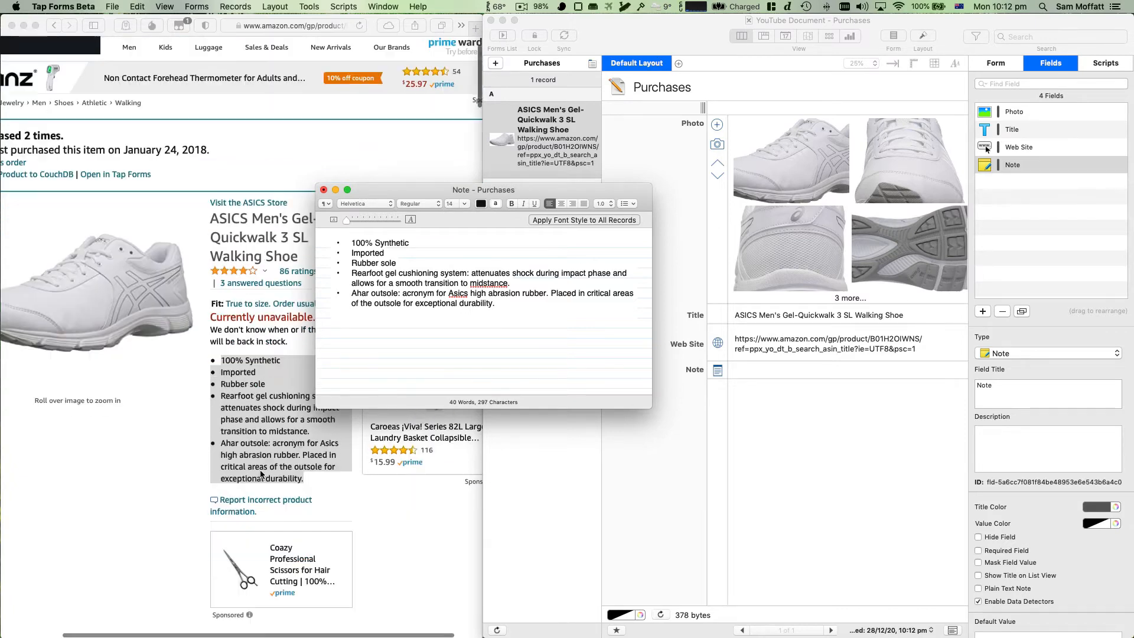
{"action": "left_click", "coordinate": [261, 474]}
{"action": "scroll", "coordinate": [260, 474], "scroll_direction": "down", "scroll_amount": 18}
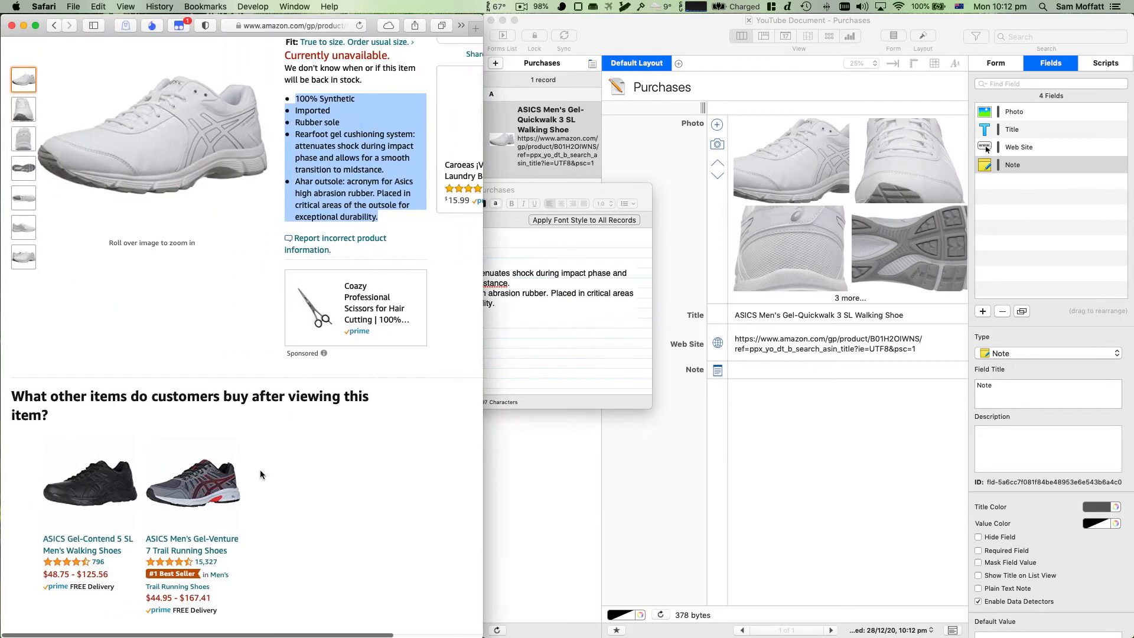
{"action": "scroll", "coordinate": [260, 470], "scroll_direction": "down", "scroll_amount": 3}
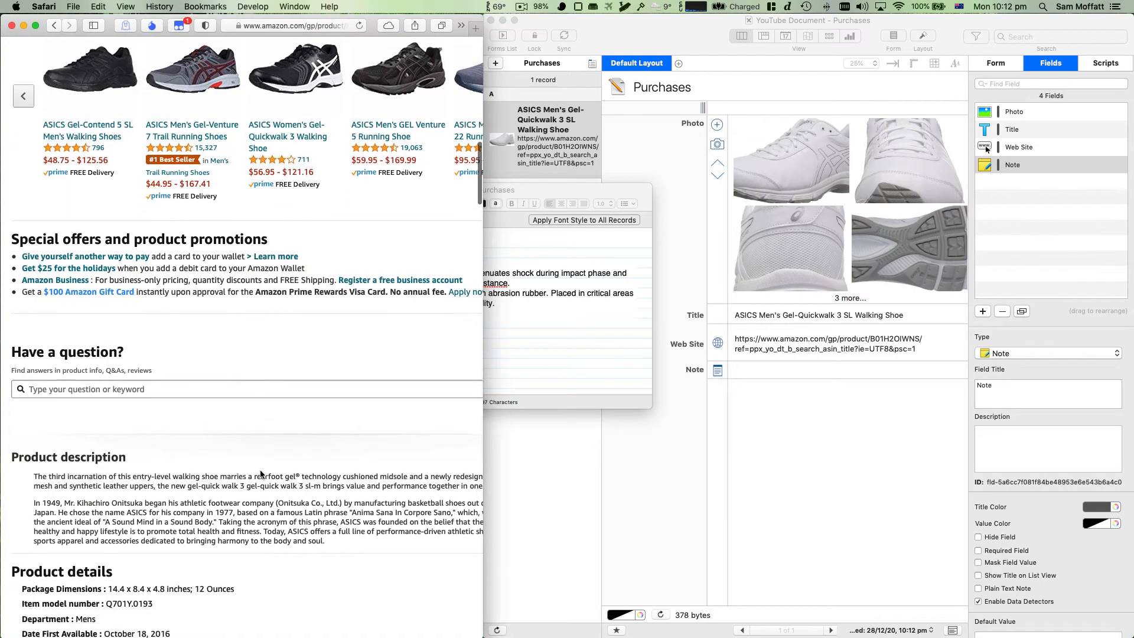
{"action": "mouse_move", "coordinate": [349, 512]}
{"action": "left_mouse_down"}
{"action": "mouse_move", "coordinate": [33, 511]}
{"action": "mouse_move", "coordinate": [29, 501]}
{"action": "left_mouse_up"}
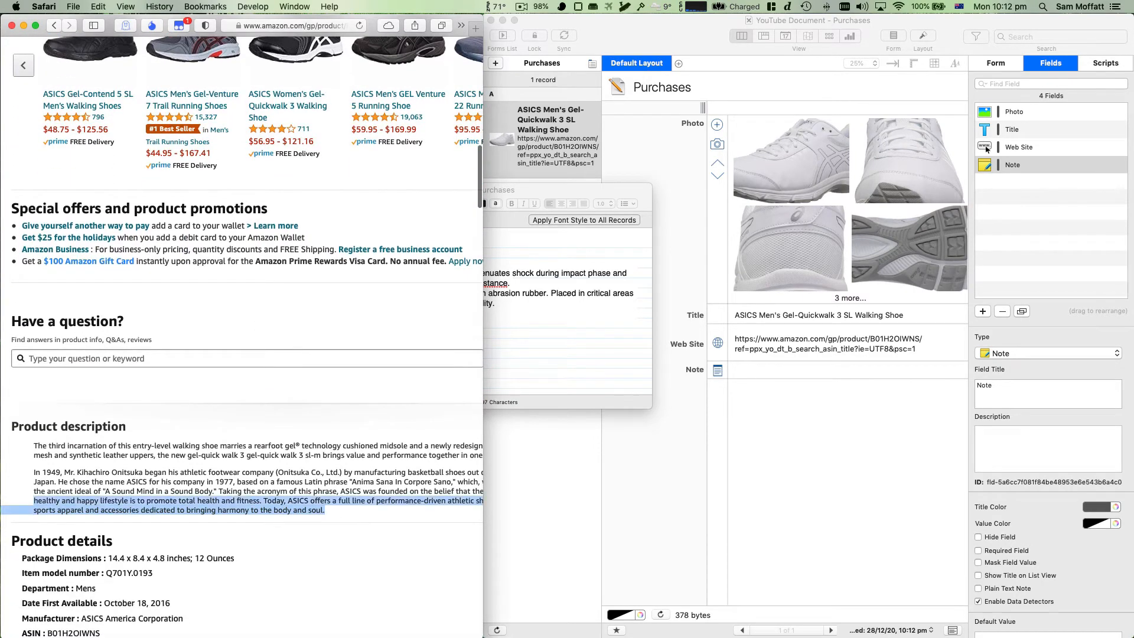
{"action": "scroll", "coordinate": [158, 512], "scroll_direction": "down", "scroll_amount": 4}
{"action": "left_click", "coordinate": [57, 413]}
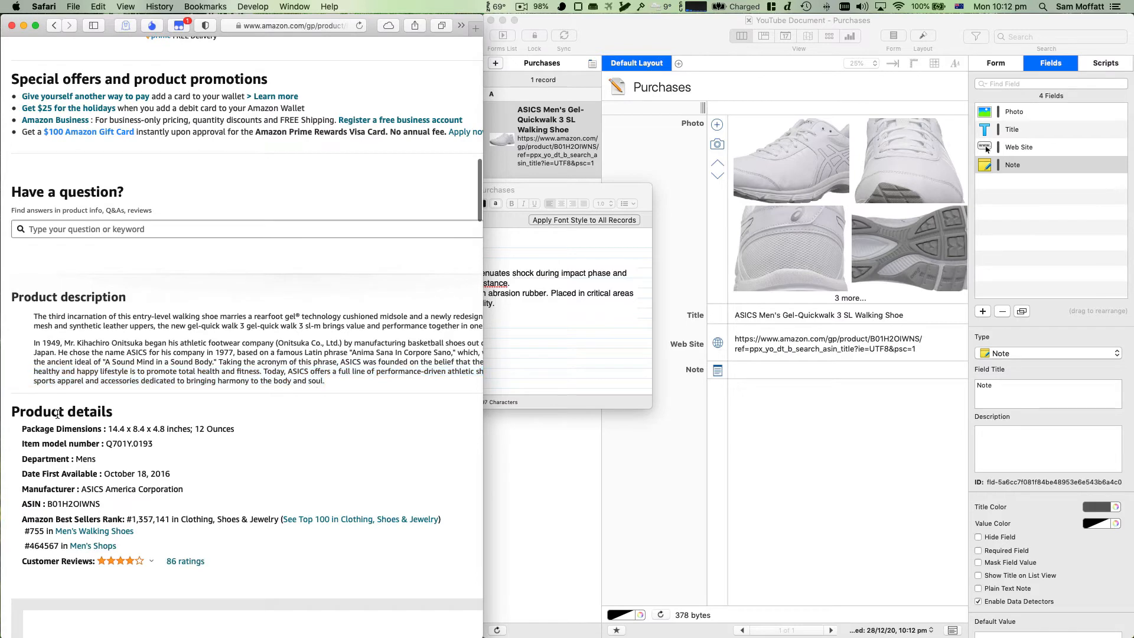
{"action": "left_click_drag", "start_coordinate": [12, 300], "coordinate": [97, 297]}
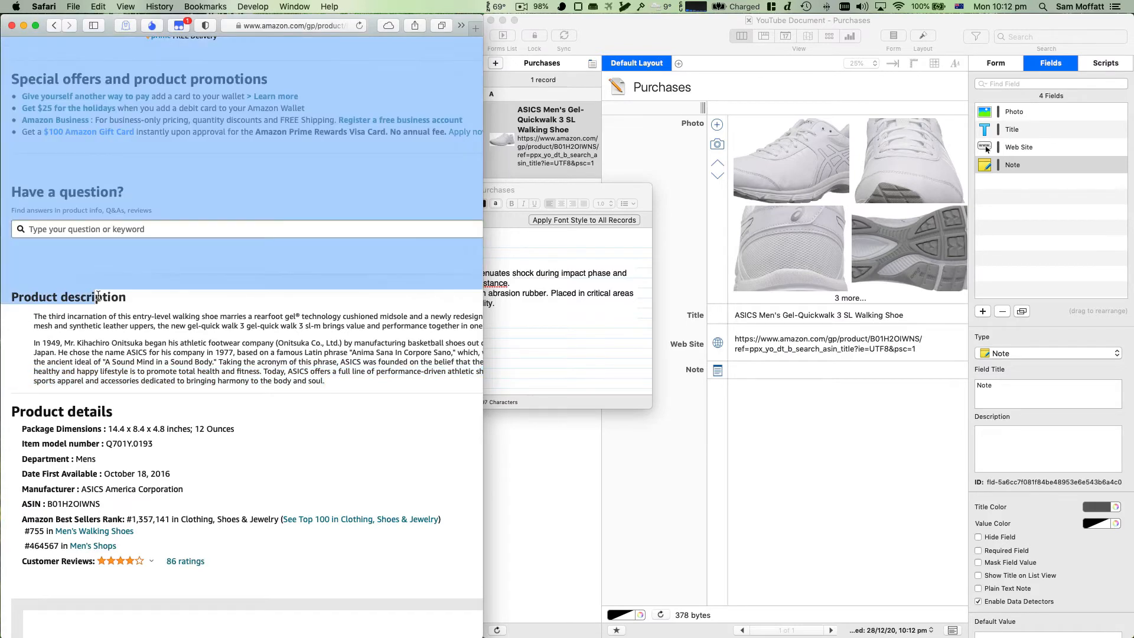
{"action": "left_click", "coordinate": [36, 304]}
{"action": "left_click_drag", "start_coordinate": [13, 296], "coordinate": [317, 559]}
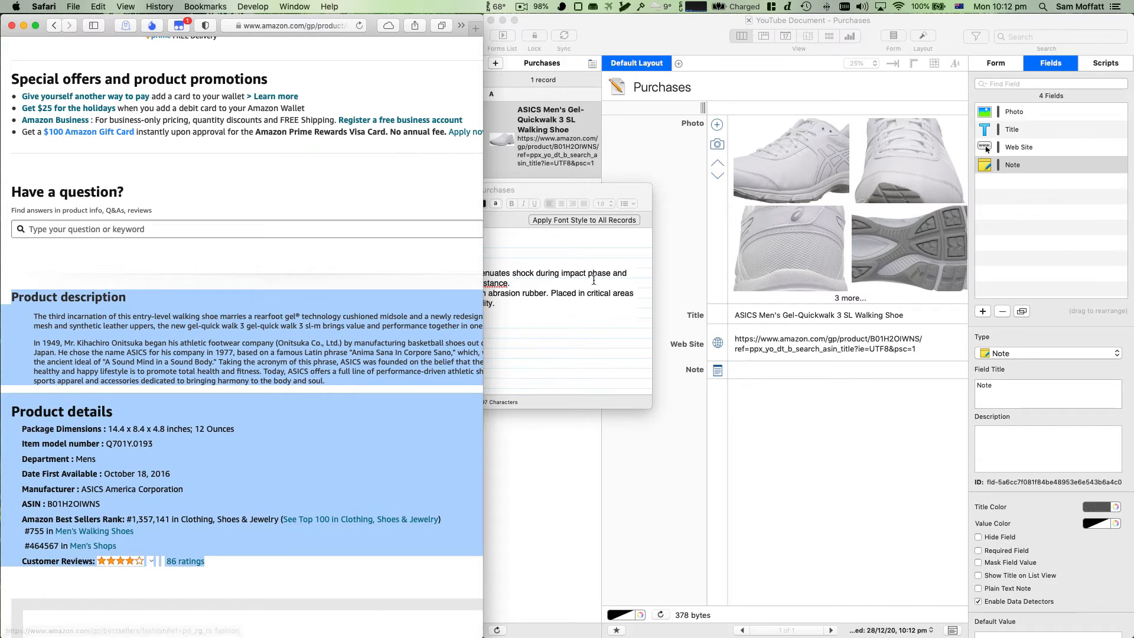
Append the copied product description and details below the feature list in the record's note and close the note editor.
{"action": "left_click", "coordinate": [556, 370]}
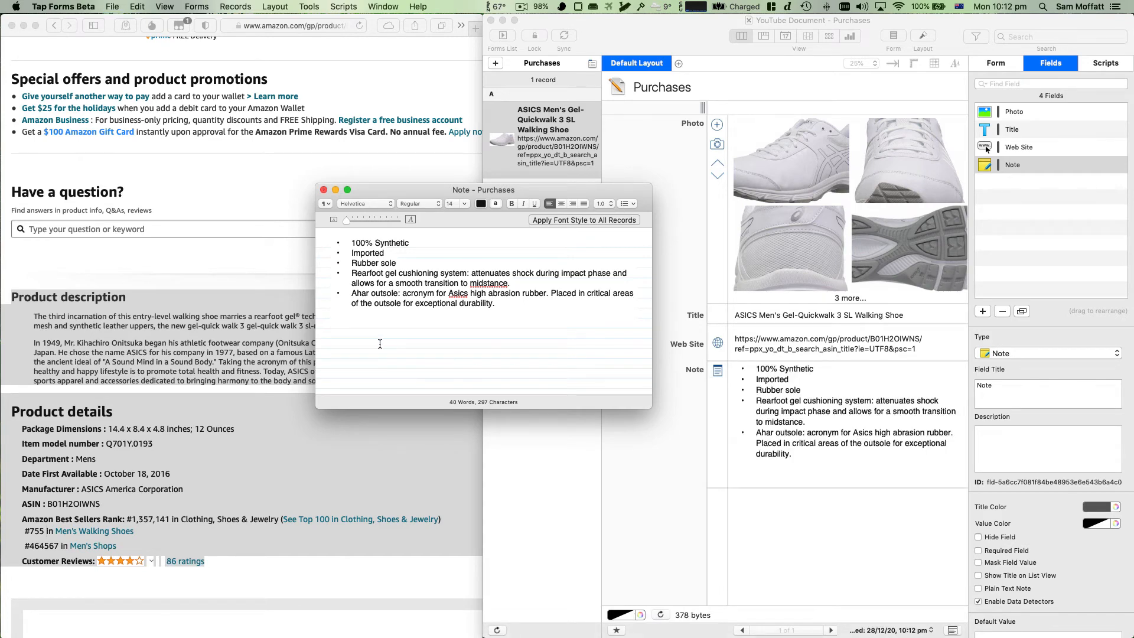
{"action": "key", "text": "super+w"}
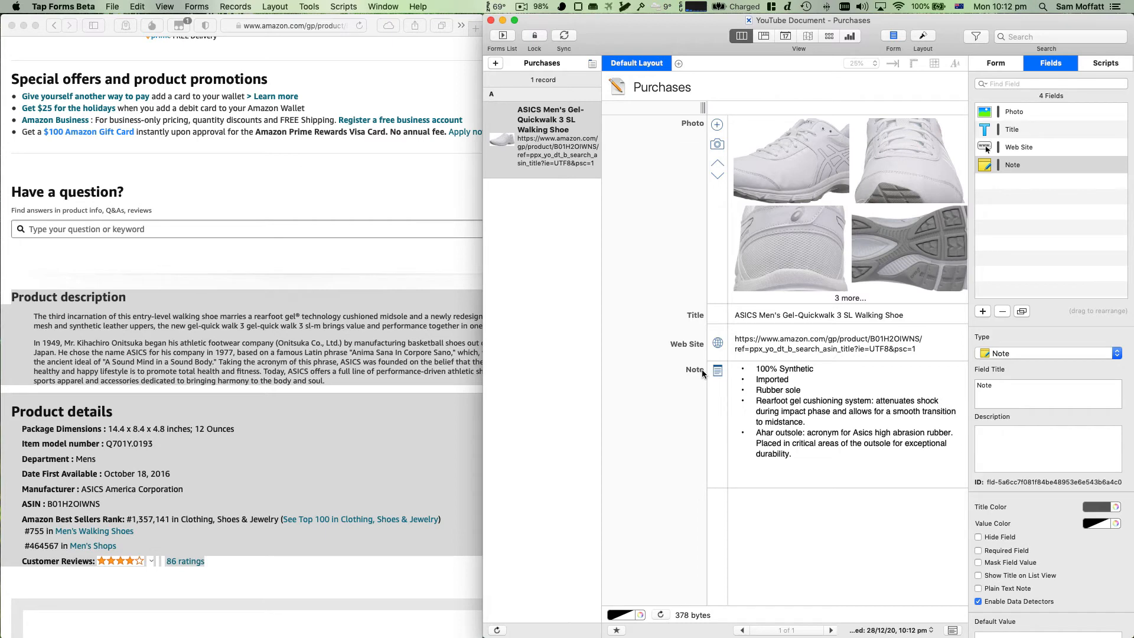
{"action": "left_click", "coordinate": [717, 370]}
{"action": "key", "text": "super+v"}
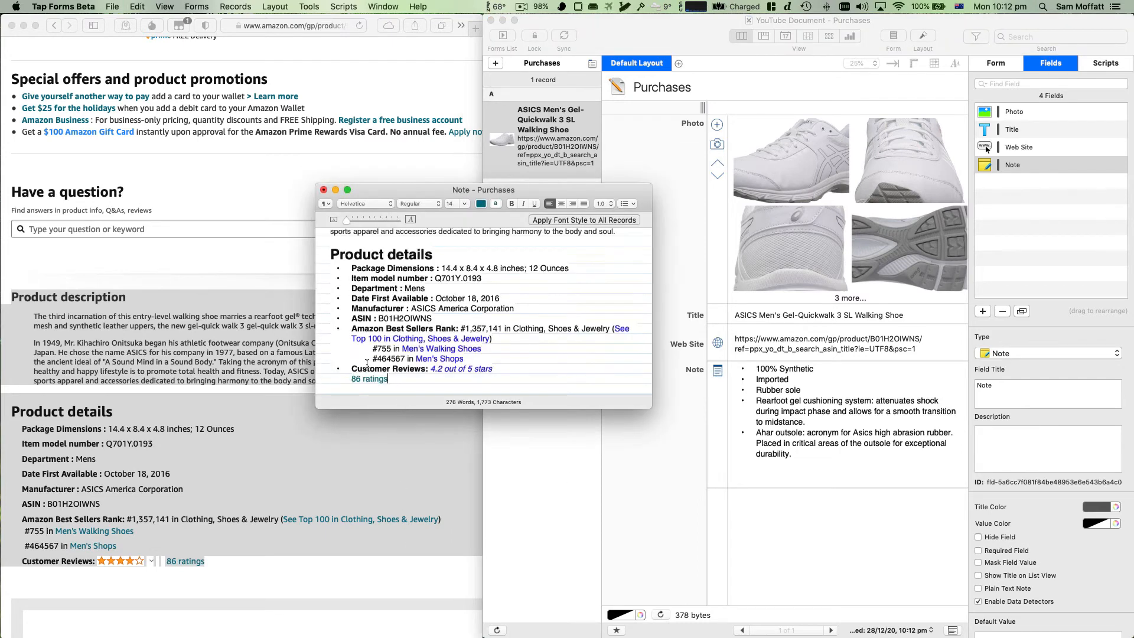
{"action": "key", "text": "super+w"}
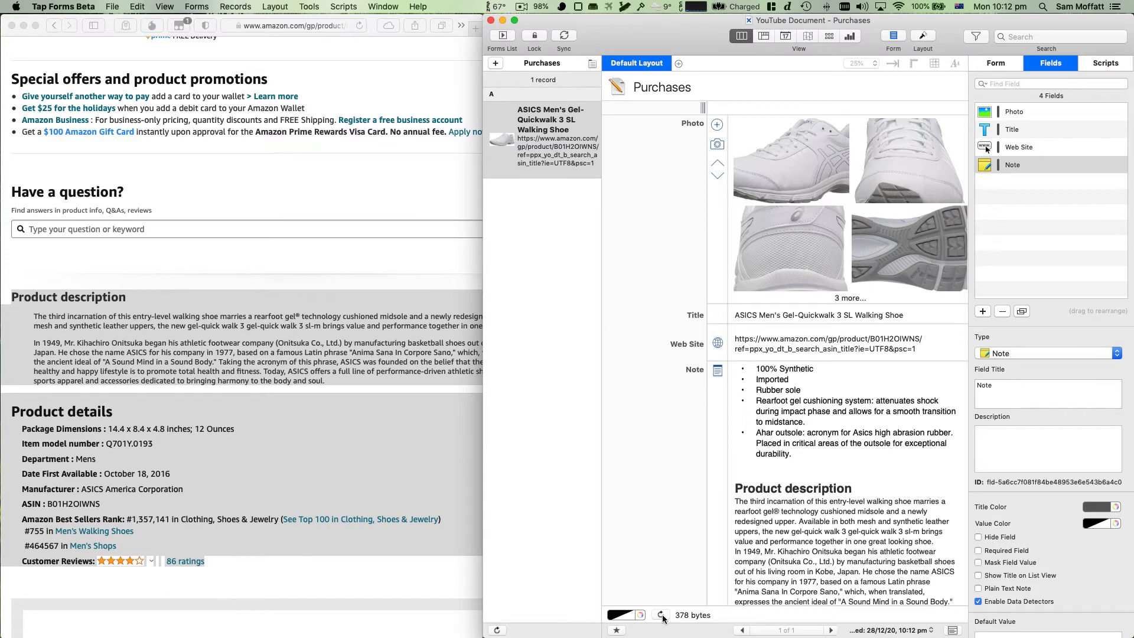
Add a second record to Purchases, then return to the ASICS shoe record and look through its note.
{"action": "left_click", "coordinate": [495, 65]}
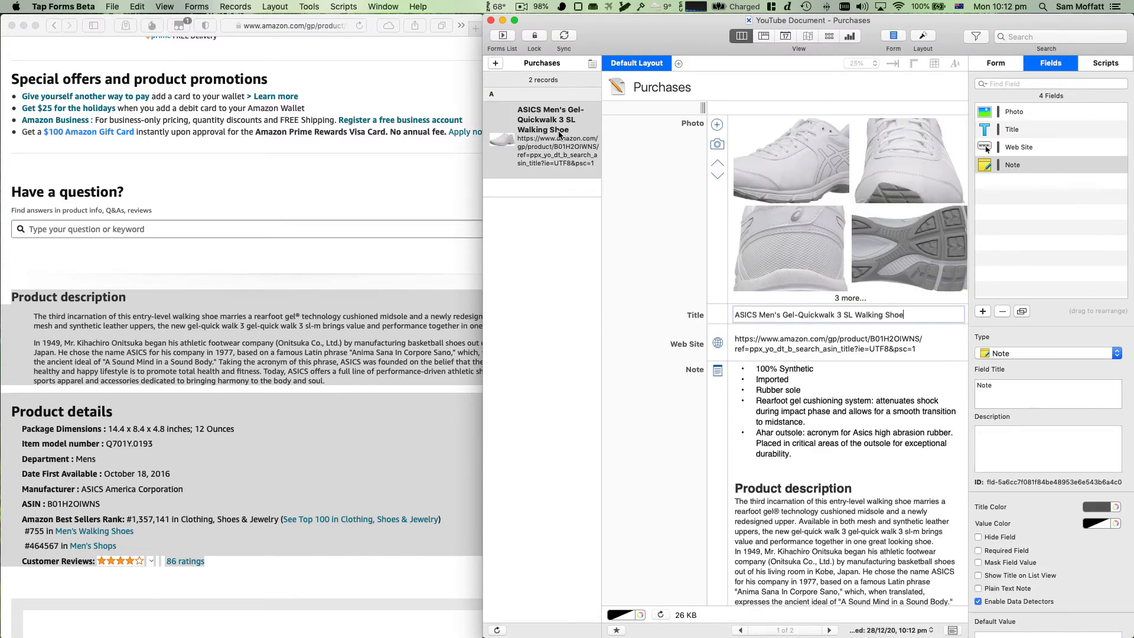
{"action": "scroll", "coordinate": [707, 452], "scroll_direction": "down", "scroll_amount": 3}
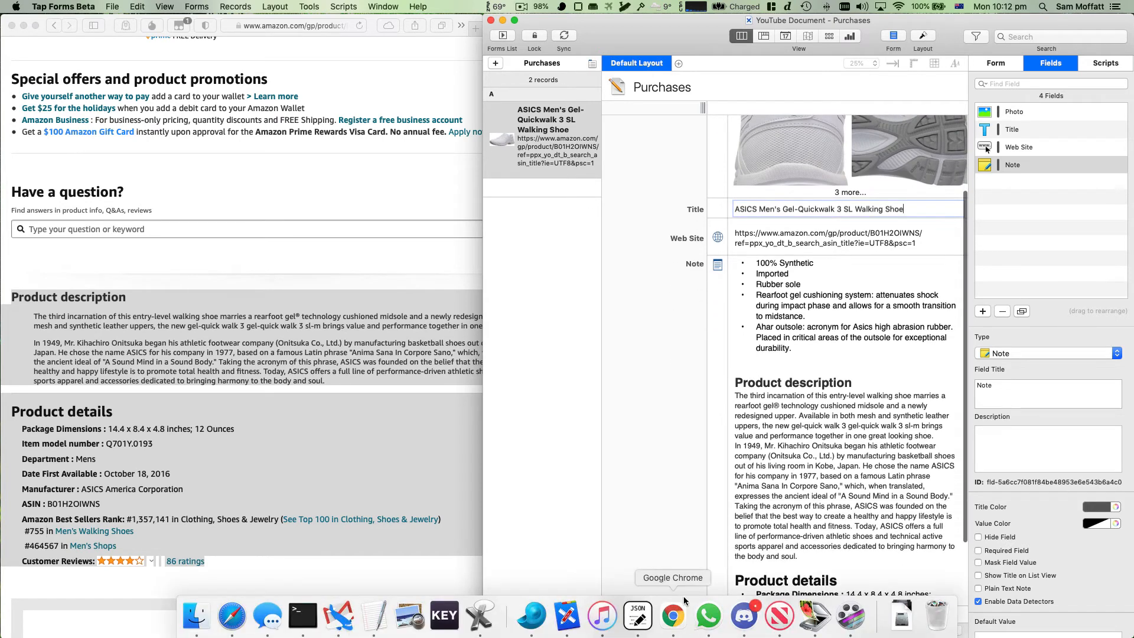
{"action": "scroll", "coordinate": [708, 541], "scroll_direction": "down", "scroll_amount": 3}
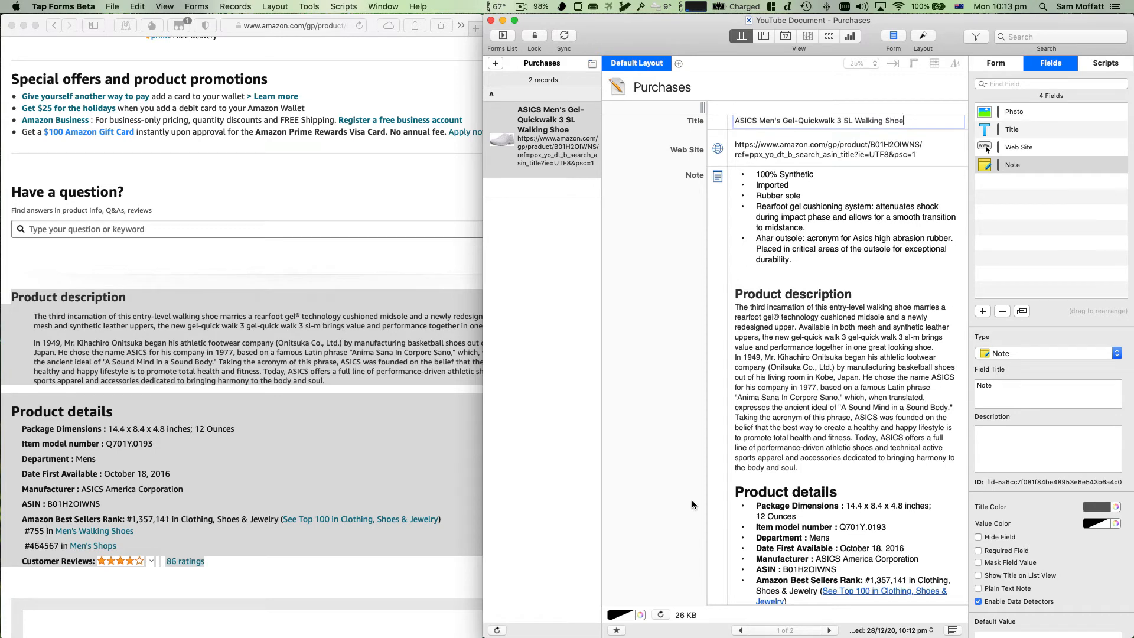
{"action": "scroll", "coordinate": [693, 504], "scroll_direction": "up", "scroll_amount": 6}
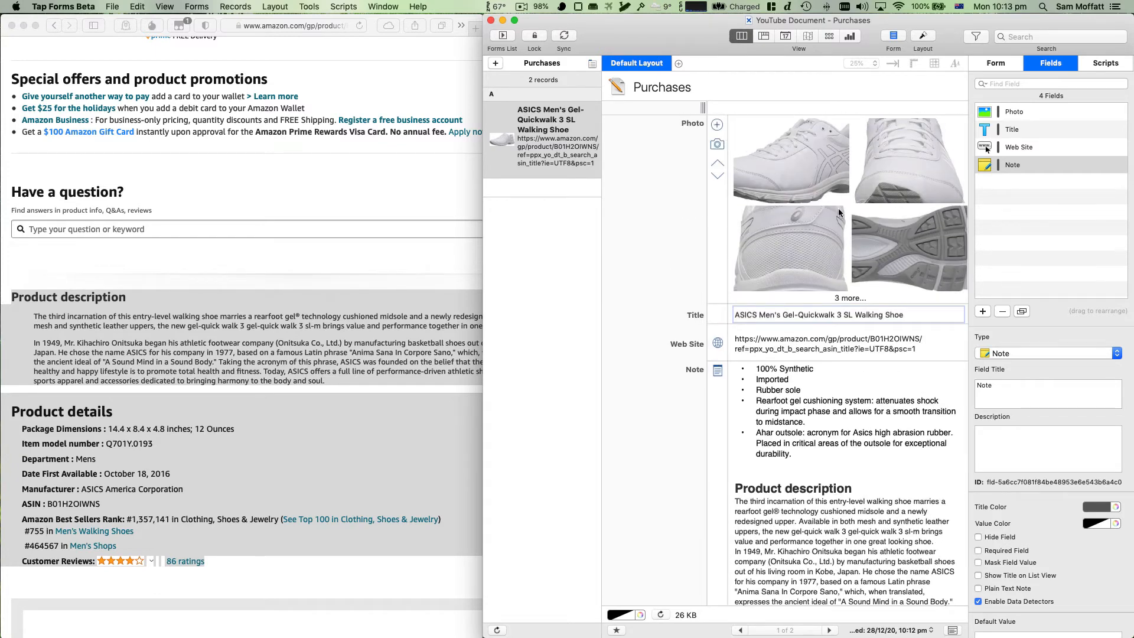
{"action": "left_click", "coordinate": [696, 257]}
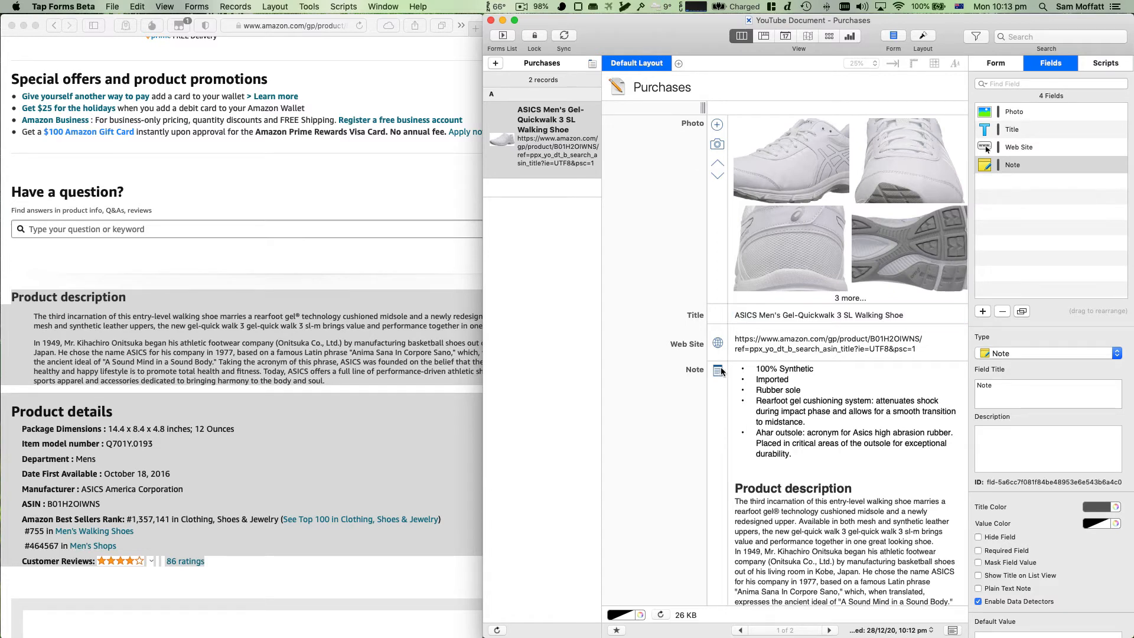
Look through the Amazon page's related products and customer reviews, then review the product details in the Tap Forms note.
{"action": "left_click", "coordinate": [198, 498]}
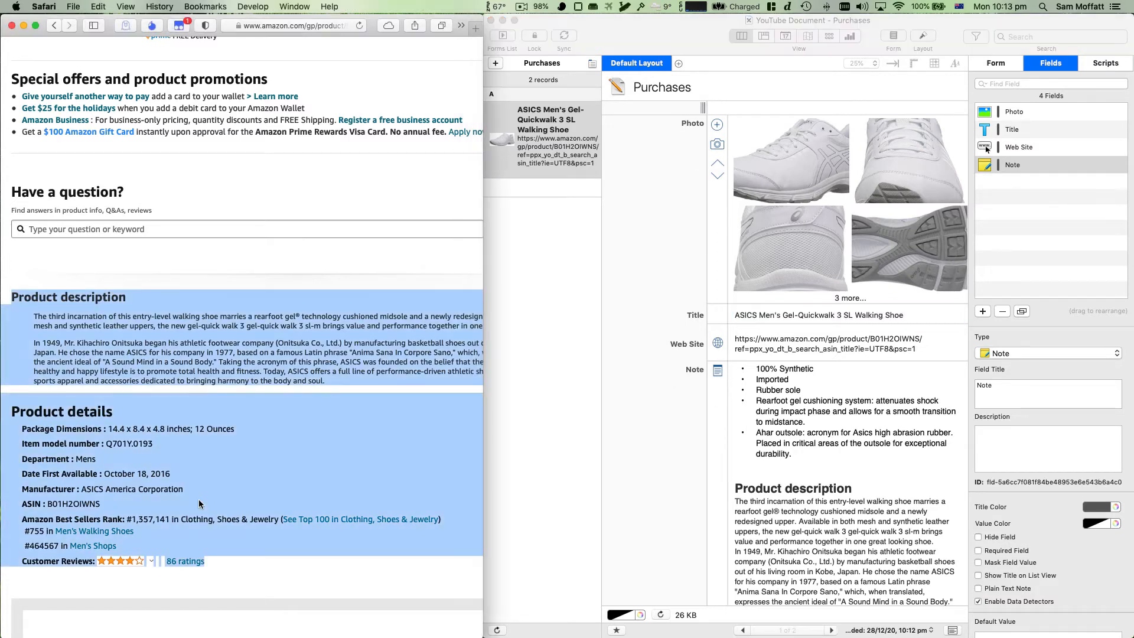
{"action": "scroll", "coordinate": [246, 463], "scroll_direction": "down", "scroll_amount": 5}
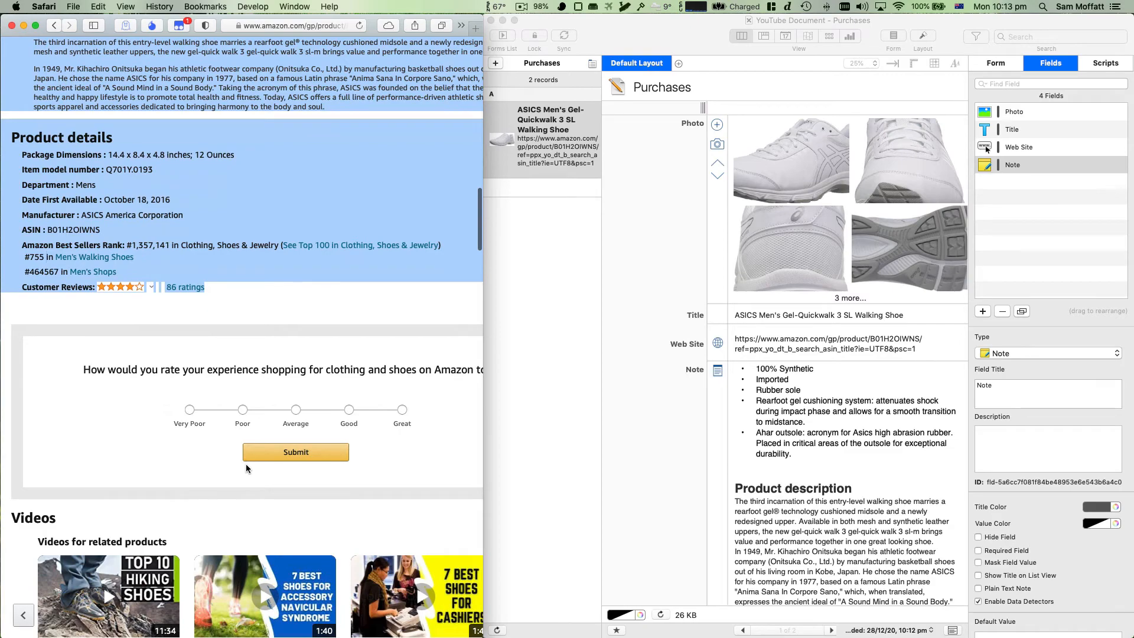
{"action": "scroll", "coordinate": [245, 468], "scroll_direction": "down", "scroll_amount": 10}
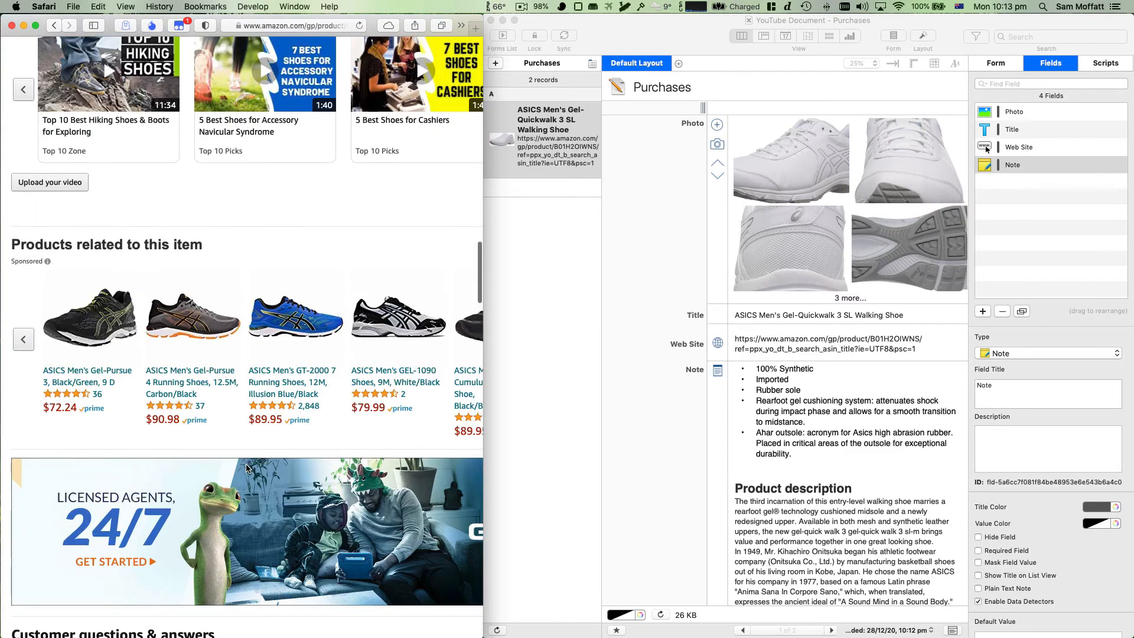
{"action": "scroll", "coordinate": [246, 468], "scroll_direction": "down", "scroll_amount": 15}
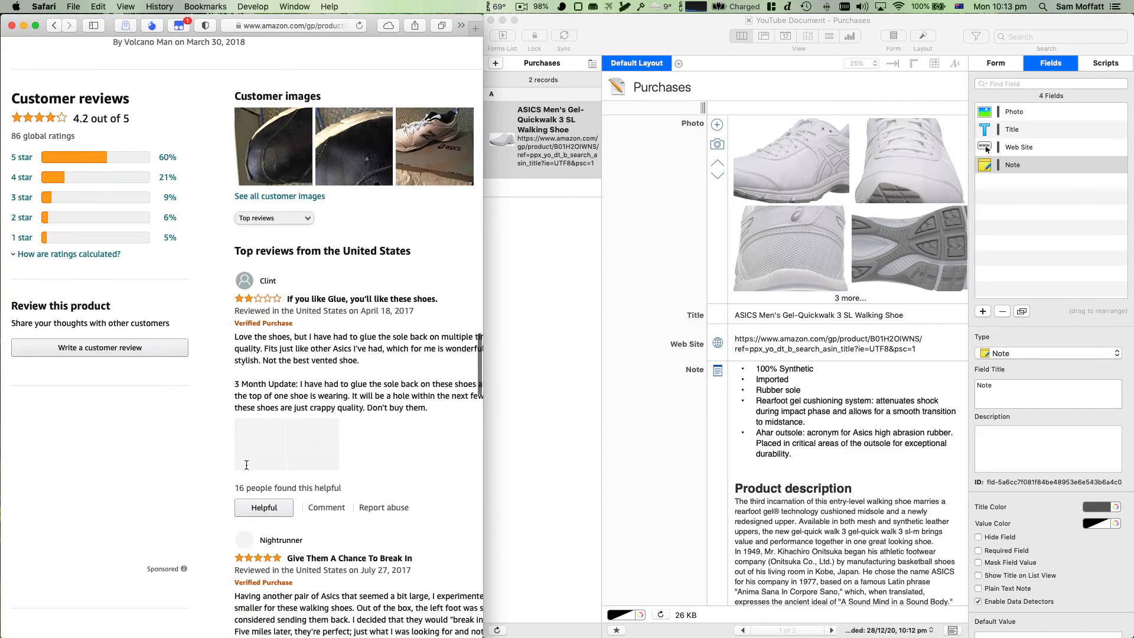
{"action": "scroll", "coordinate": [247, 465], "scroll_direction": "up", "scroll_amount": 2}
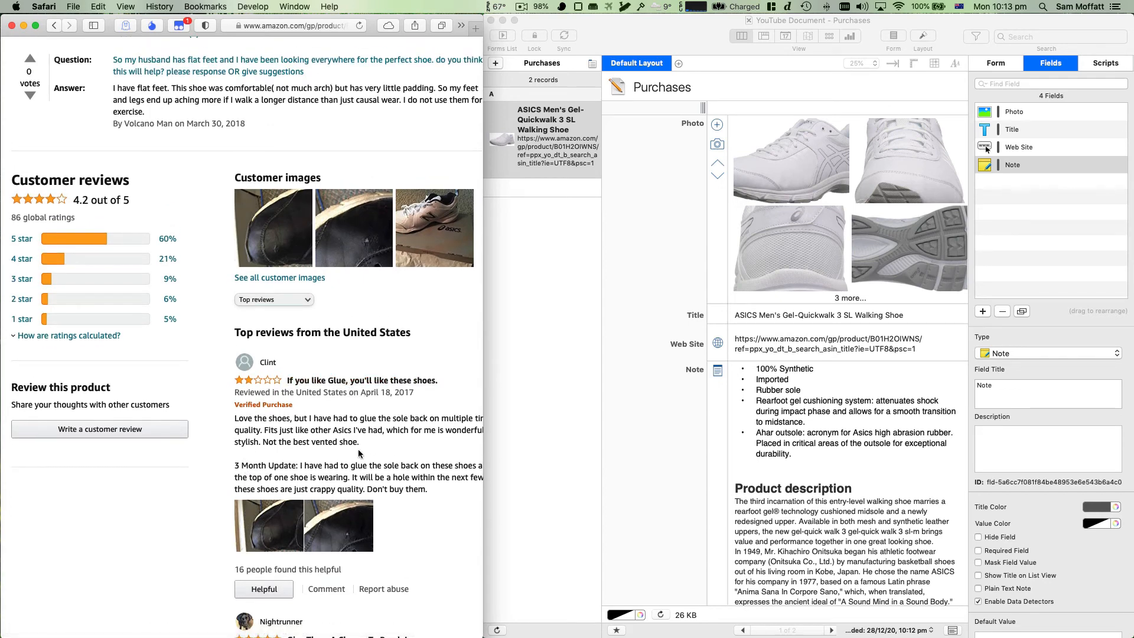
{"action": "scroll", "coordinate": [358, 454], "scroll_direction": "right", "scroll_amount": 4}
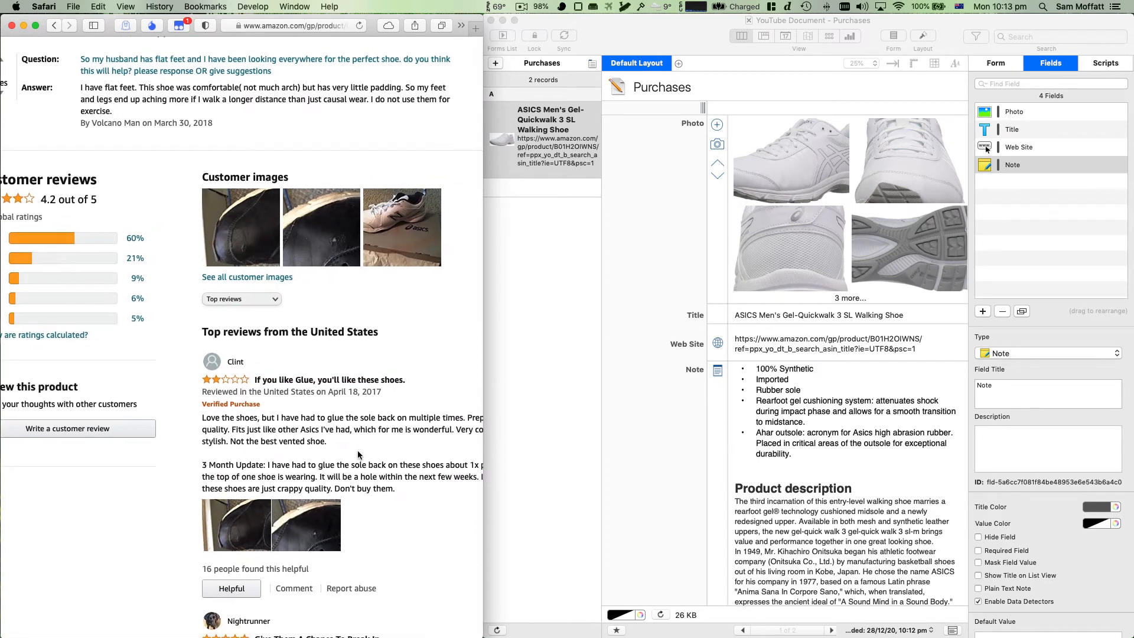
{"action": "scroll", "coordinate": [358, 454], "scroll_direction": "down", "scroll_amount": 4}
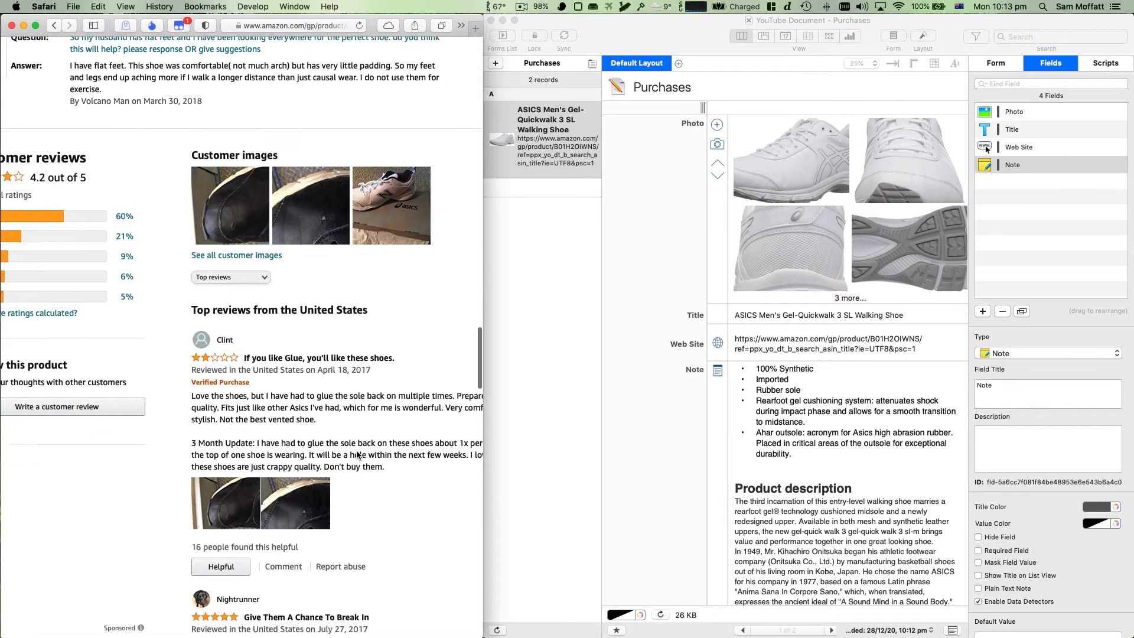
{"action": "scroll", "coordinate": [357, 450], "scroll_direction": "down", "scroll_amount": 10}
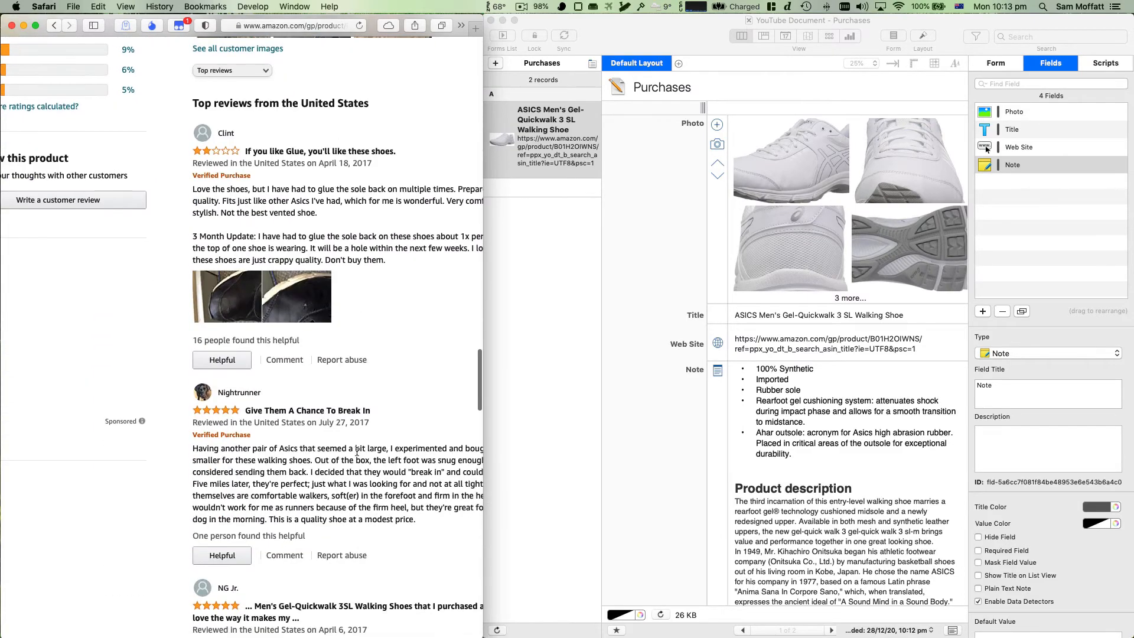
{"action": "scroll", "coordinate": [358, 455], "scroll_direction": "up", "scroll_amount": 20}
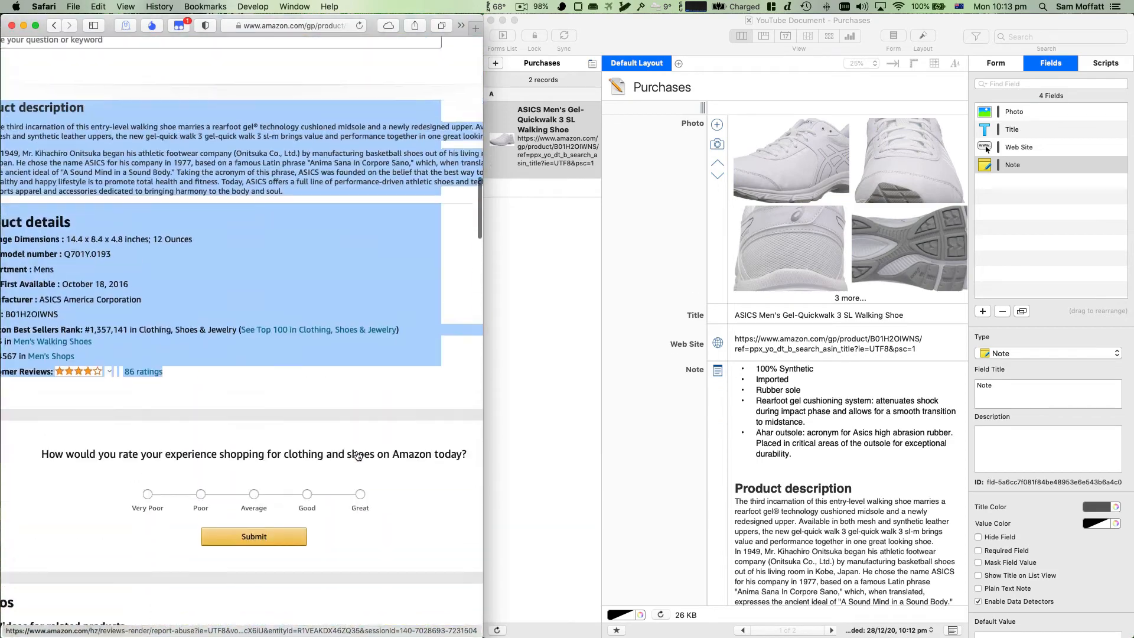
{"action": "scroll", "coordinate": [358, 456], "scroll_direction": "down", "scroll_amount": 1}
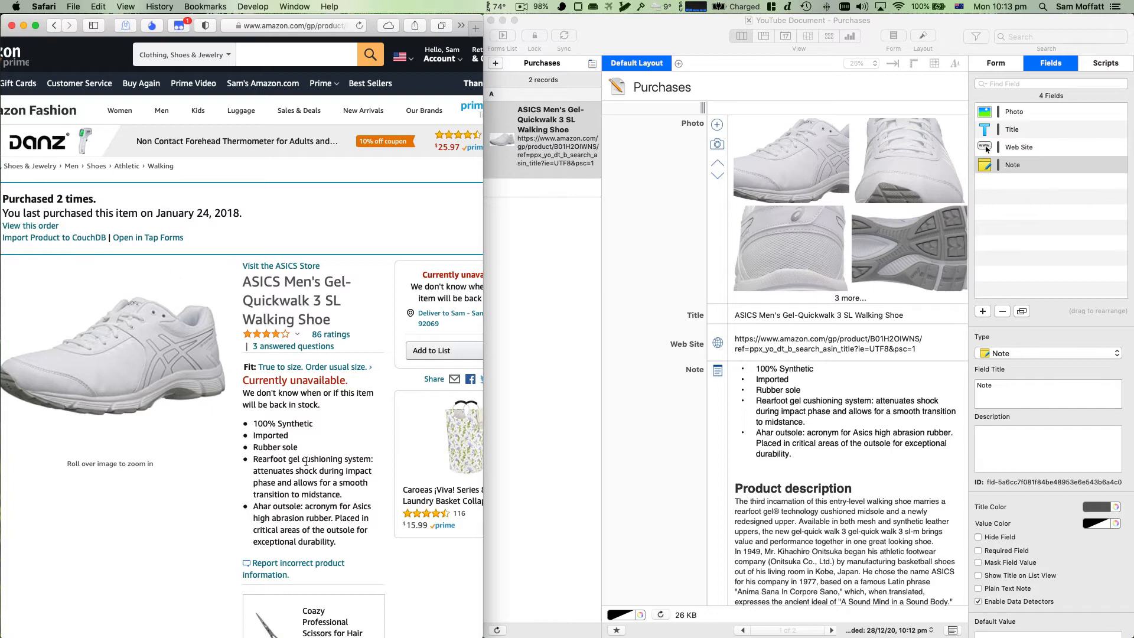
{"action": "left_click", "coordinate": [654, 449]}
{"action": "scroll", "coordinate": [654, 449], "scroll_direction": "down", "scroll_amount": 5}
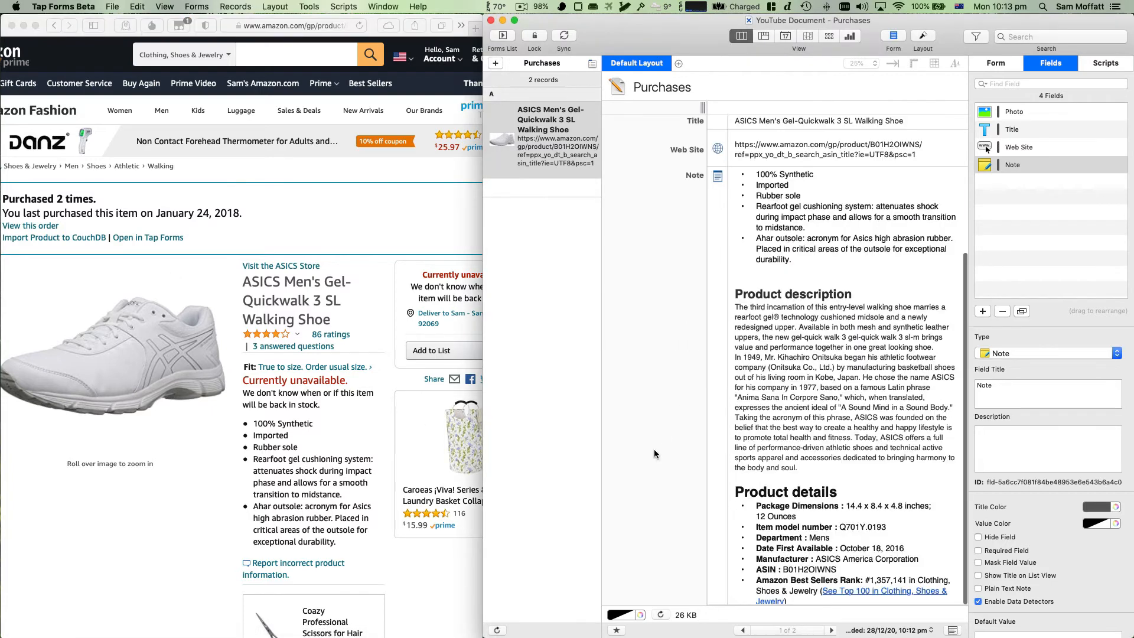
Add a Number field named Price to the Purchases form.
{"action": "scroll", "coordinate": [317, 447], "scroll_direction": "right", "scroll_amount": 3}
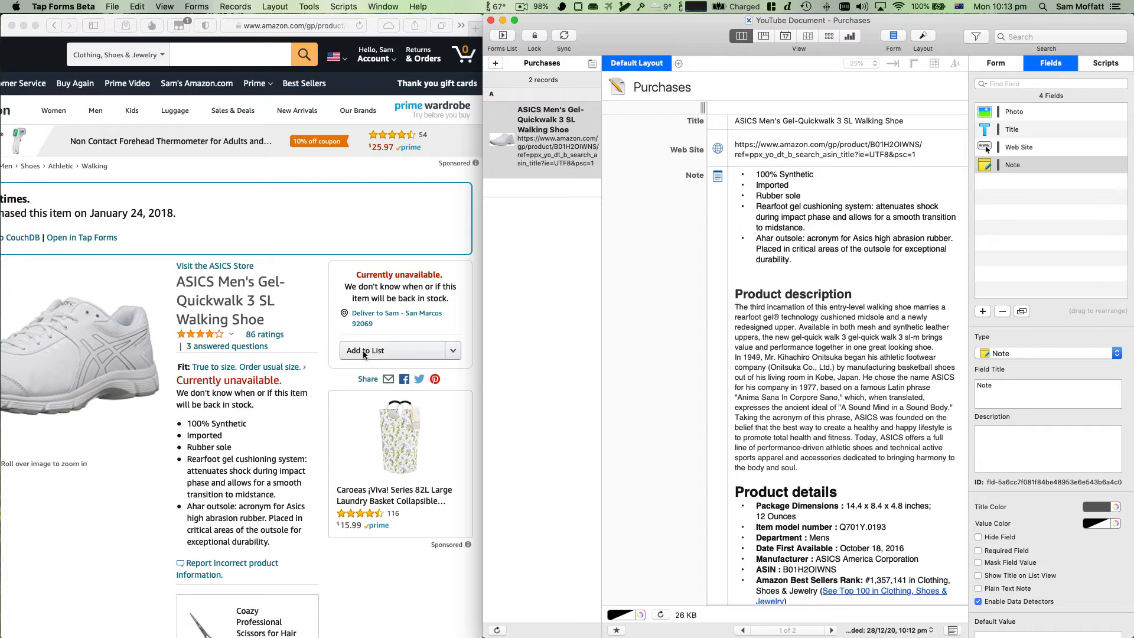
{"action": "left_click", "coordinate": [983, 312]}
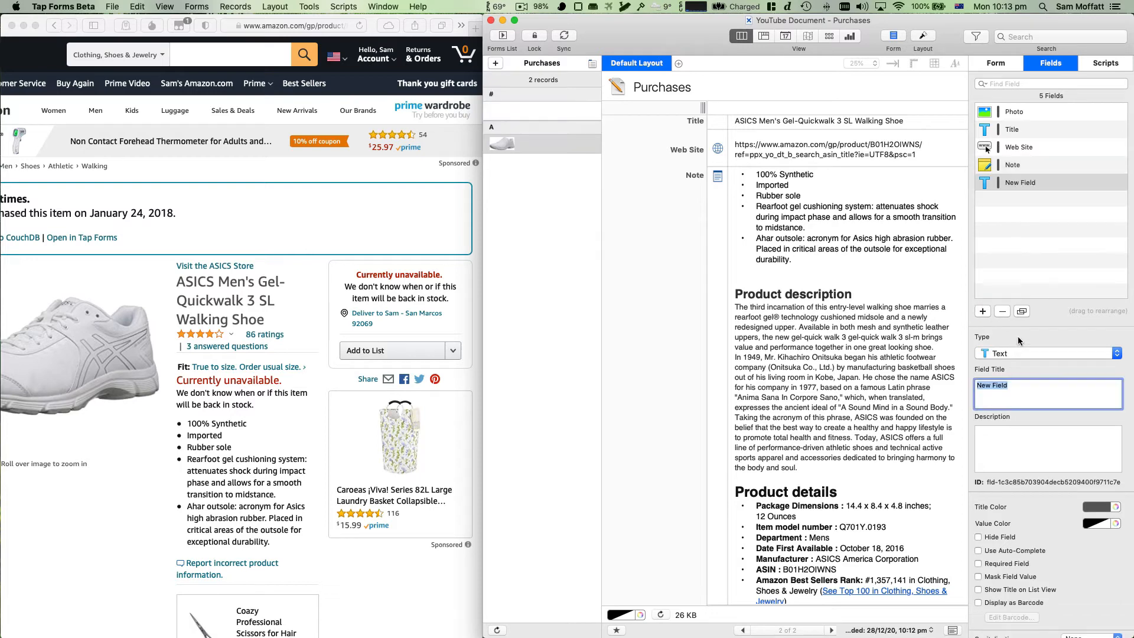
{"action": "left_click", "coordinate": [1026, 353]}
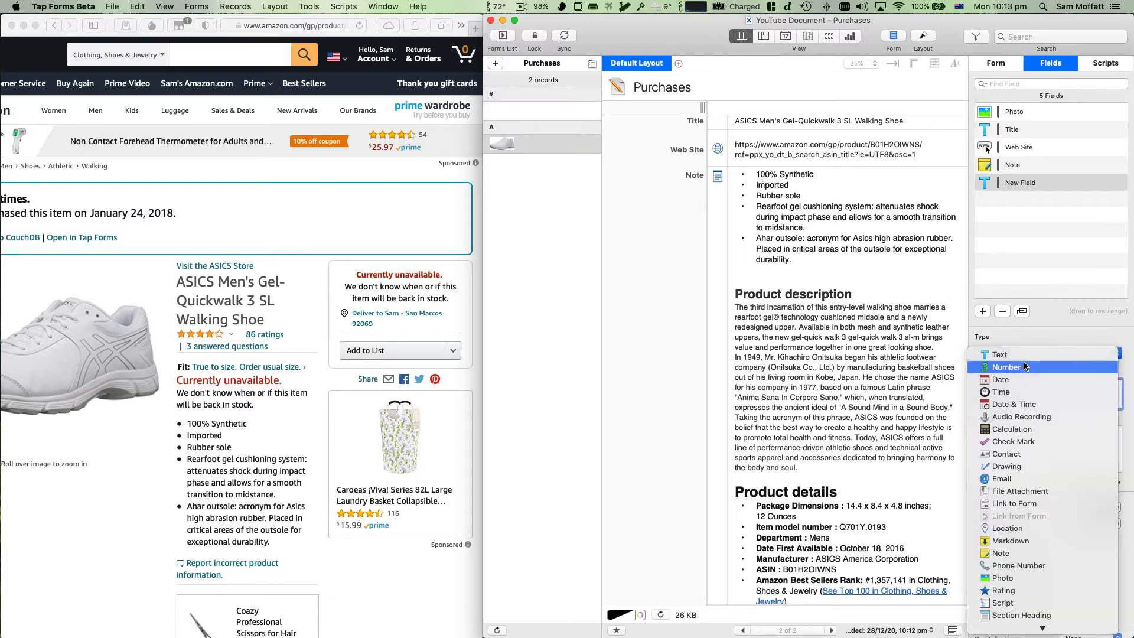
{"action": "left_click", "coordinate": [1024, 362]}
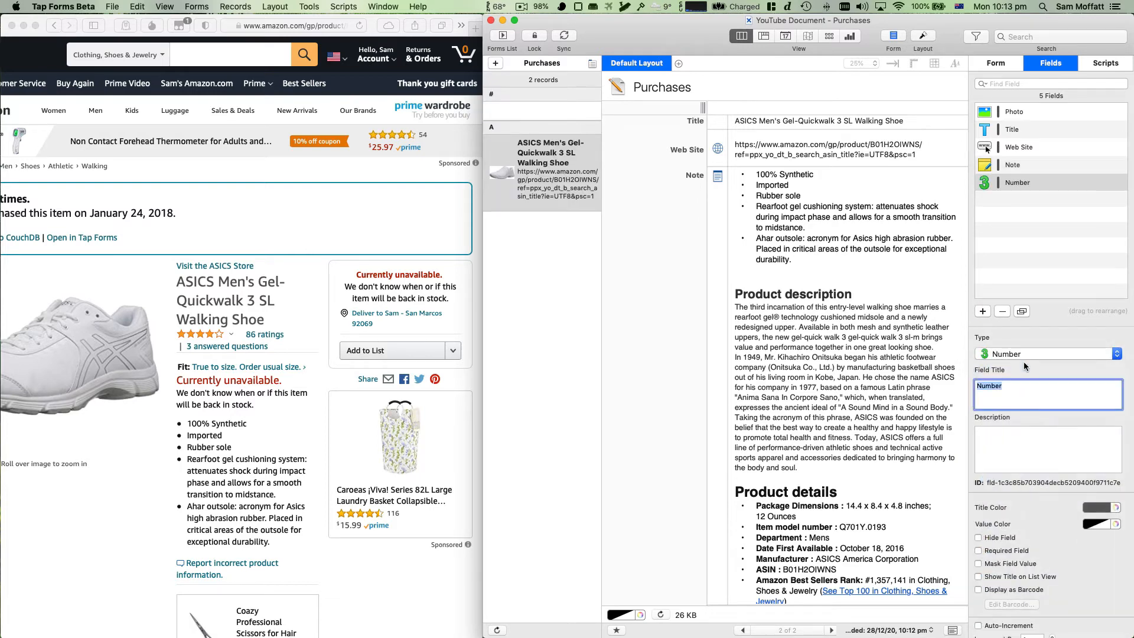
{"action": "key", "text": "Return"}
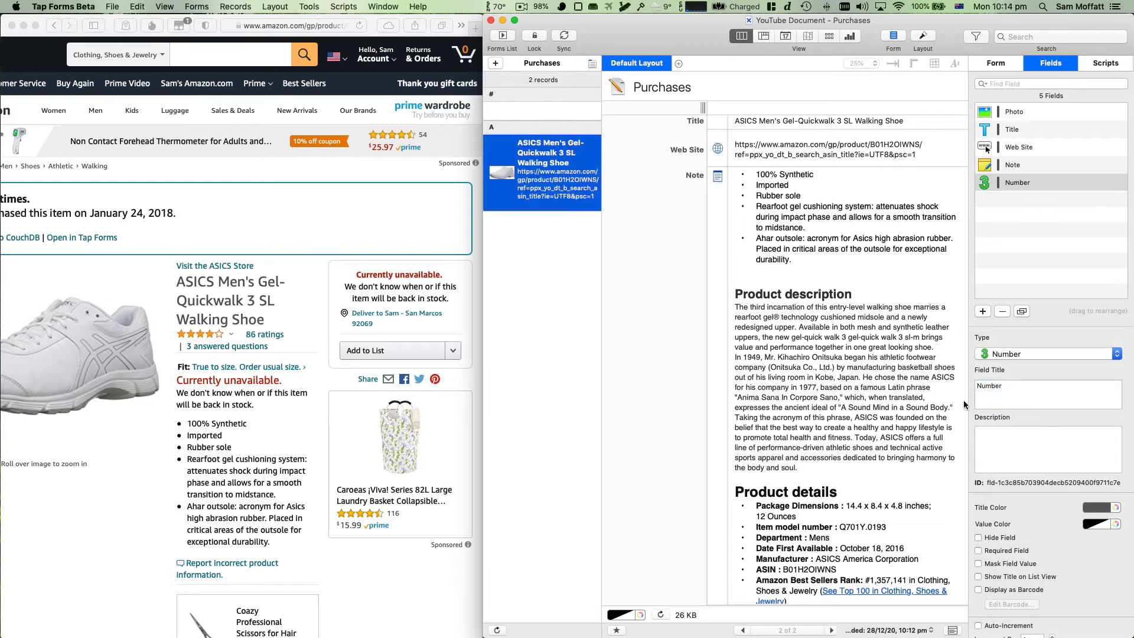
{"action": "left_click", "coordinate": [1020, 395]}
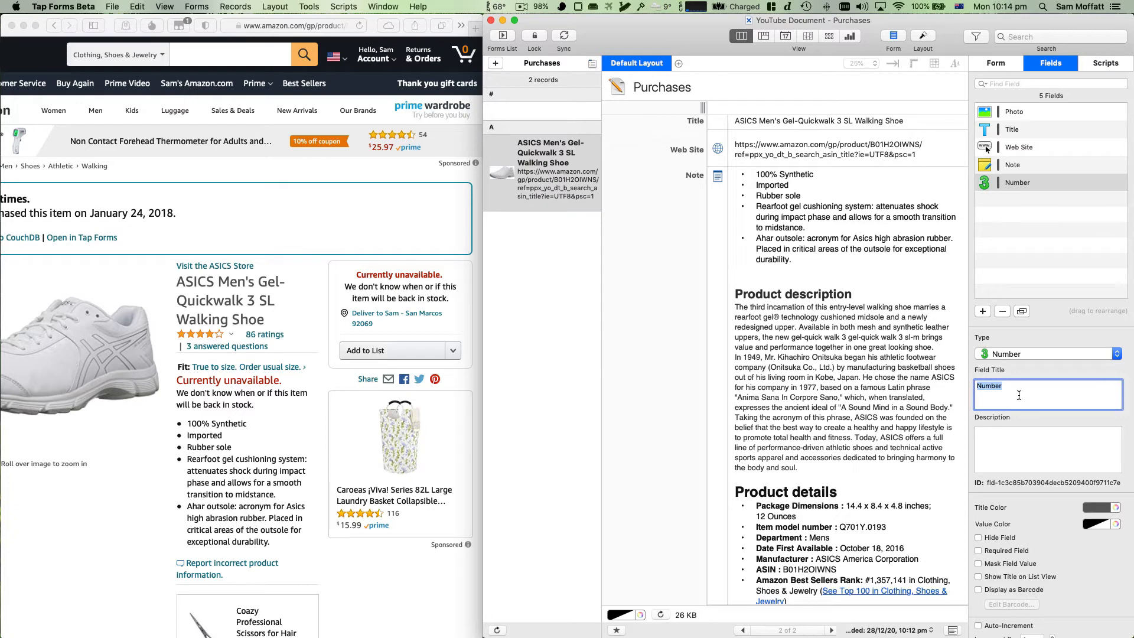
{"action": "type", "text": "Price"}
{"action": "key", "text": "Return"}
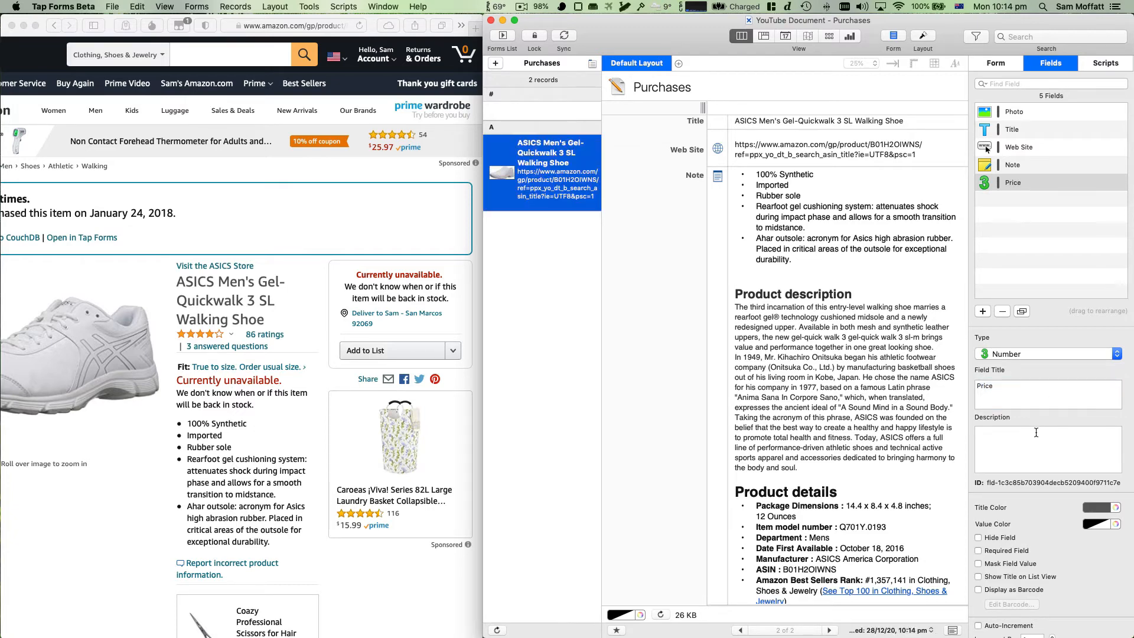
Format the Price field as Currency Style in US Dollar with 2 decimal places.
{"action": "scroll", "coordinate": [1032, 417], "scroll_direction": "down", "scroll_amount": 6}
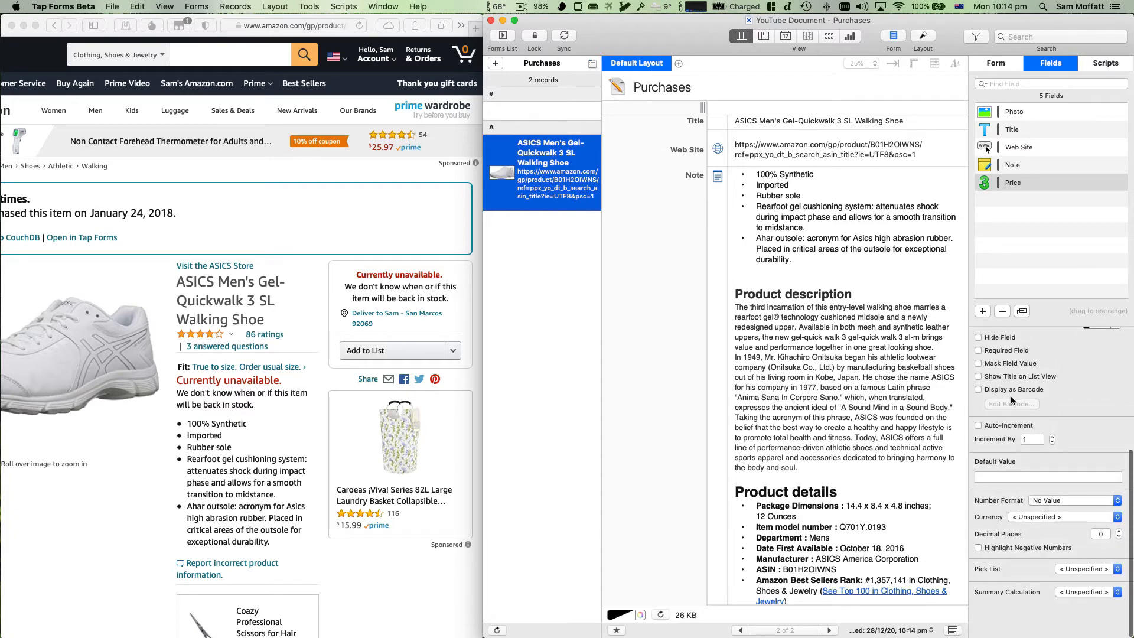
{"action": "left_click", "coordinate": [1055, 501]}
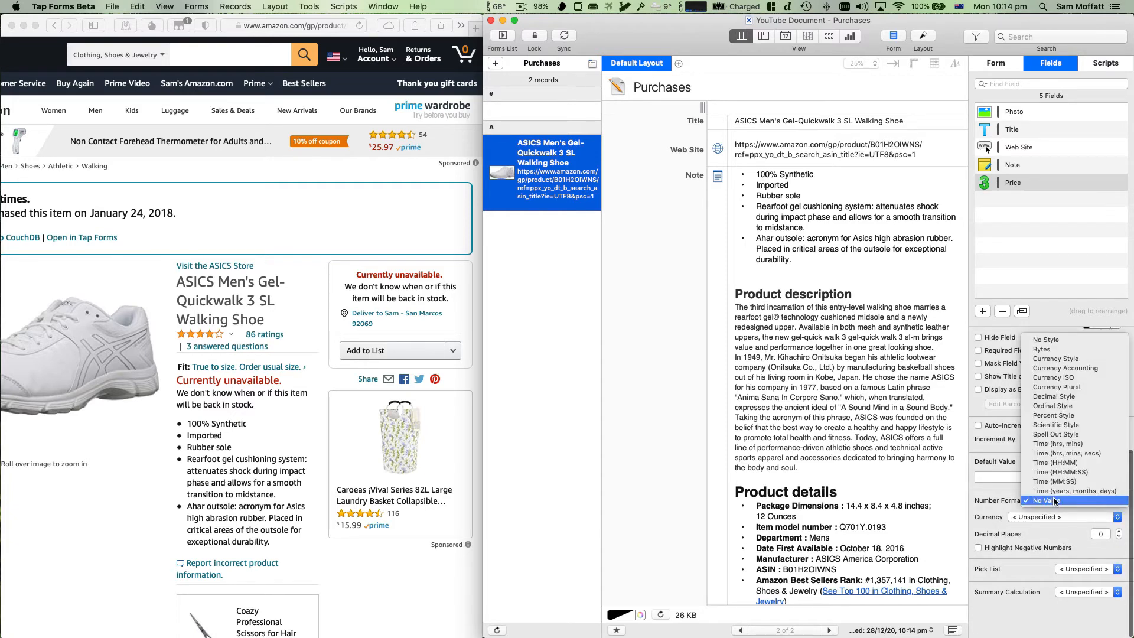
{"action": "left_click", "coordinate": [1056, 360]}
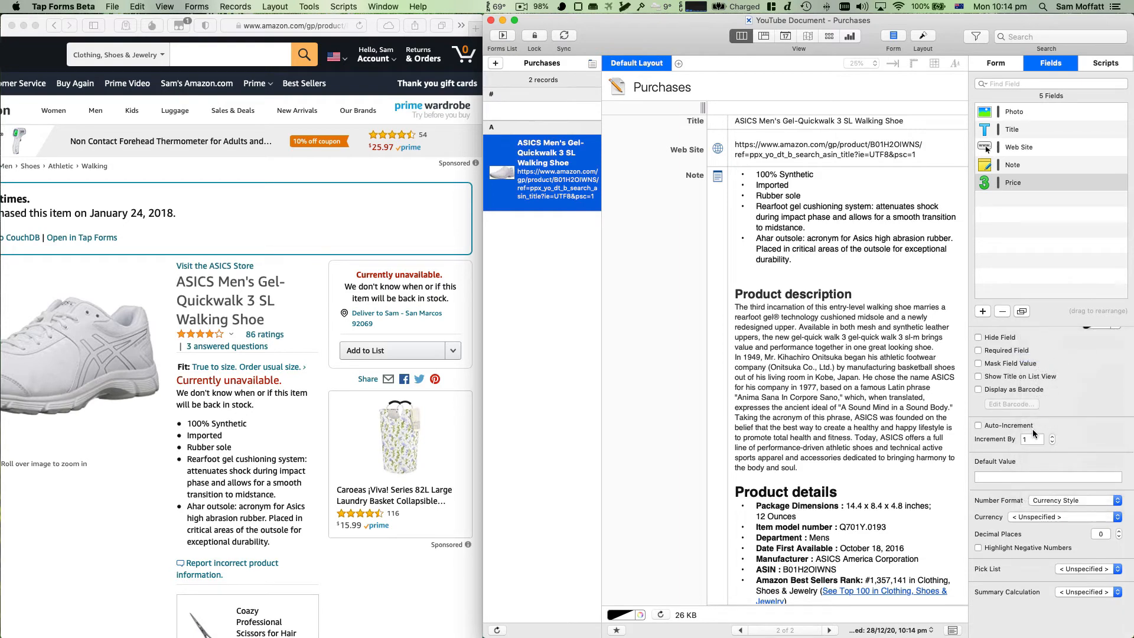
{"action": "left_click", "coordinate": [1035, 518]}
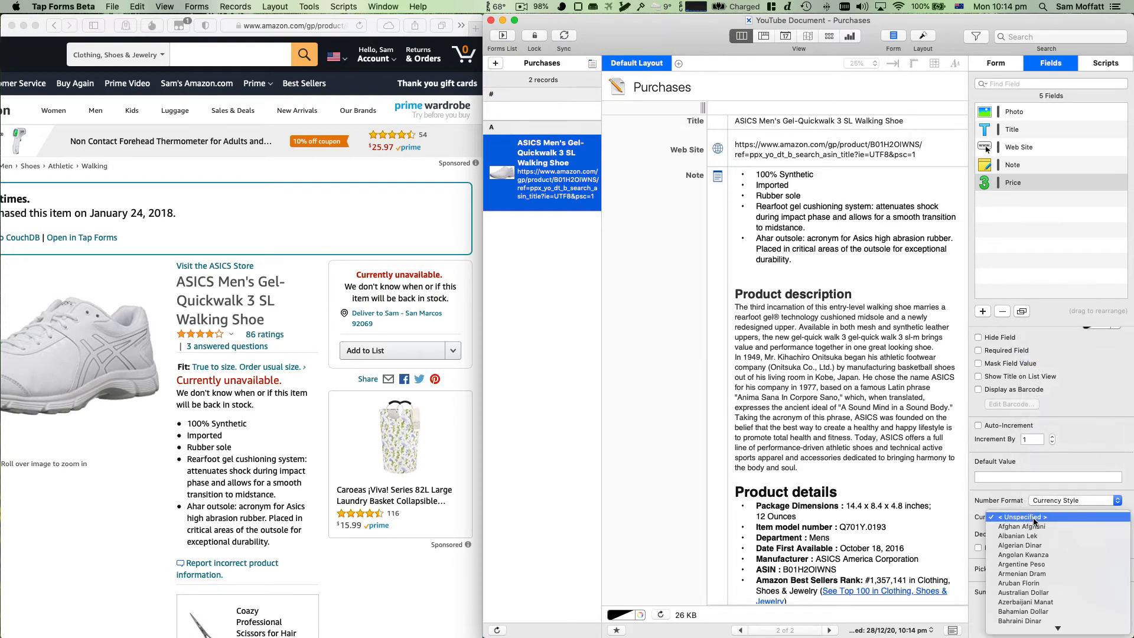
{"action": "type", "text": "us"}
{"action": "key", "text": "Return"}
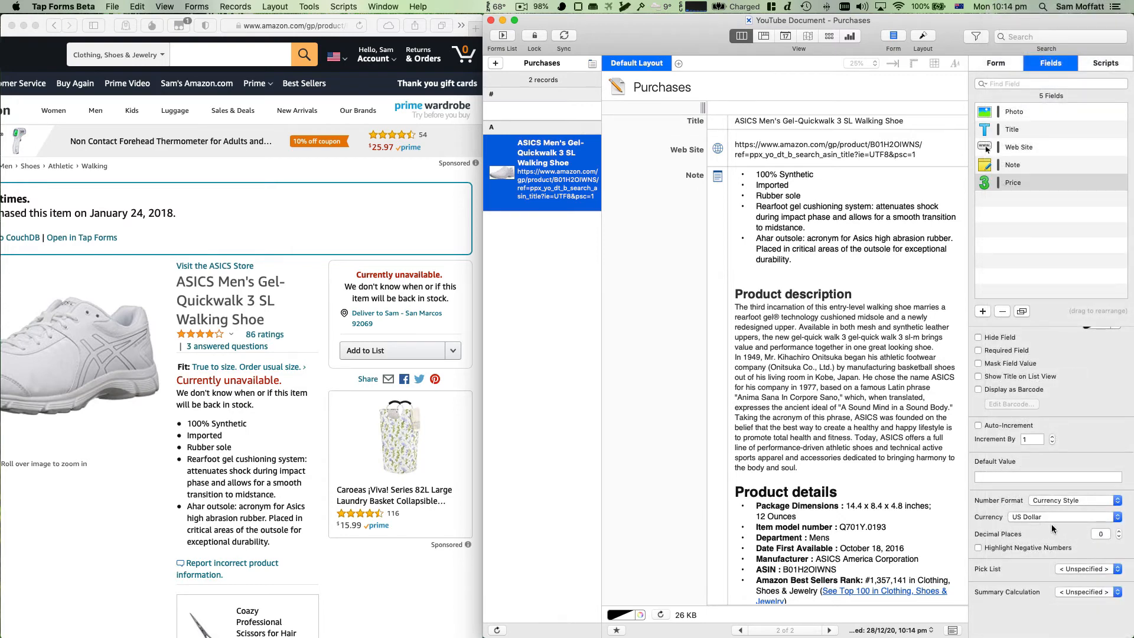
{"action": "left_click", "coordinate": [1117, 531]}
{"action": "scroll", "coordinate": [995, 601], "scroll_direction": "up", "scroll_amount": 3}
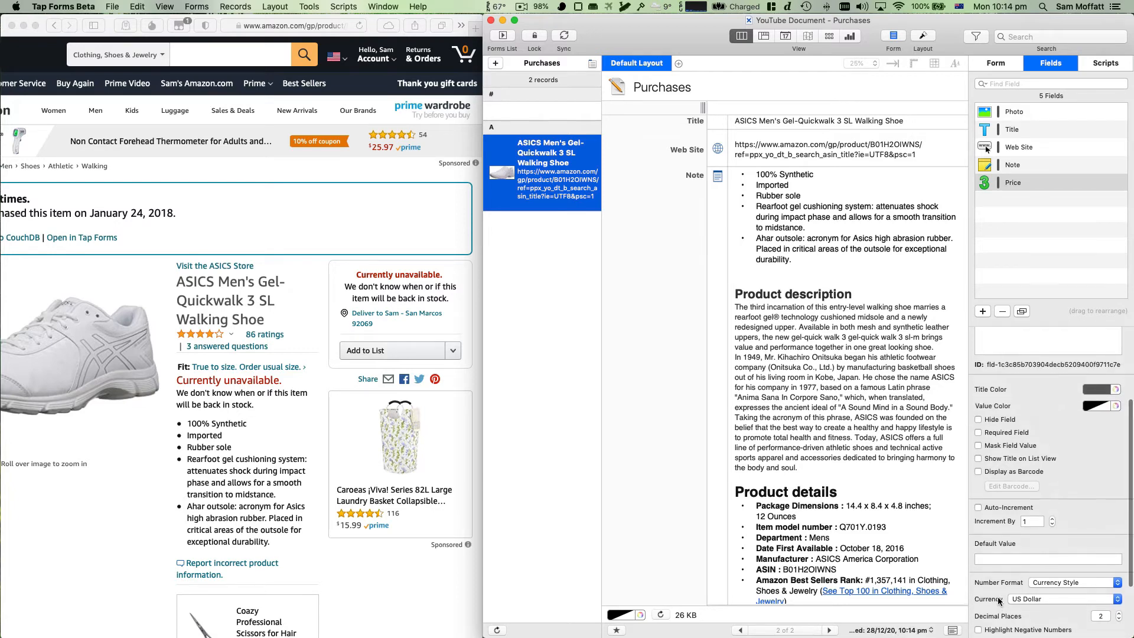
{"action": "scroll", "coordinate": [998, 600], "scroll_direction": "up", "scroll_amount": 4}
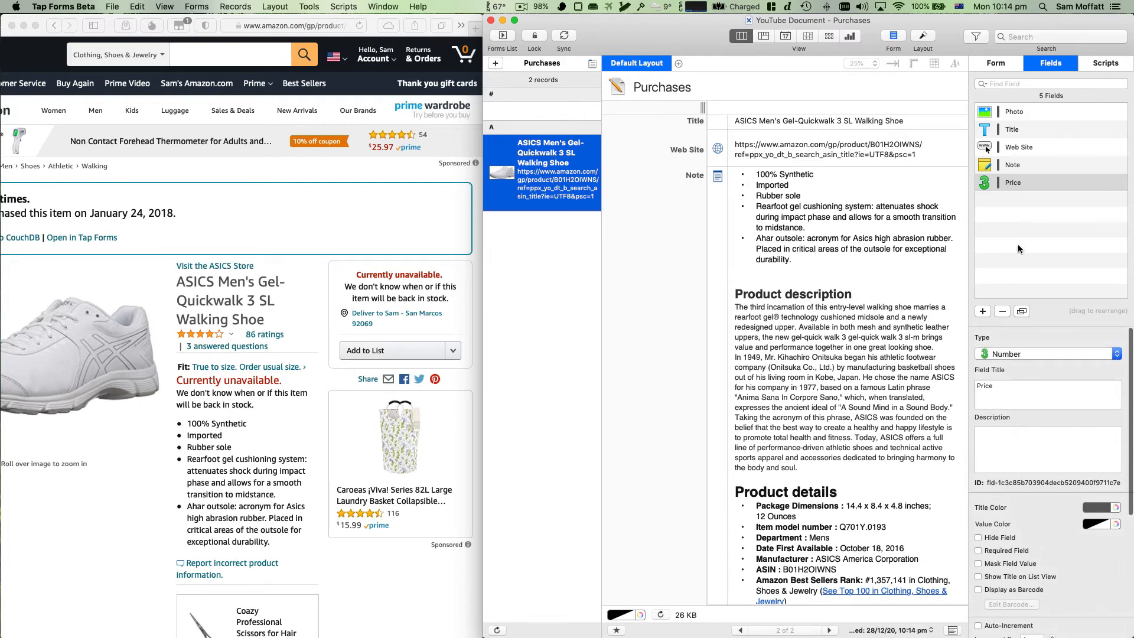
Add a Date field named Purchase Date below the Price field.
{"action": "left_click", "coordinate": [994, 247]}
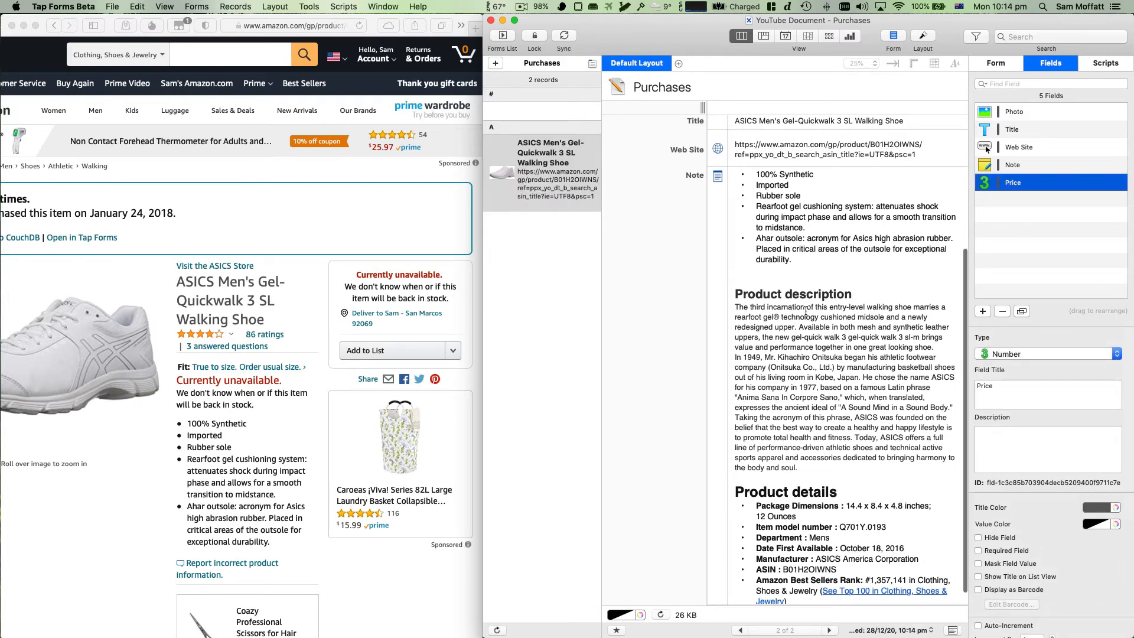
{"action": "scroll", "coordinate": [827, 299], "scroll_direction": "down", "scroll_amount": 2}
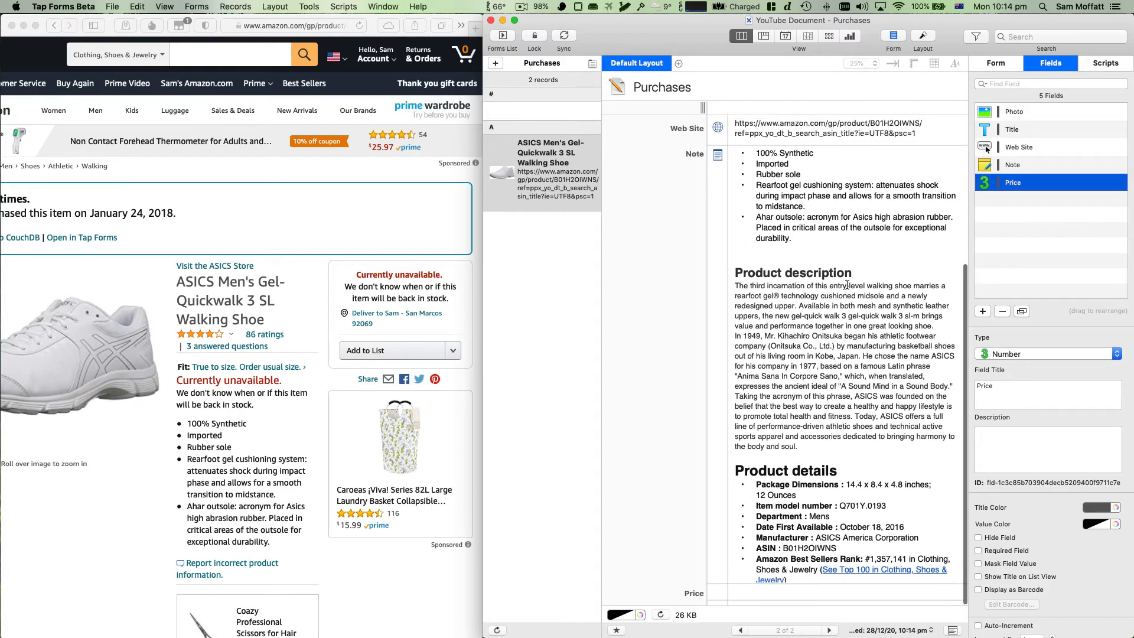
{"action": "scroll", "coordinate": [847, 284], "scroll_direction": "up", "scroll_amount": 3}
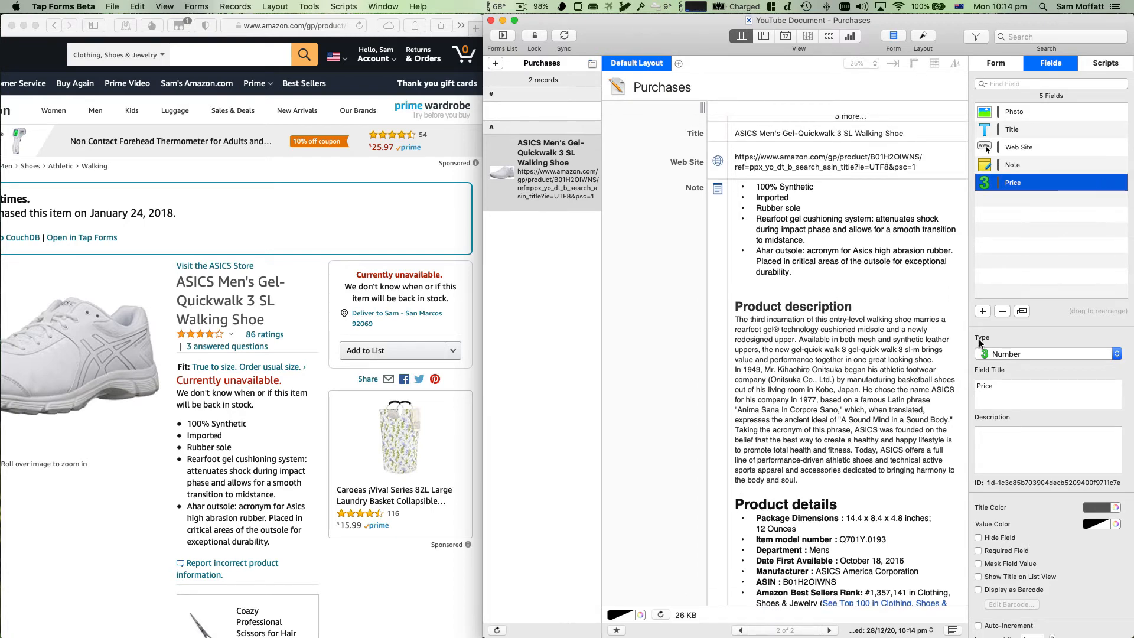
{"action": "left_click", "coordinate": [983, 312]}
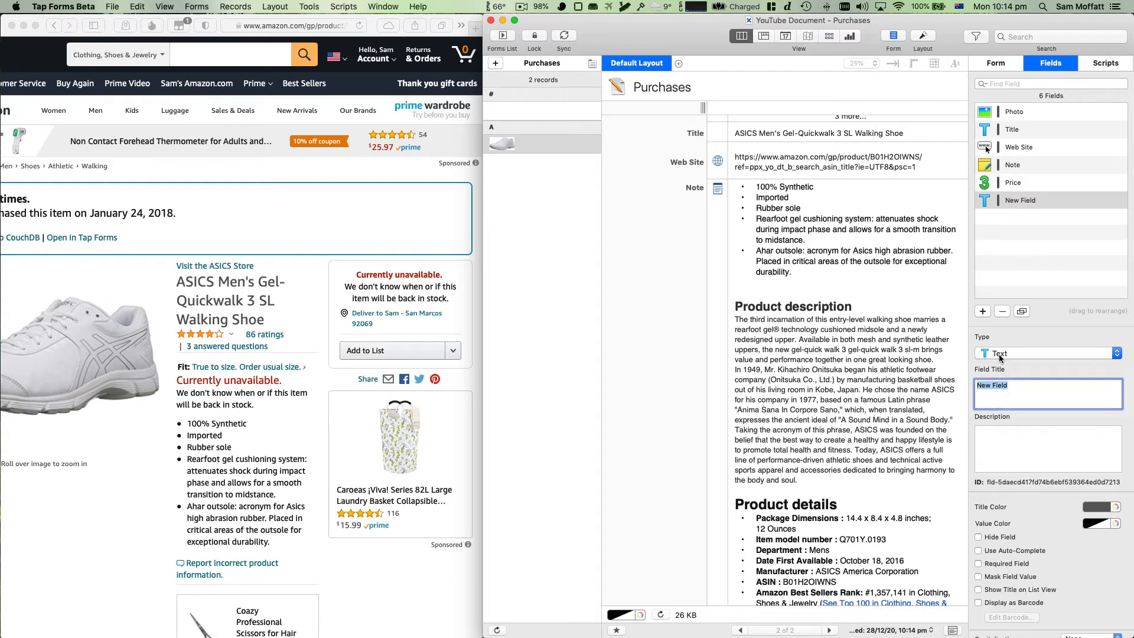
{"action": "left_click", "coordinate": [998, 354]}
{"action": "left_click", "coordinate": [1004, 381]}
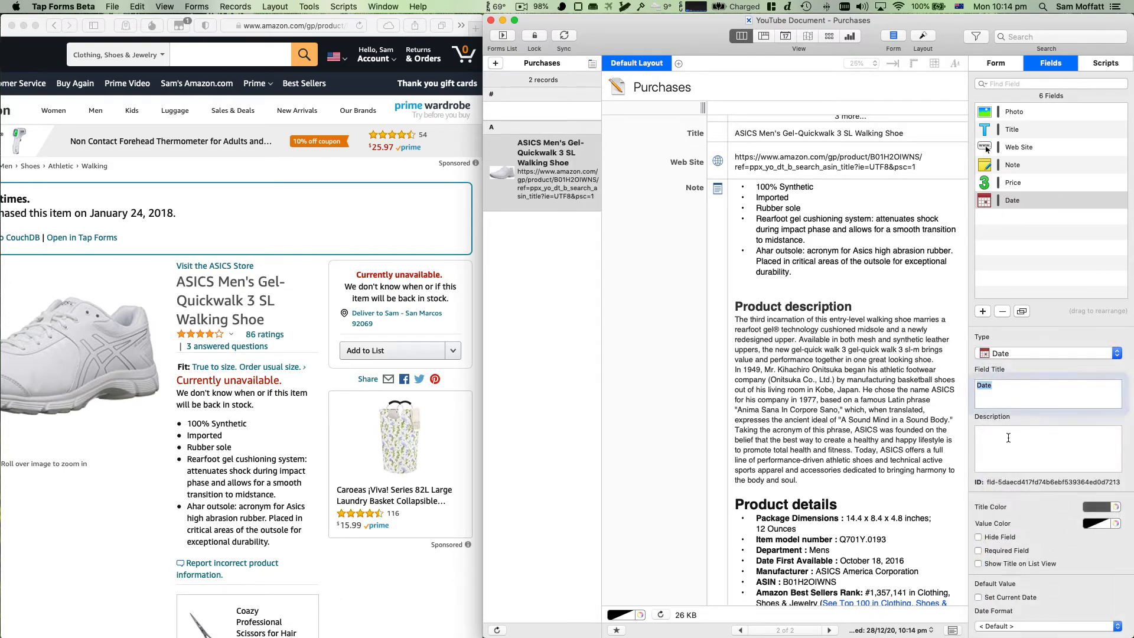
{"action": "type", "text": "Pur"}
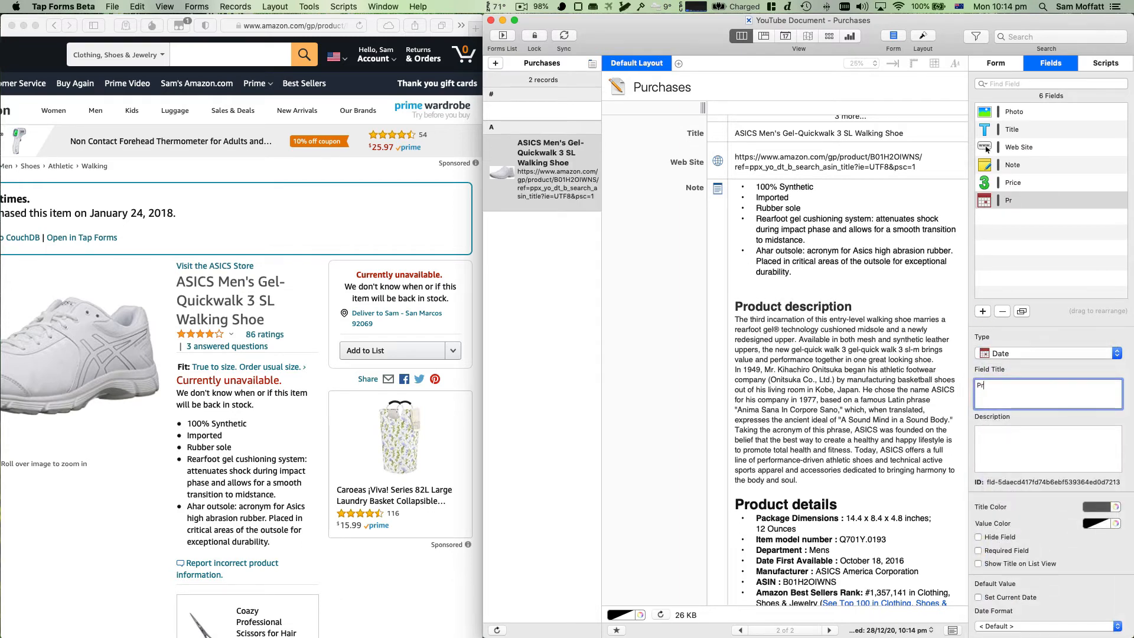
{"action": "type", "text": "chase Date"}
{"action": "key", "text": "Return"}
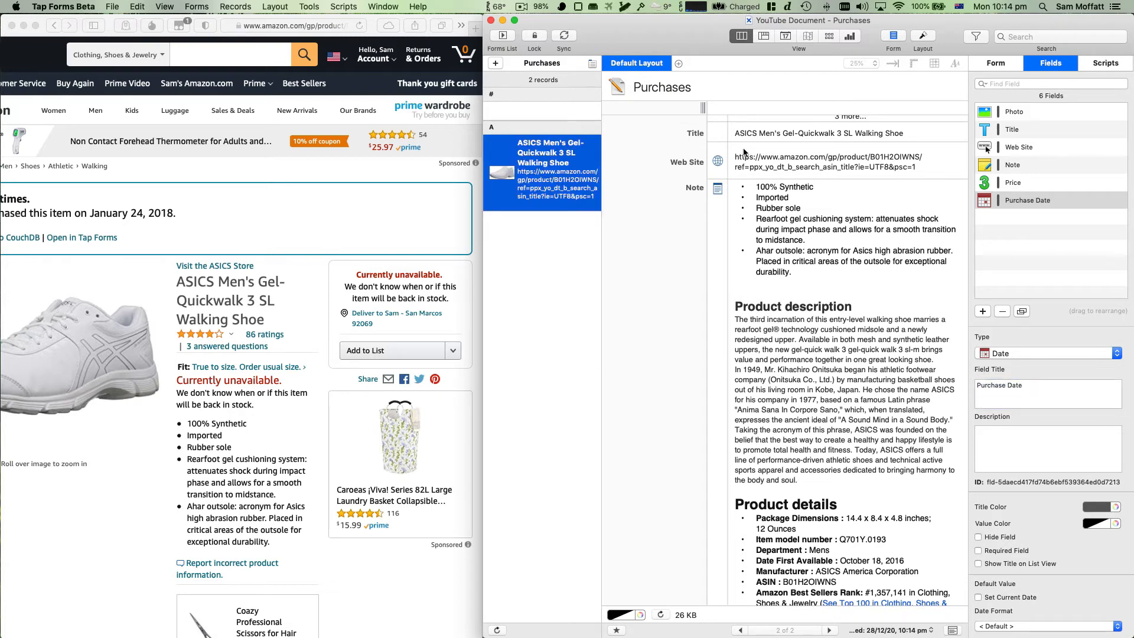
Reorder the Note field below Purchase Date and set the ASICS shoe record's purchase date to 24 Jan 2018.
{"action": "left_click_drag", "start_coordinate": [1028, 165], "coordinate": [1030, 215]}
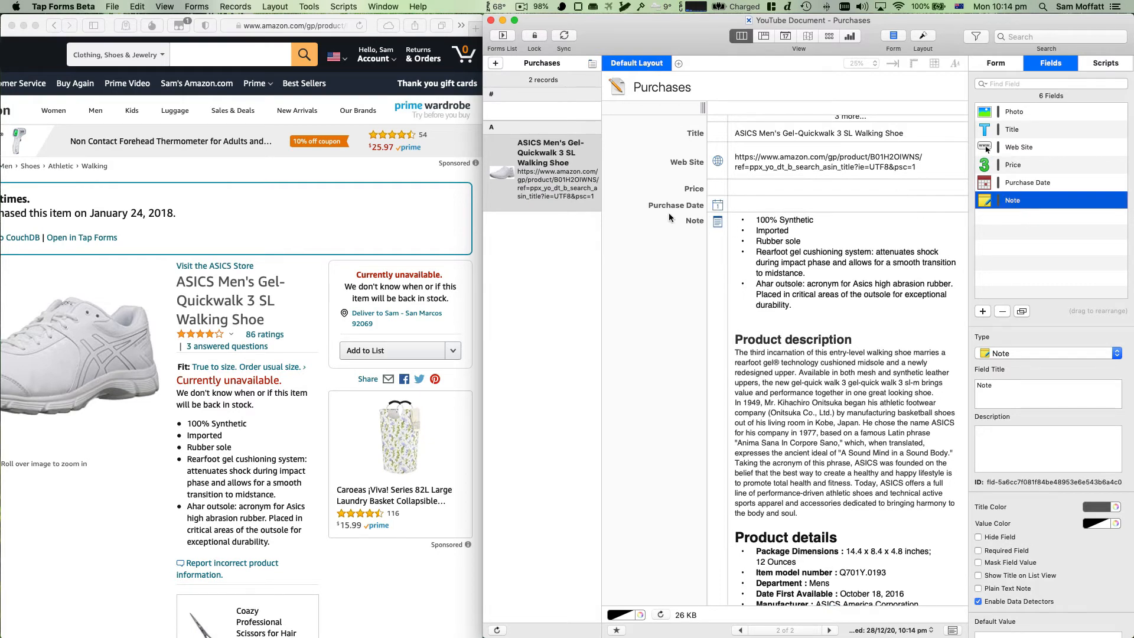
{"action": "left_click", "coordinate": [746, 207]}
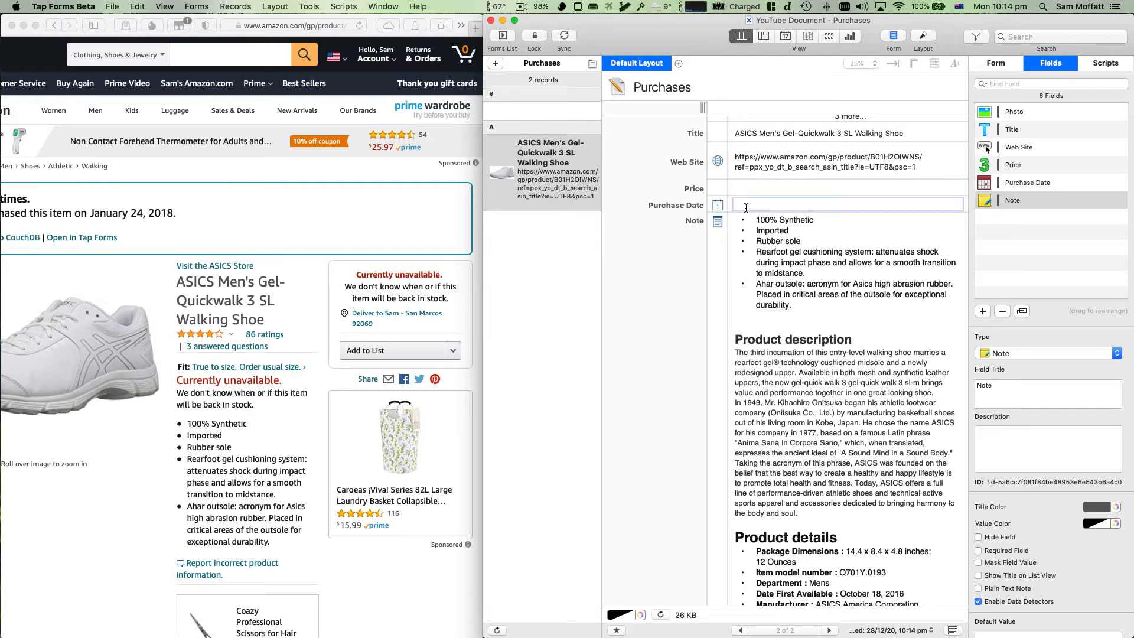
{"action": "type", "text": "jan 24 2"}
{"action": "type", "text": "018"}
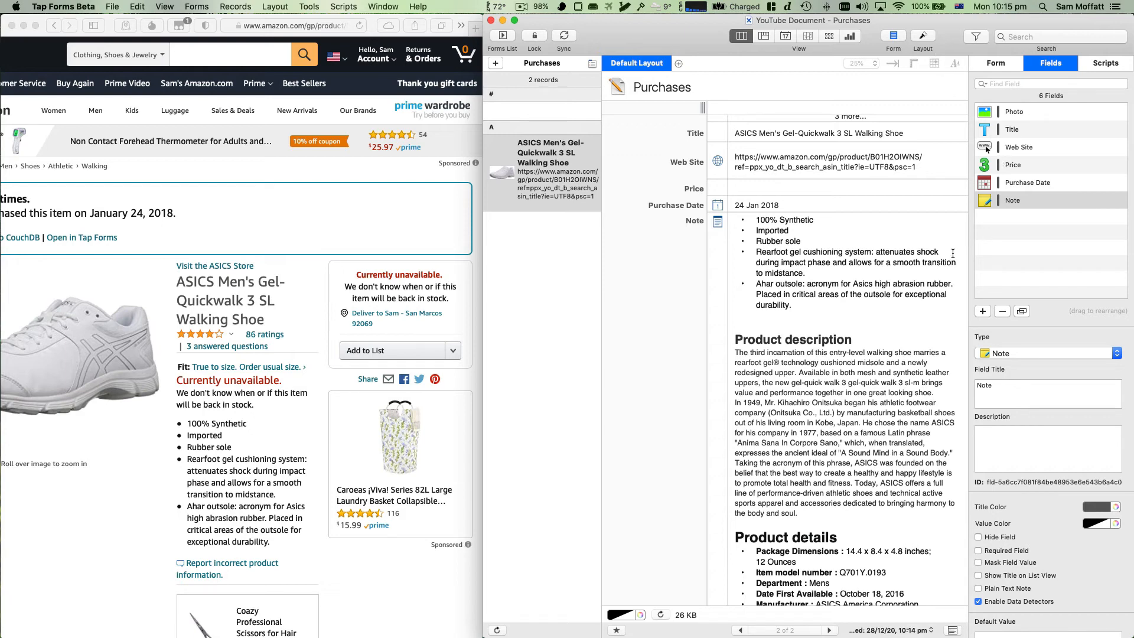
Add two Text fields named Carrier and Shippng Number between Purchase Date and Note.
{"action": "scroll", "coordinate": [1040, 449], "scroll_direction": "down", "scroll_amount": 3}
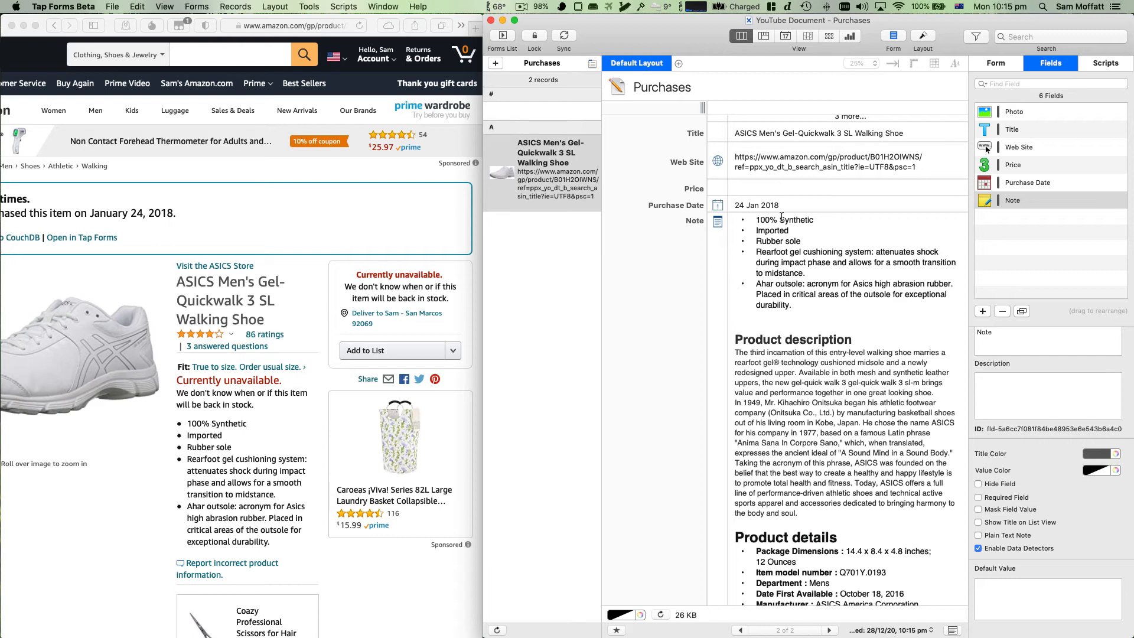
{"action": "left_click", "coordinate": [985, 312]}
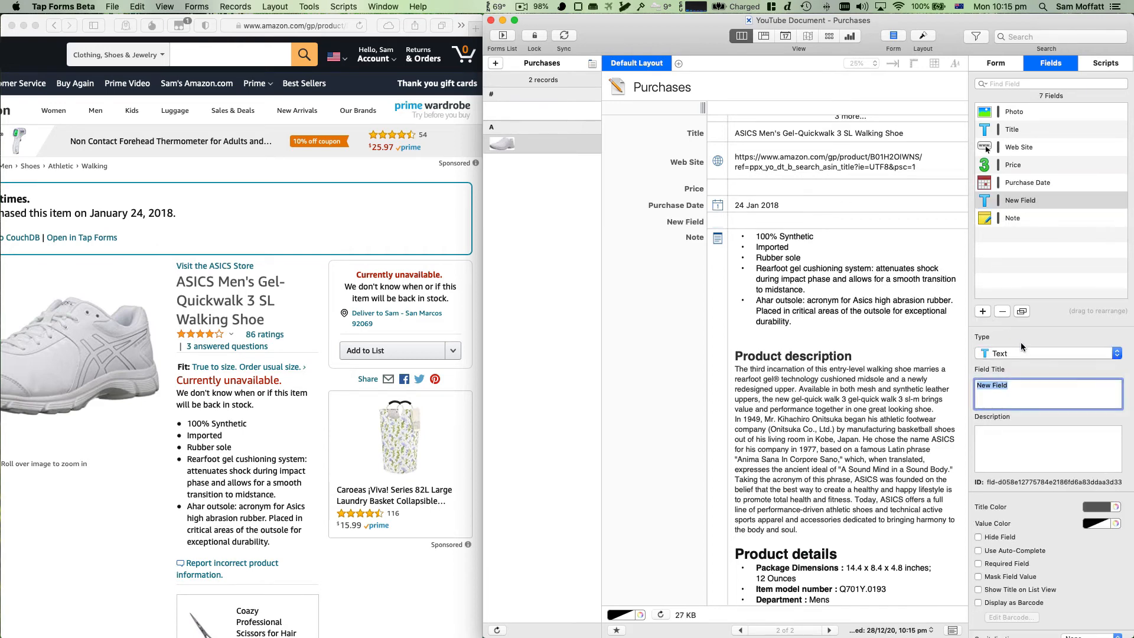
{"action": "type", "text": "Carrier"}
{"action": "key", "text": "Return"}
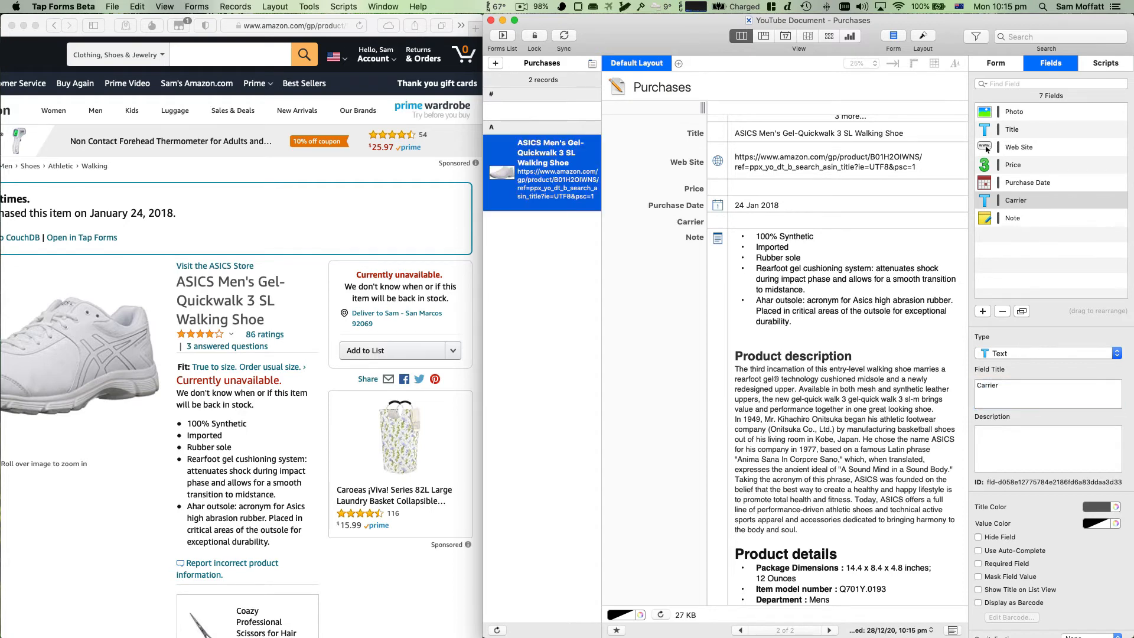
{"action": "left_click", "coordinate": [977, 313]}
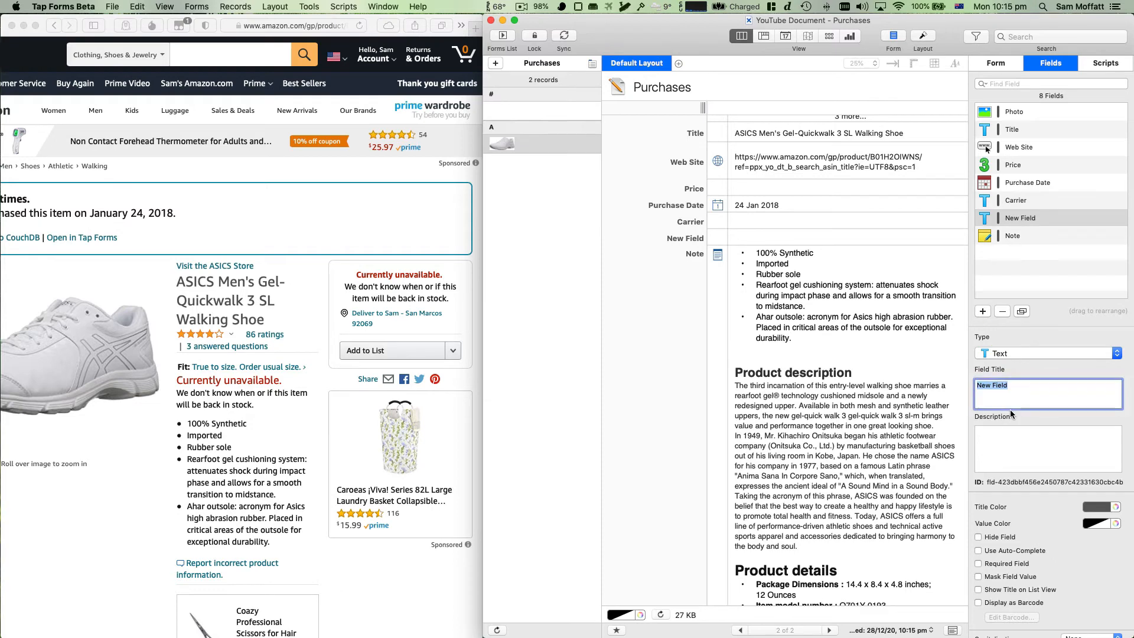
{"action": "type", "text": "Shippng Number"}
{"action": "key", "text": "Return"}
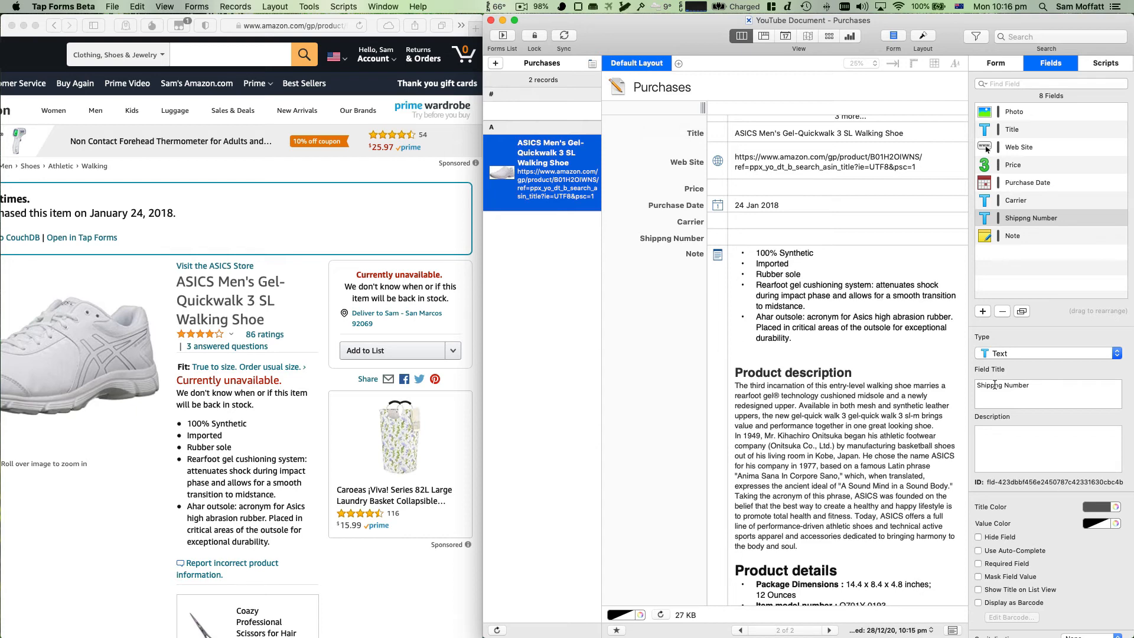
Add a Text field named State directly below the Title field.
{"action": "left_click", "coordinate": [1017, 134]}
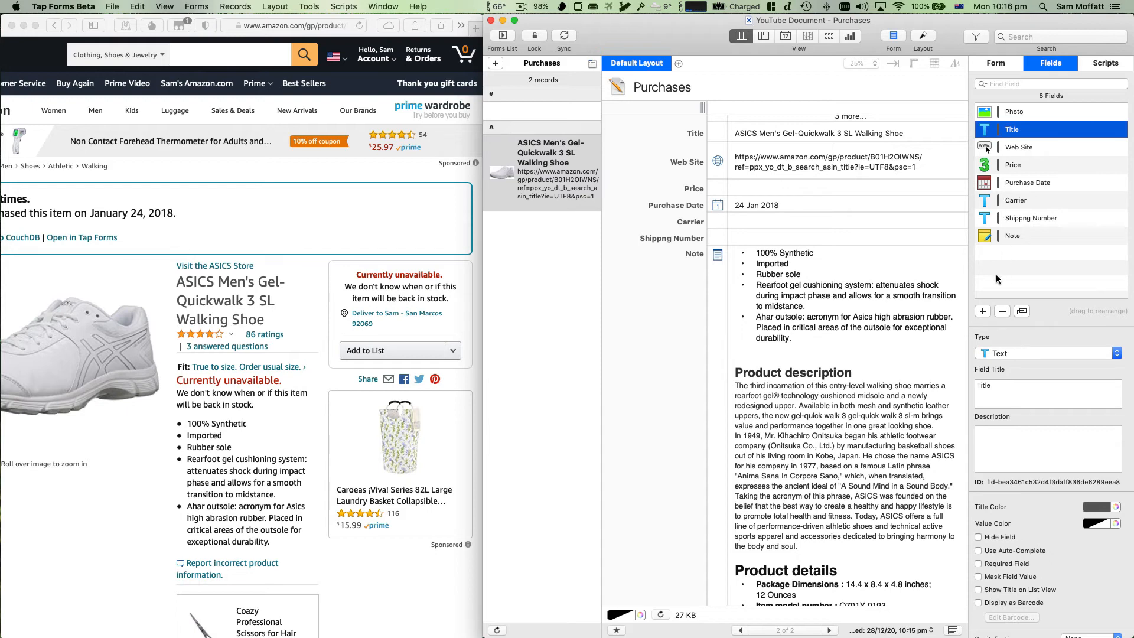
{"action": "left_click", "coordinate": [983, 311]}
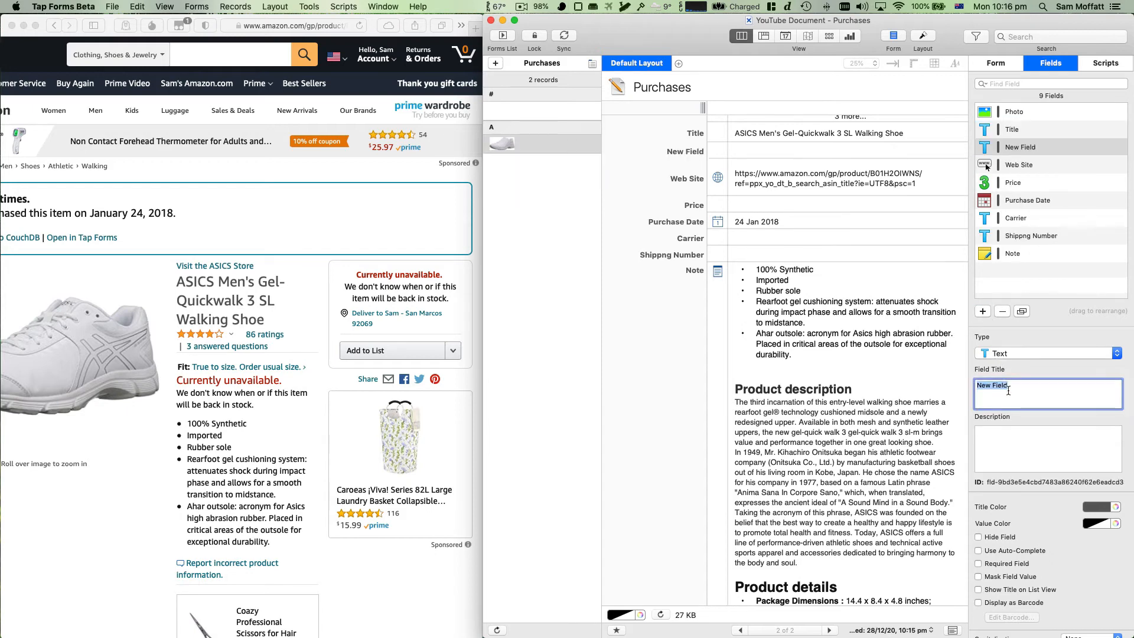
{"action": "type", "text": "State"}
{"action": "key", "text": "Return"}
Create a new pick list named State in the document preferences.
{"action": "key", "text": "super+comma"}
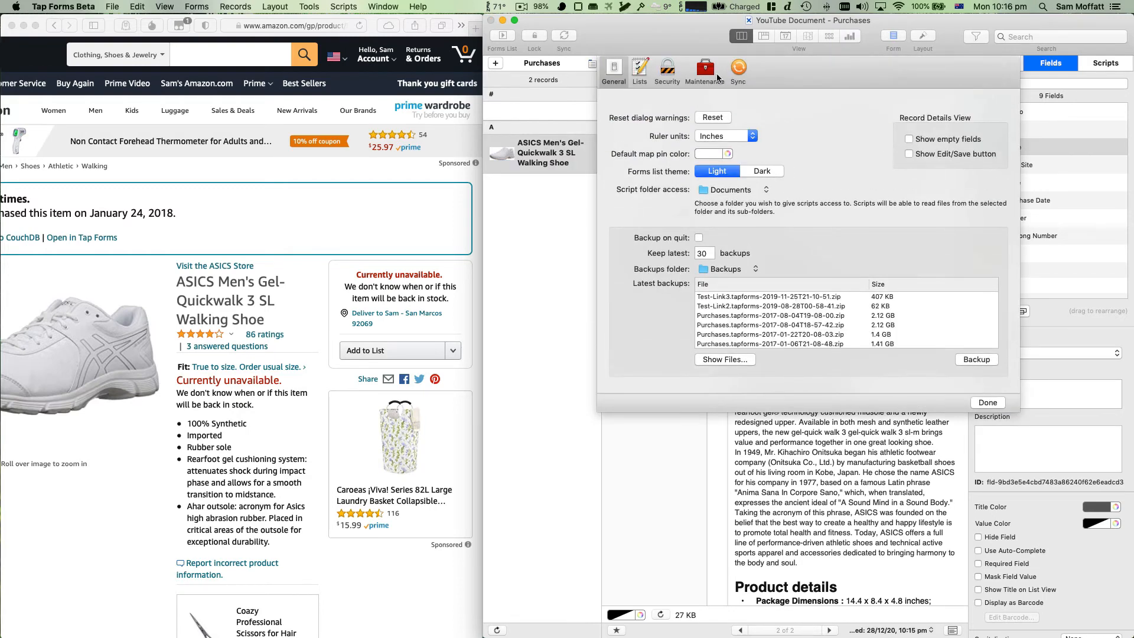
{"action": "left_click", "coordinate": [640, 72]}
{"action": "left_click", "coordinate": [636, 171]}
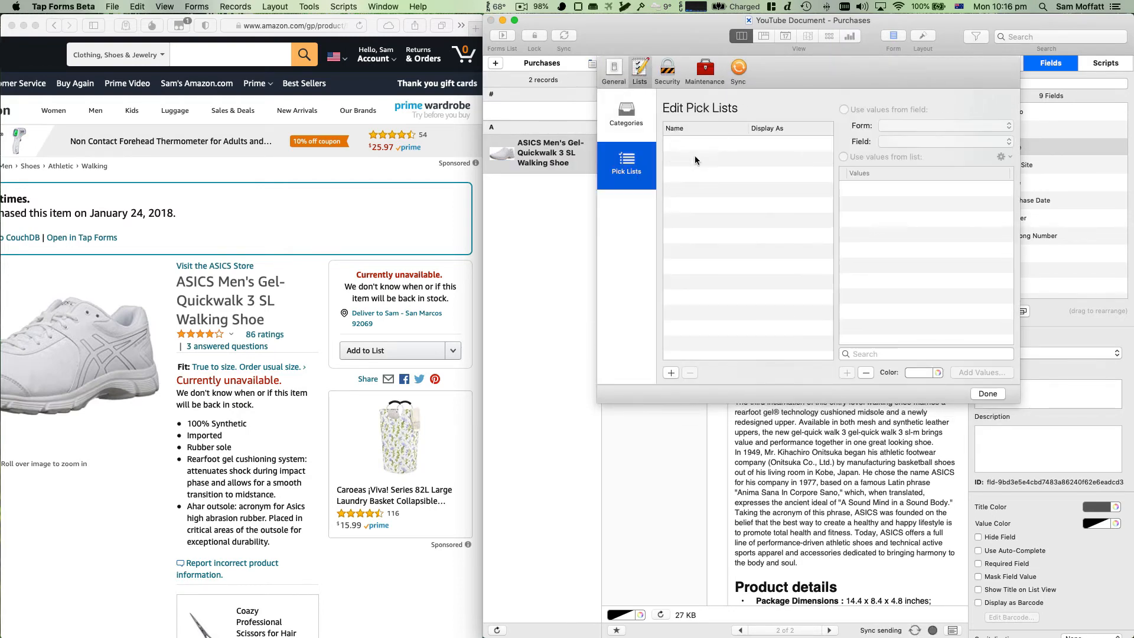
{"action": "left_click", "coordinate": [671, 372]}
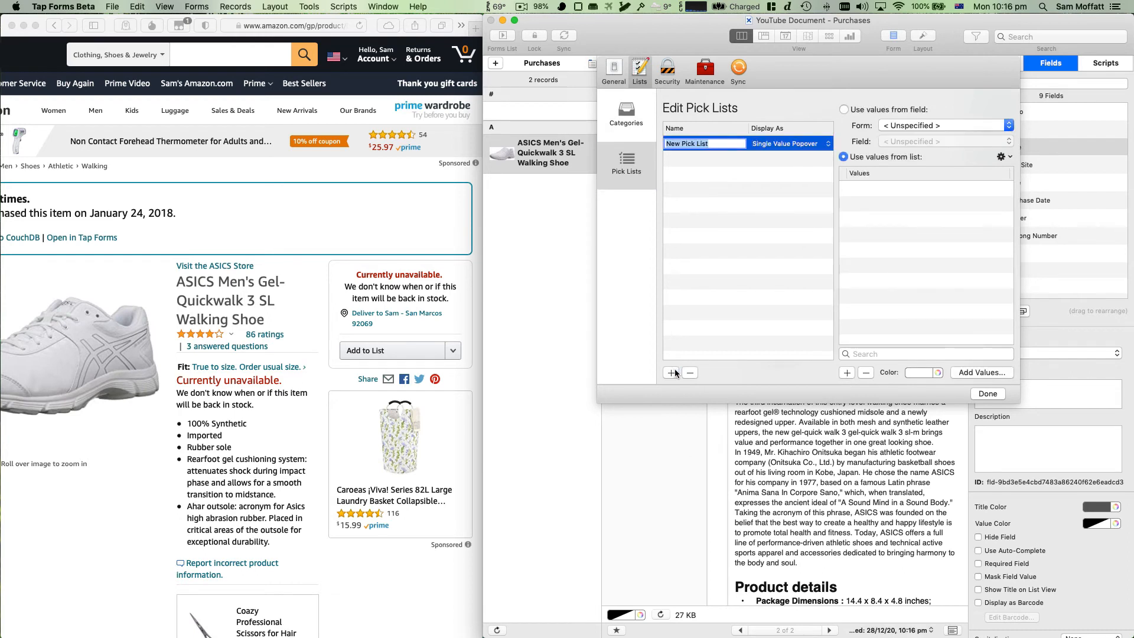
{"action": "type", "text": "State"}
{"action": "key", "text": "Return"}
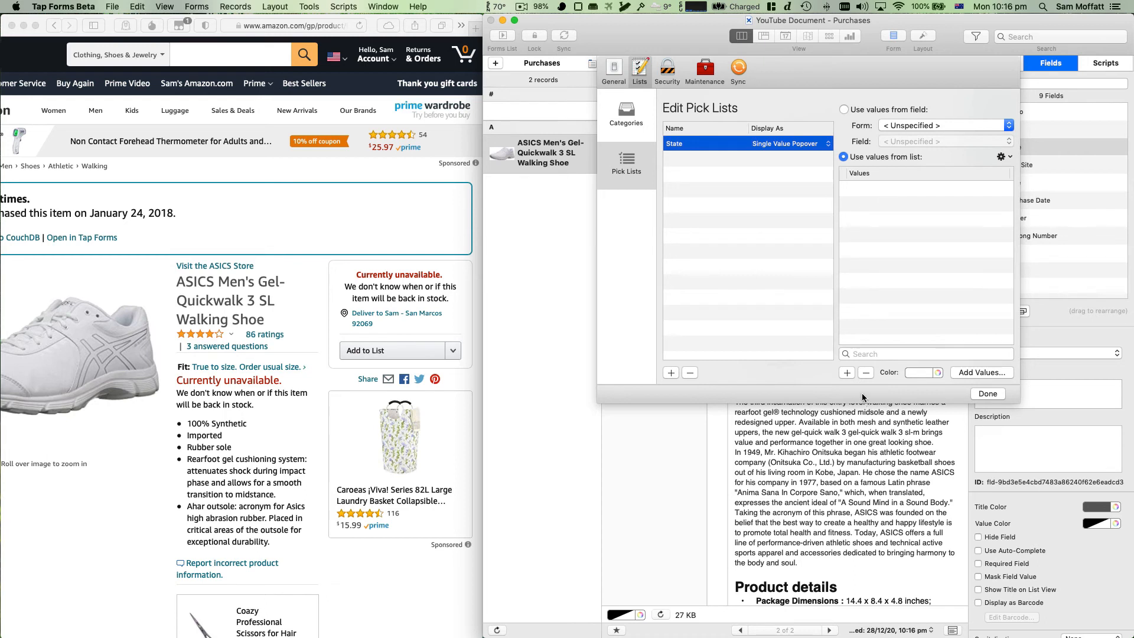
Add the values Purchased and Shipped to the State pick list.
{"action": "left_click", "coordinate": [847, 373]}
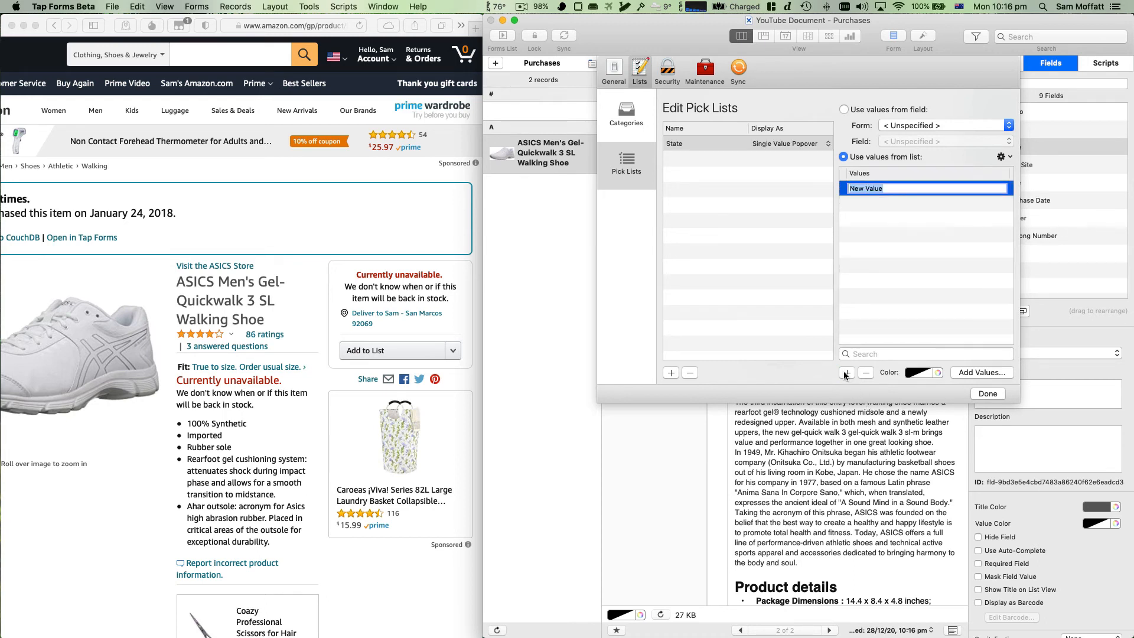
{"action": "type", "text": "Purchase"}
{"action": "key", "text": "Return"}
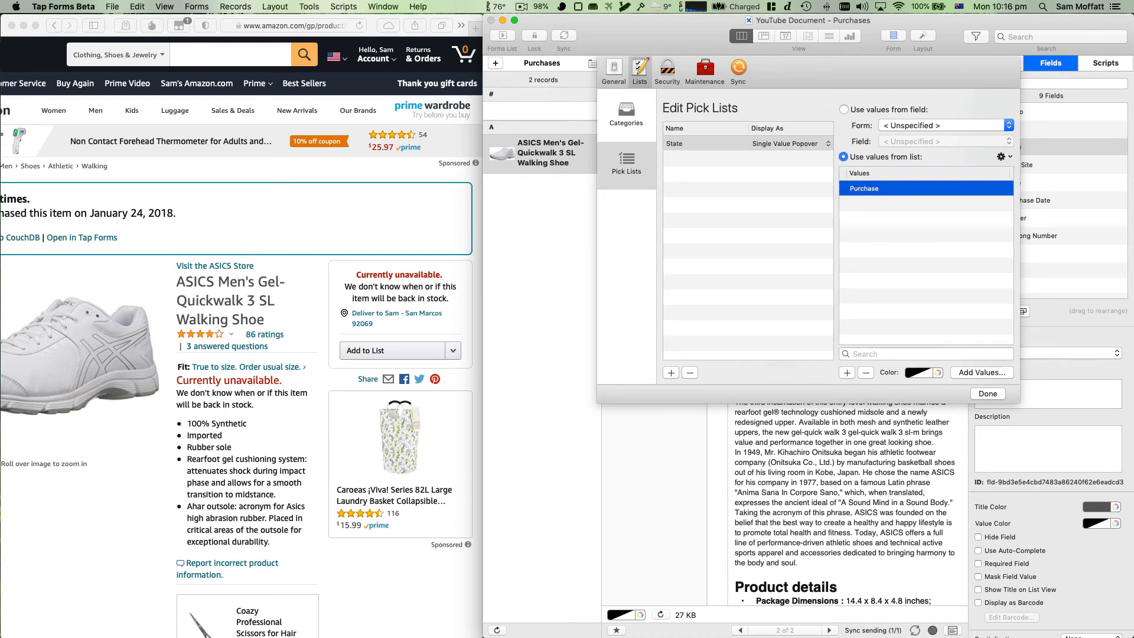
{"action": "key", "text": "Return"}
{"action": "type", "text": "d"}
{"action": "key", "text": "Return"}
{"action": "left_click", "coordinate": [847, 373]}
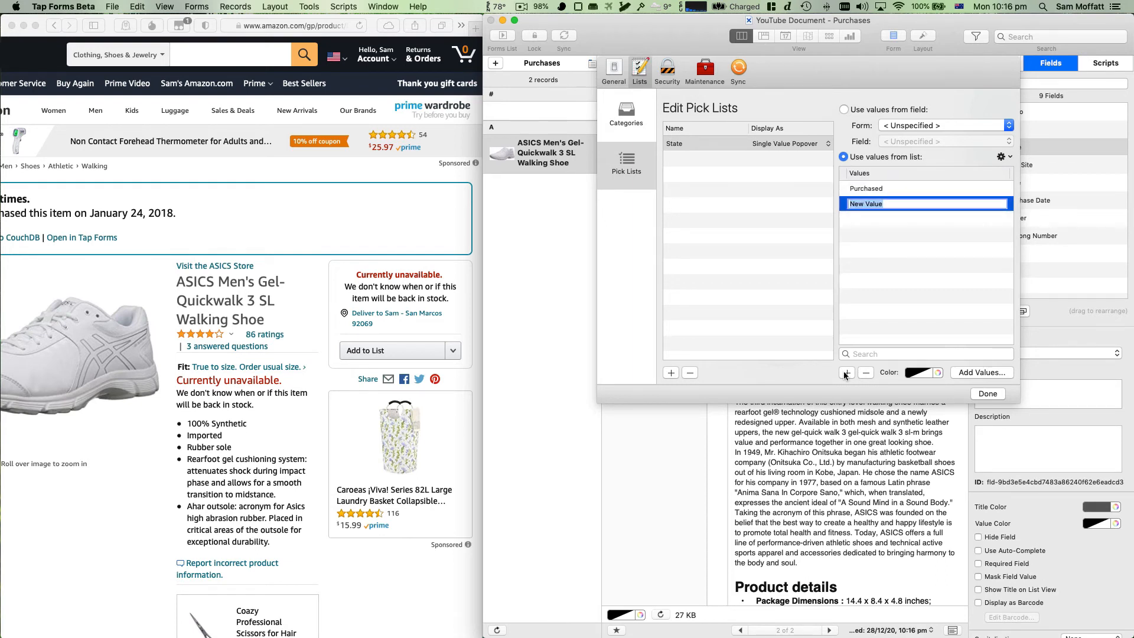
{"action": "type", "text": "Shipped"}
{"action": "key", "text": "Return"}
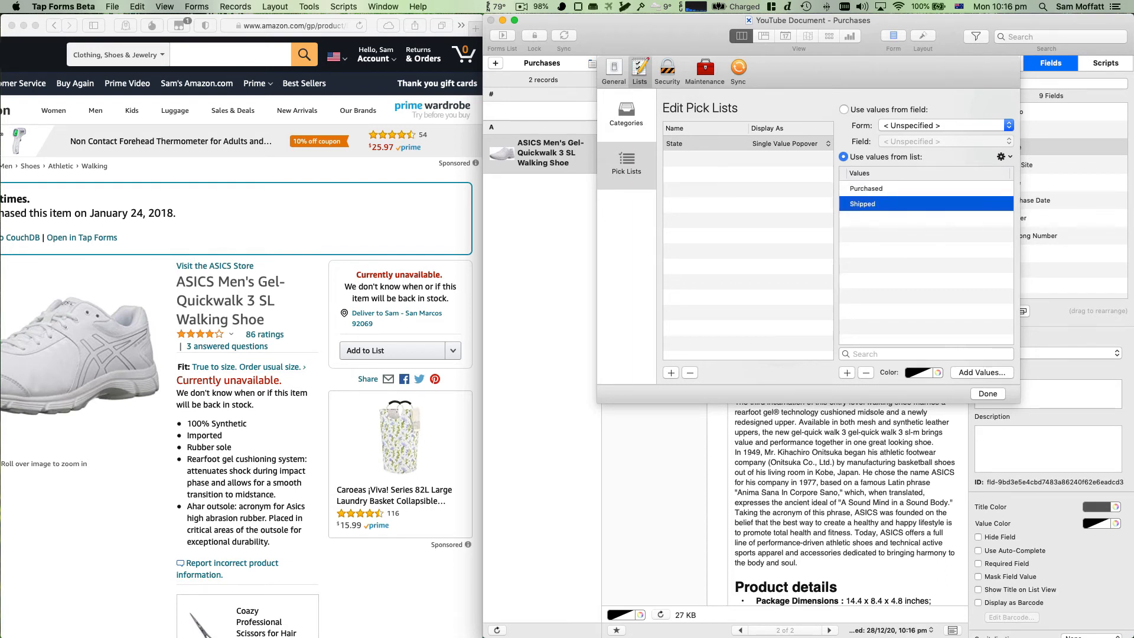
Add the values Received and Lost In Transit to the State pick list.
{"action": "left_click", "coordinate": [847, 373]}
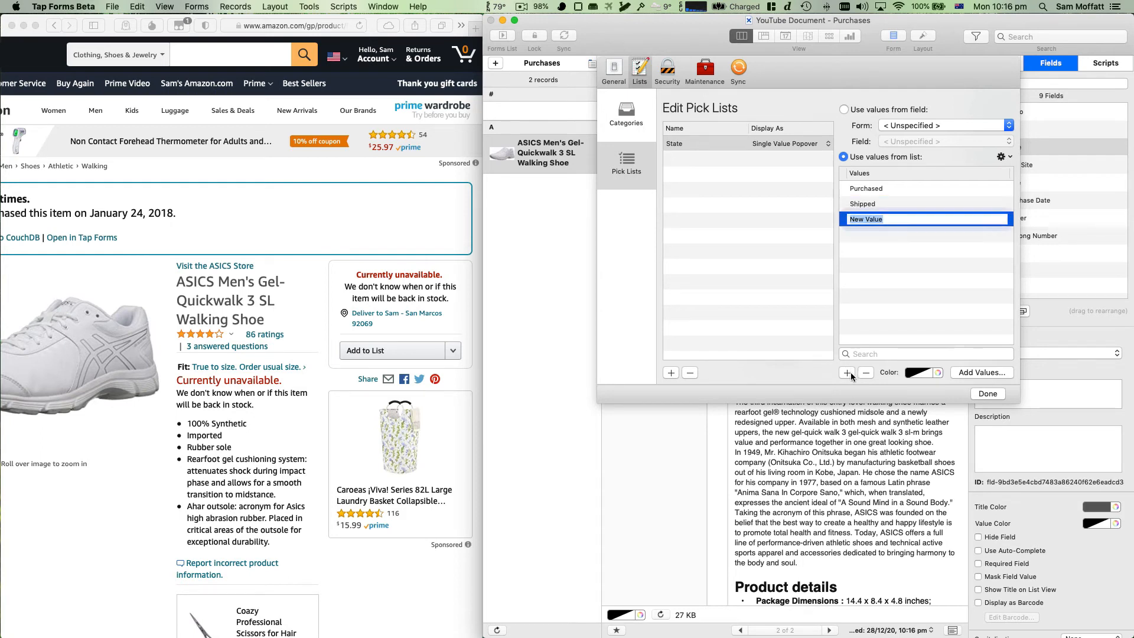
{"action": "type", "text": "Received"}
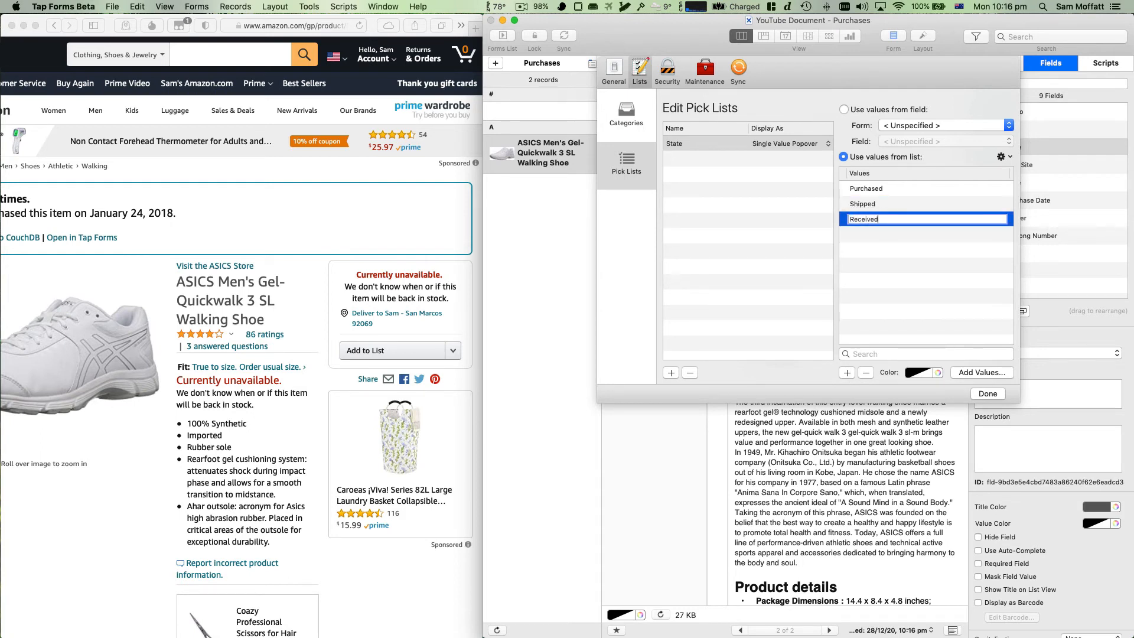
{"action": "key", "text": "Return"}
{"action": "left_click", "coordinate": [851, 372]}
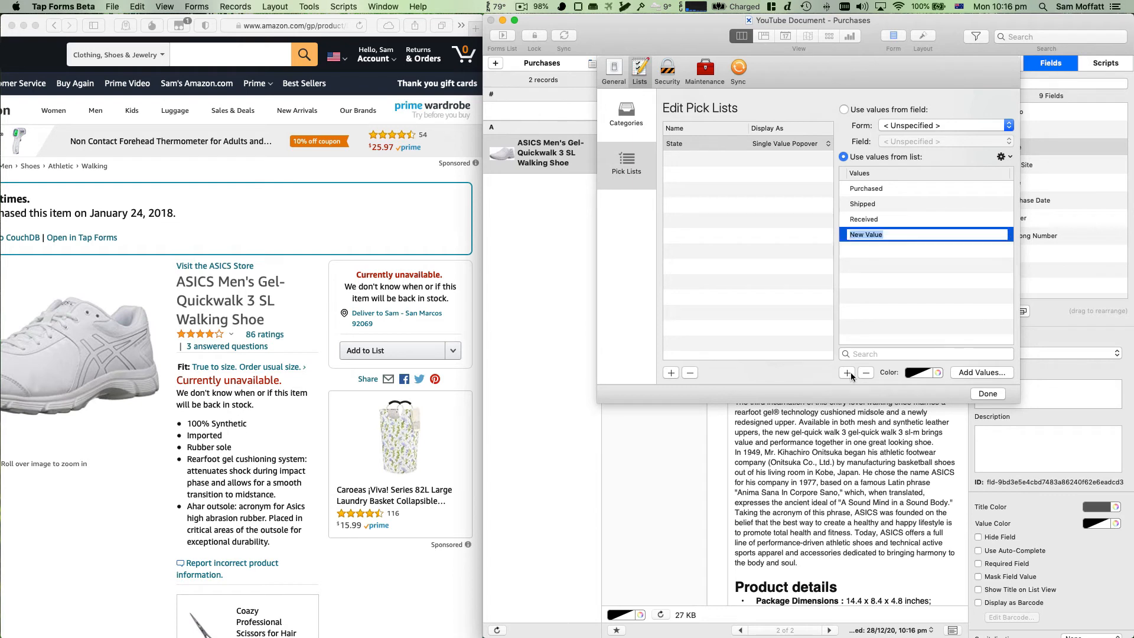
{"action": "type", "text": "Lost I"}
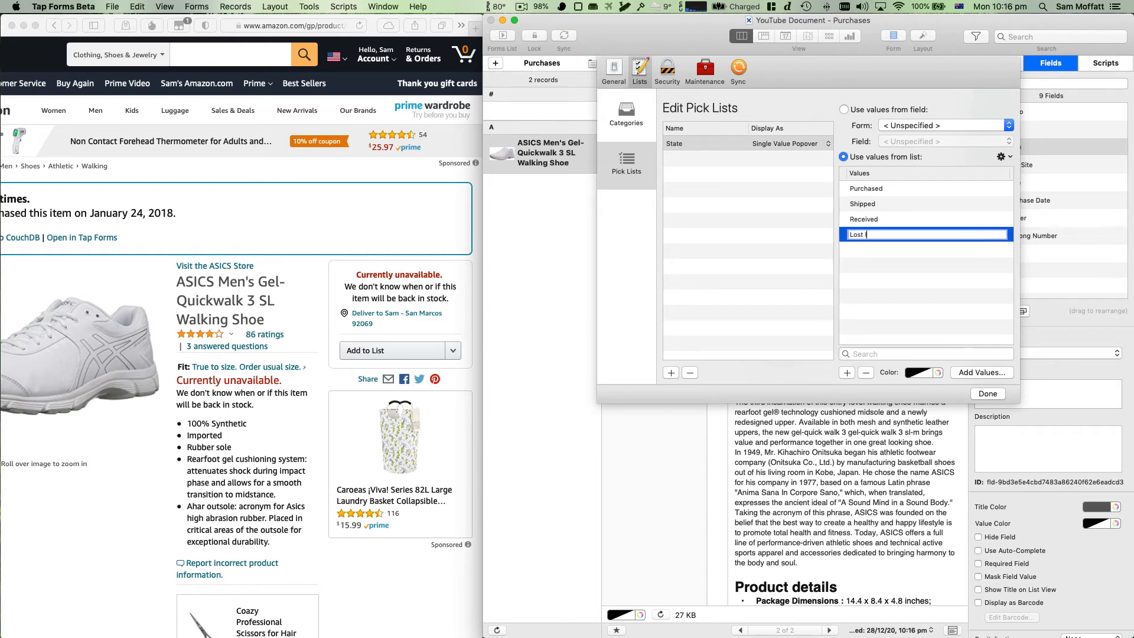
{"action": "type", "text": "n Transit"}
{"action": "key", "text": "Return"}
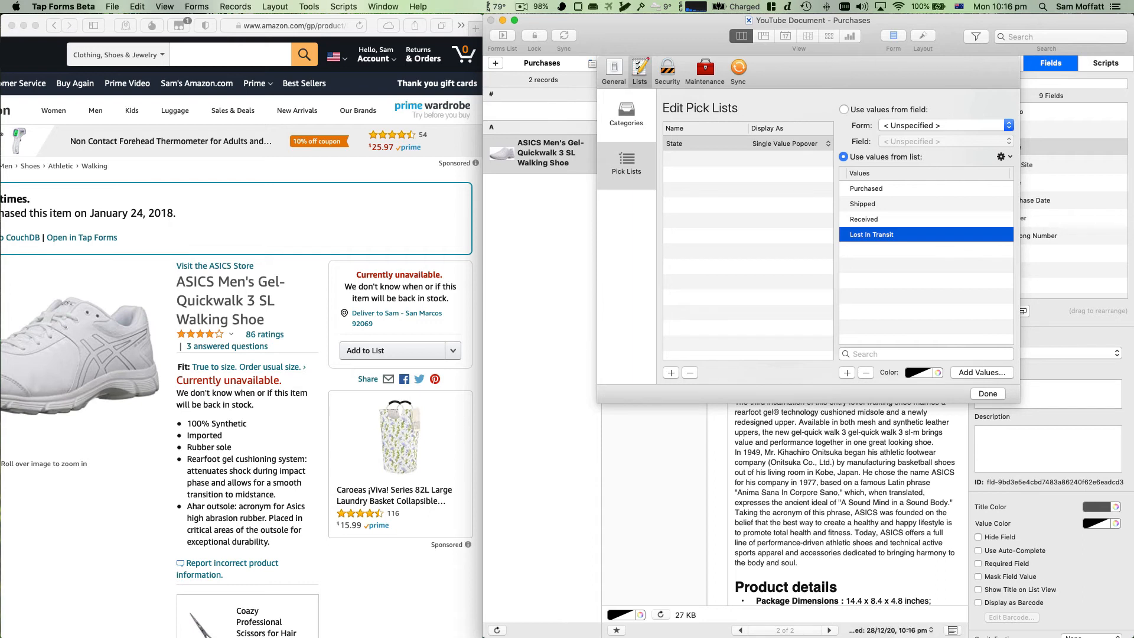
Add the value Cancelled to the State pick list and close the document preferences.
{"action": "left_click", "coordinate": [849, 373]}
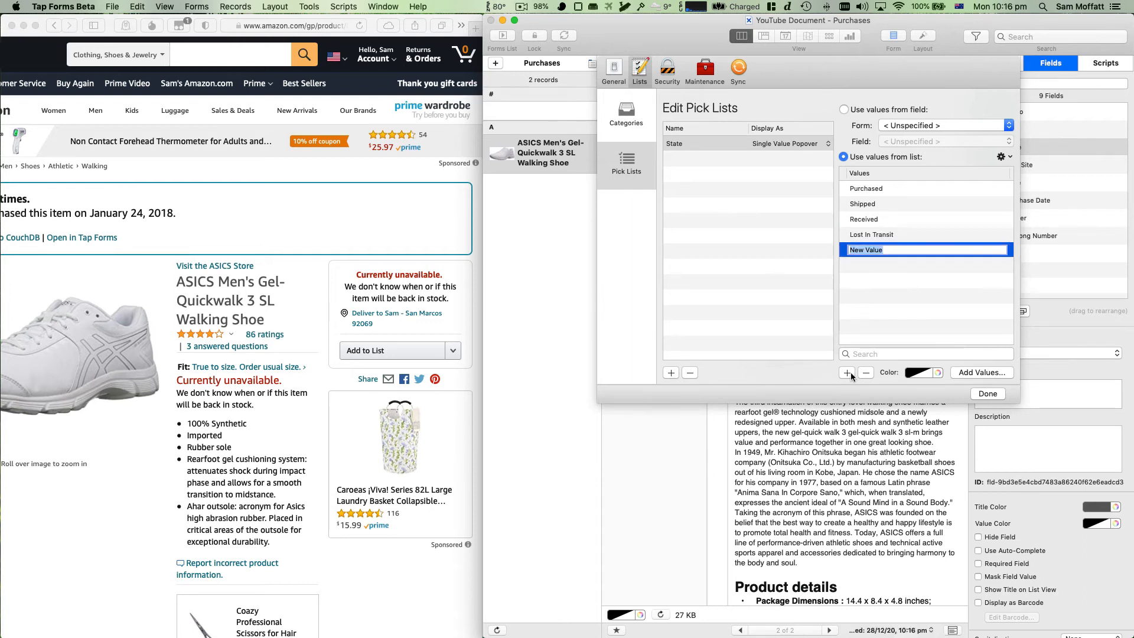
{"action": "type", "text": "Cancelled"}
{"action": "key", "text": "Return"}
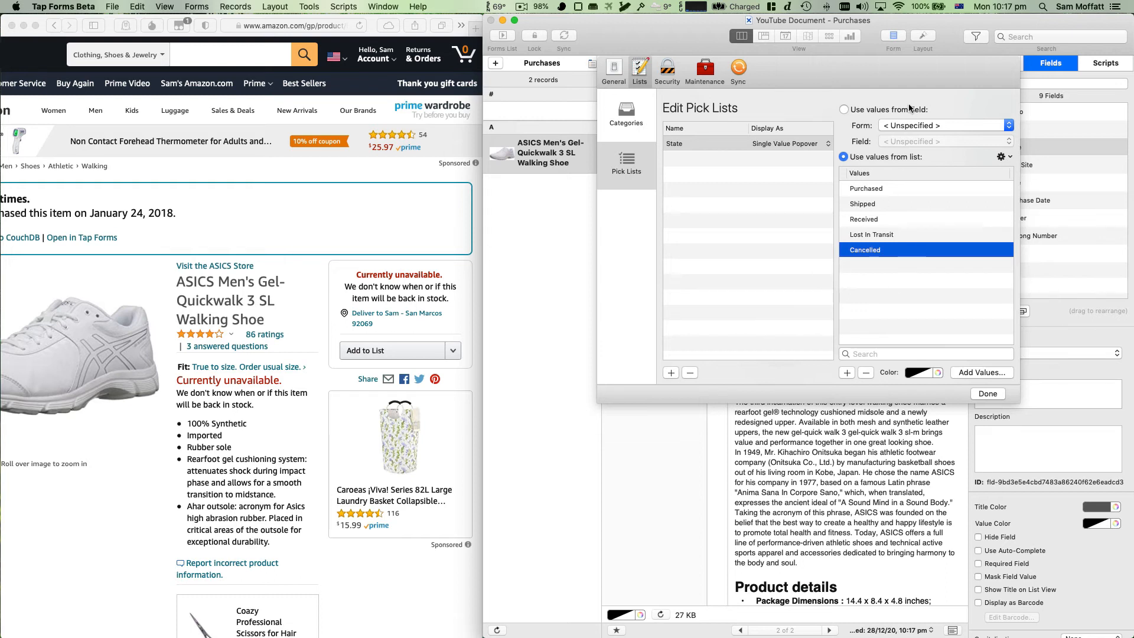
{"action": "left_click", "coordinate": [874, 206]}
{"action": "left_click", "coordinate": [874, 220]}
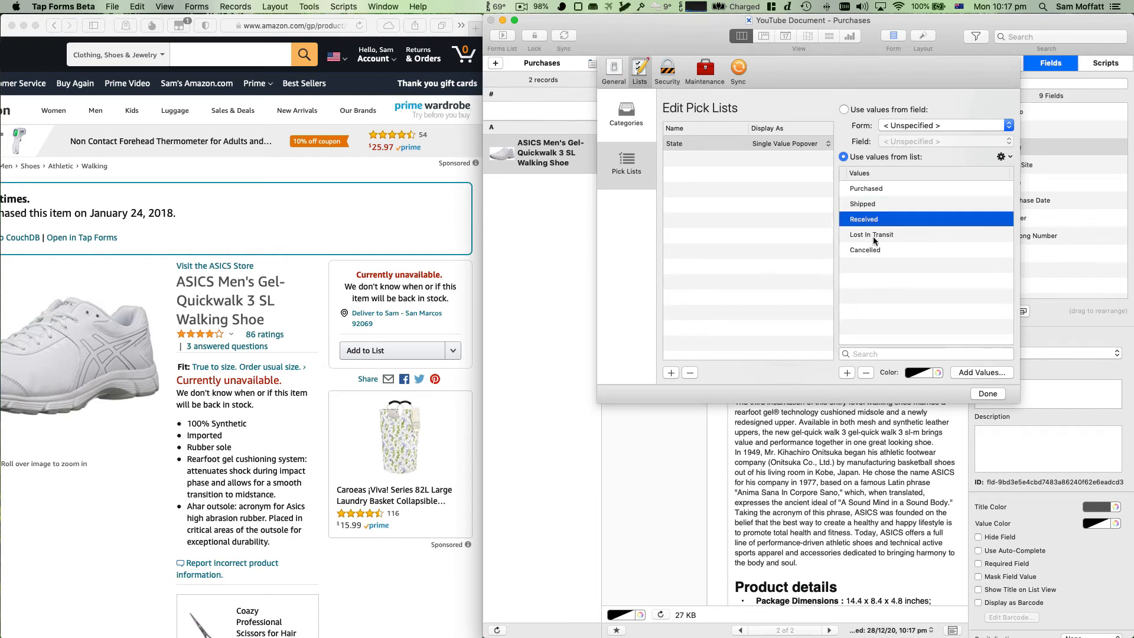
{"action": "left_click", "coordinate": [984, 395]}
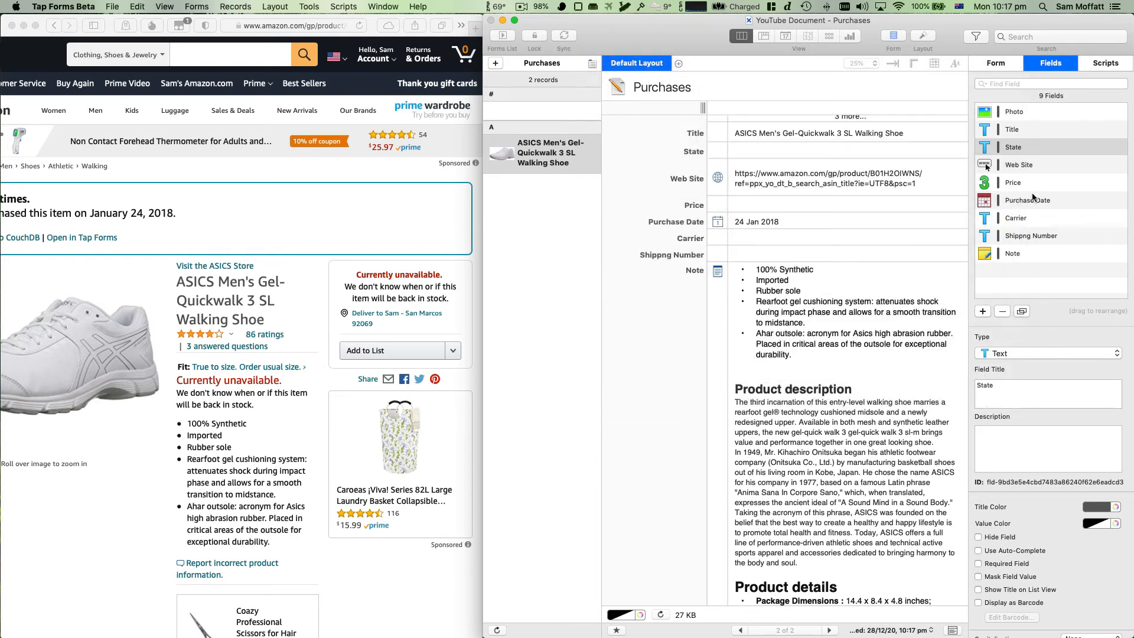
Assign the State pick list to the State field of the Purchases form.
{"action": "left_click", "coordinate": [1012, 149]}
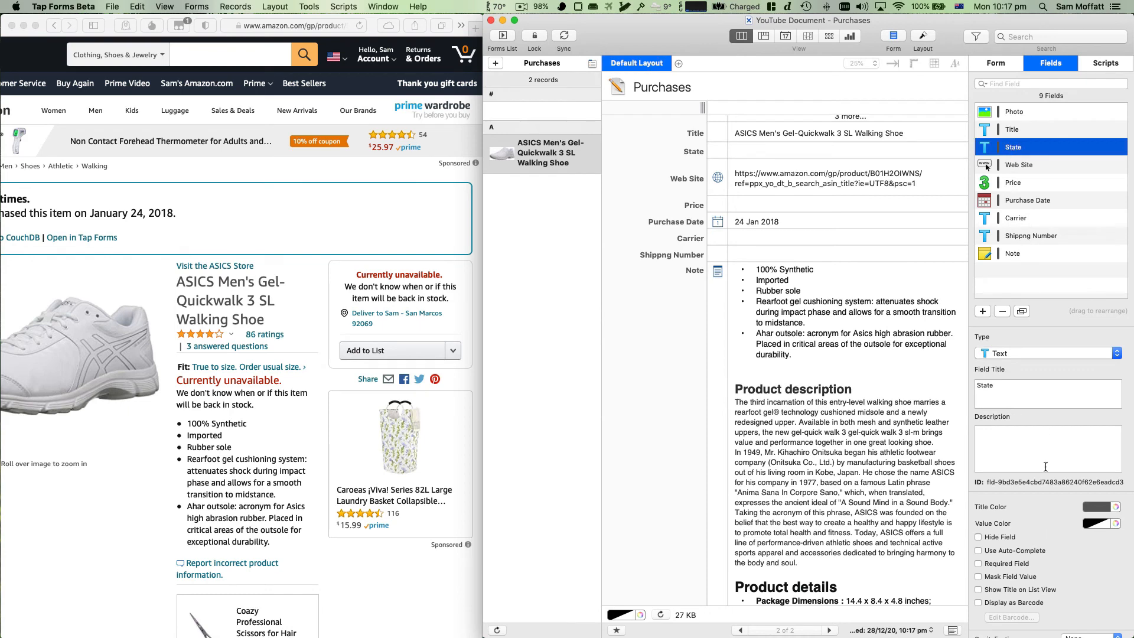
{"action": "scroll", "coordinate": [1046, 522], "scroll_direction": "down", "scroll_amount": 1}
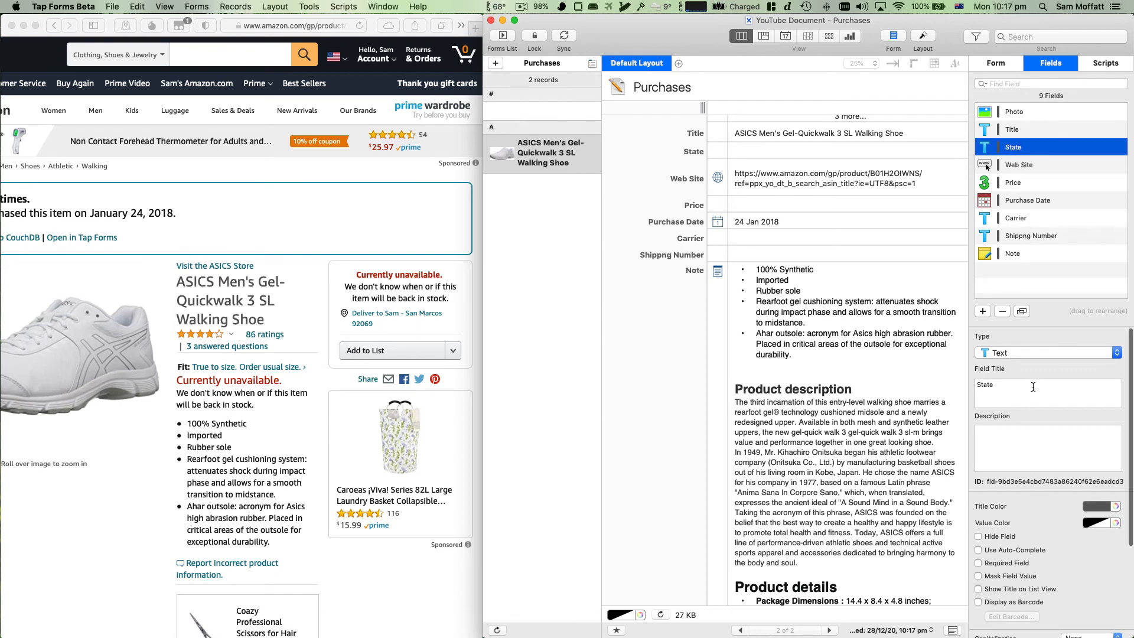
{"action": "scroll", "coordinate": [1034, 387], "scroll_direction": "down", "scroll_amount": 5}
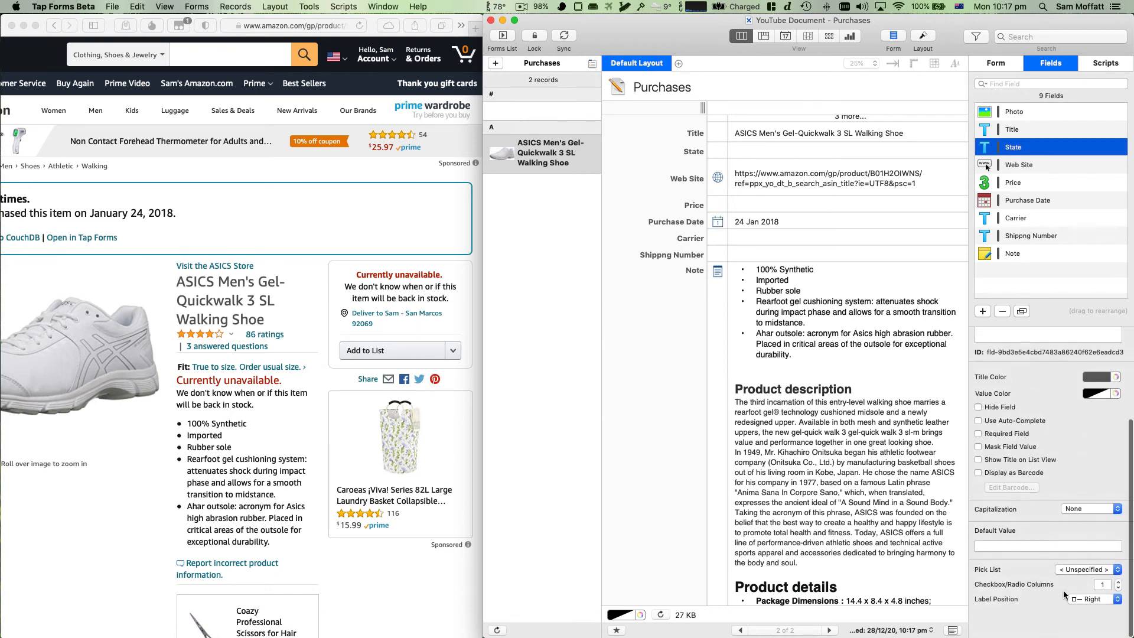
{"action": "left_click", "coordinate": [1062, 573]}
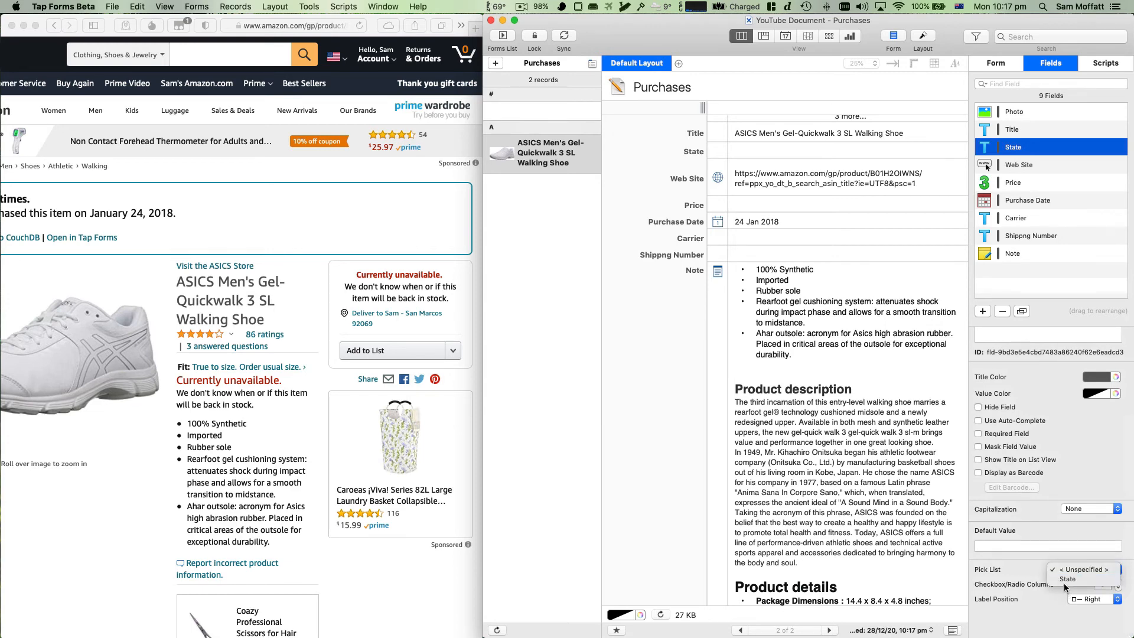
{"action": "left_click", "coordinate": [1066, 580]}
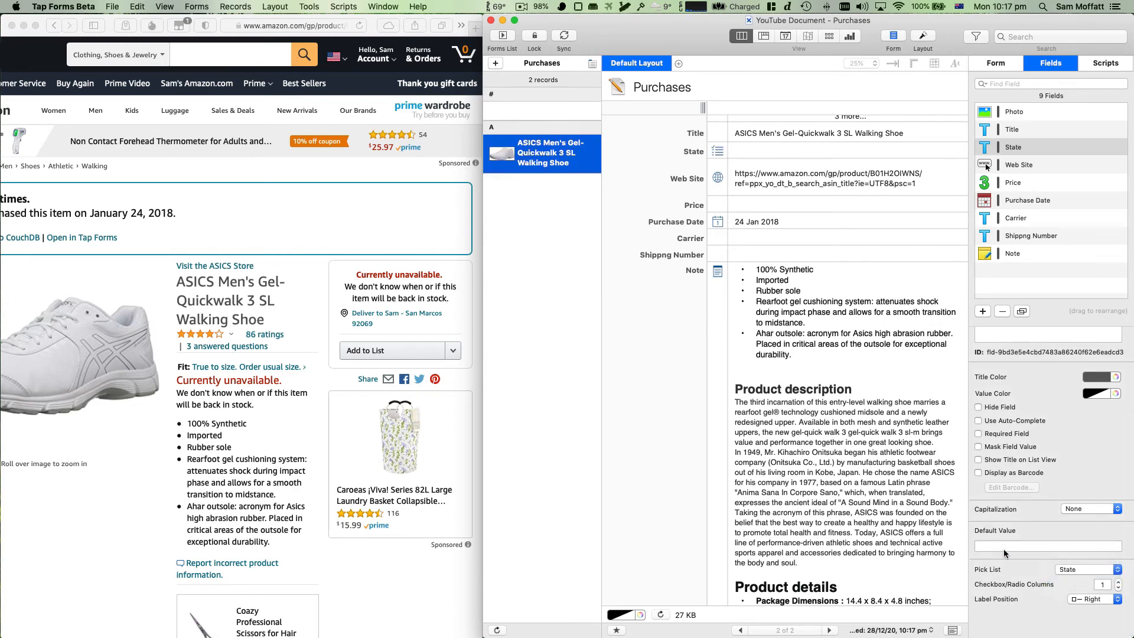
Set the ASICS shoe record's State to Shipped and replace it with the custom text "Bought, Wornout and Forgotten".
{"action": "left_click", "coordinate": [719, 149]}
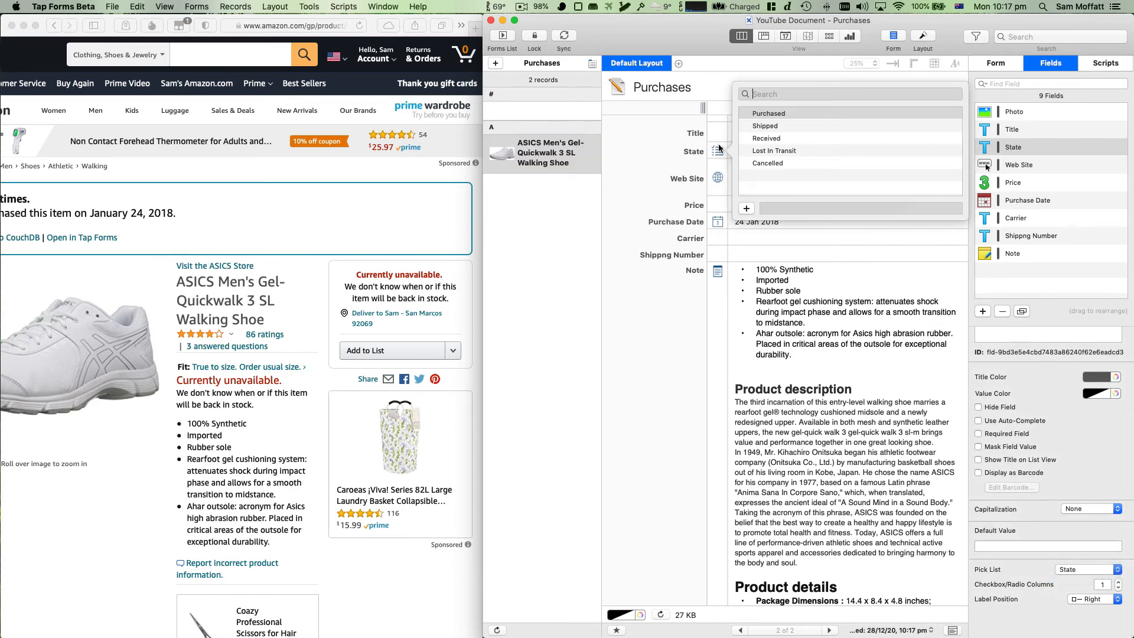
{"action": "left_click", "coordinate": [765, 126]}
{"action": "left_click", "coordinate": [762, 161]}
{"action": "left_click", "coordinate": [762, 151]}
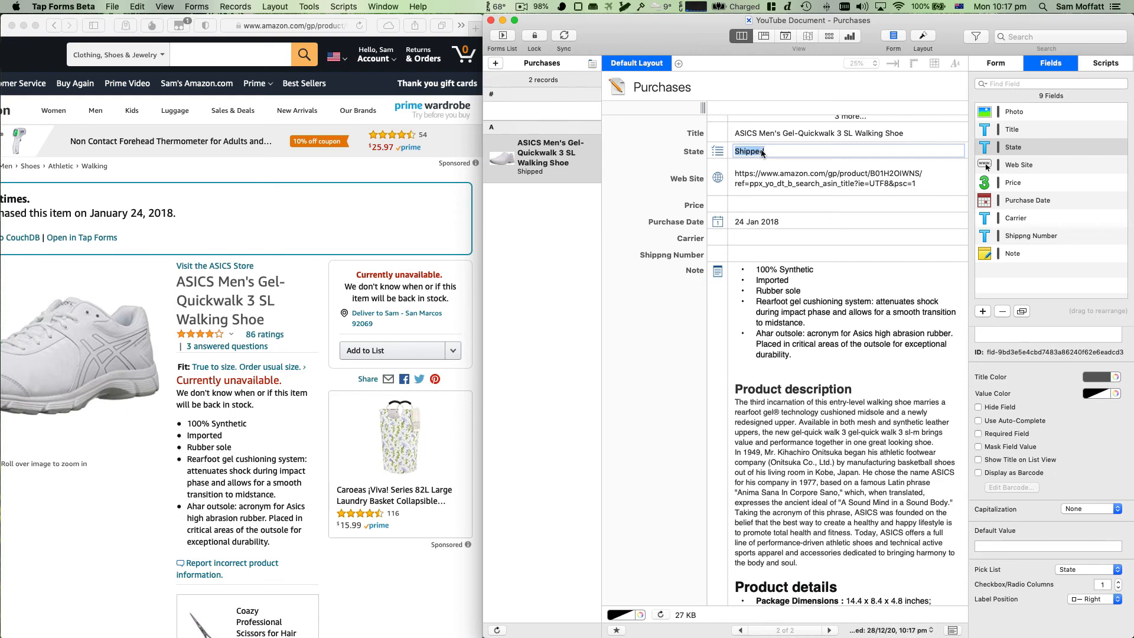
{"action": "type", "text": "Bought, Wornout and Forgotten"}
{"action": "key", "text": "Return"}
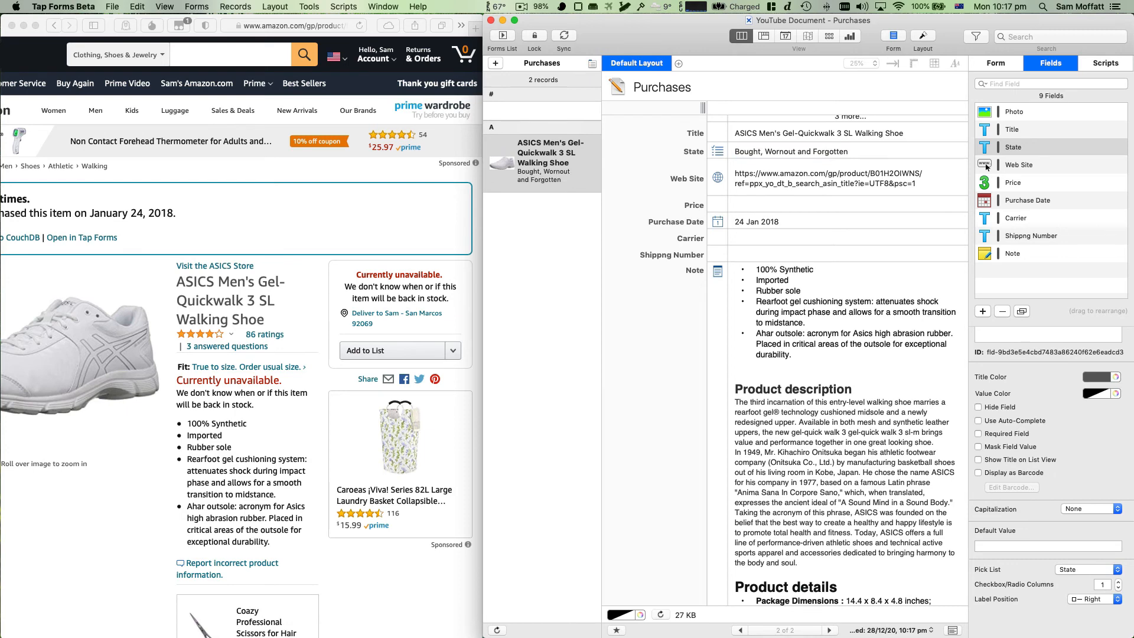
Set the ASICS shoe record's State to Purchased from the pick list.
{"action": "left_click", "coordinate": [720, 151]}
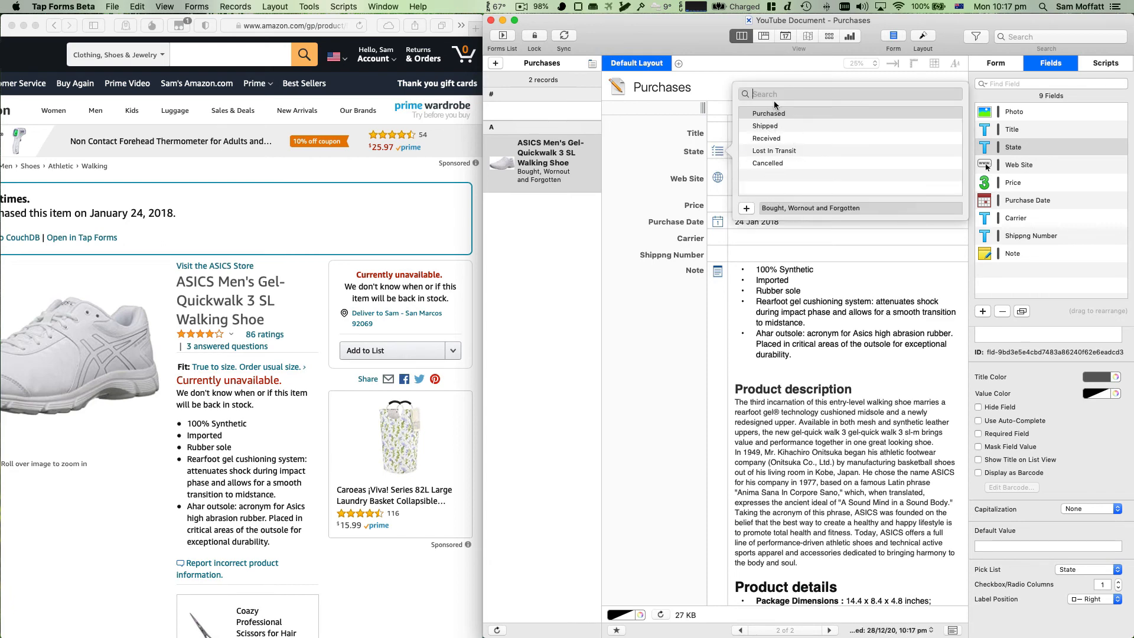
{"action": "left_click", "coordinate": [693, 235]}
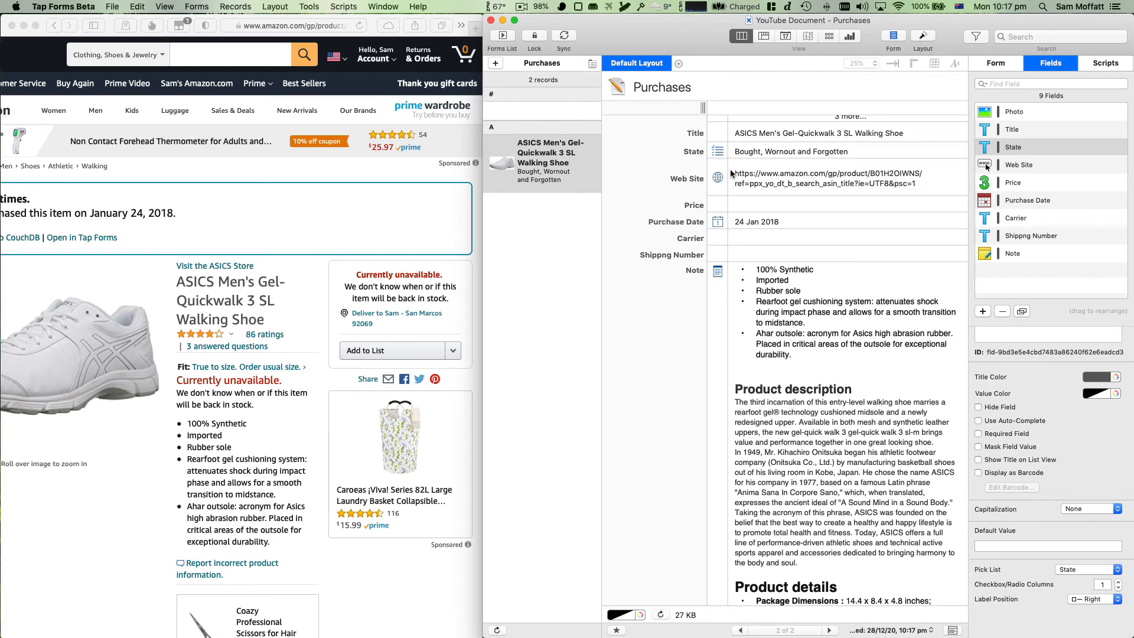
{"action": "left_click", "coordinate": [771, 152]}
{"action": "left_click", "coordinate": [782, 110]}
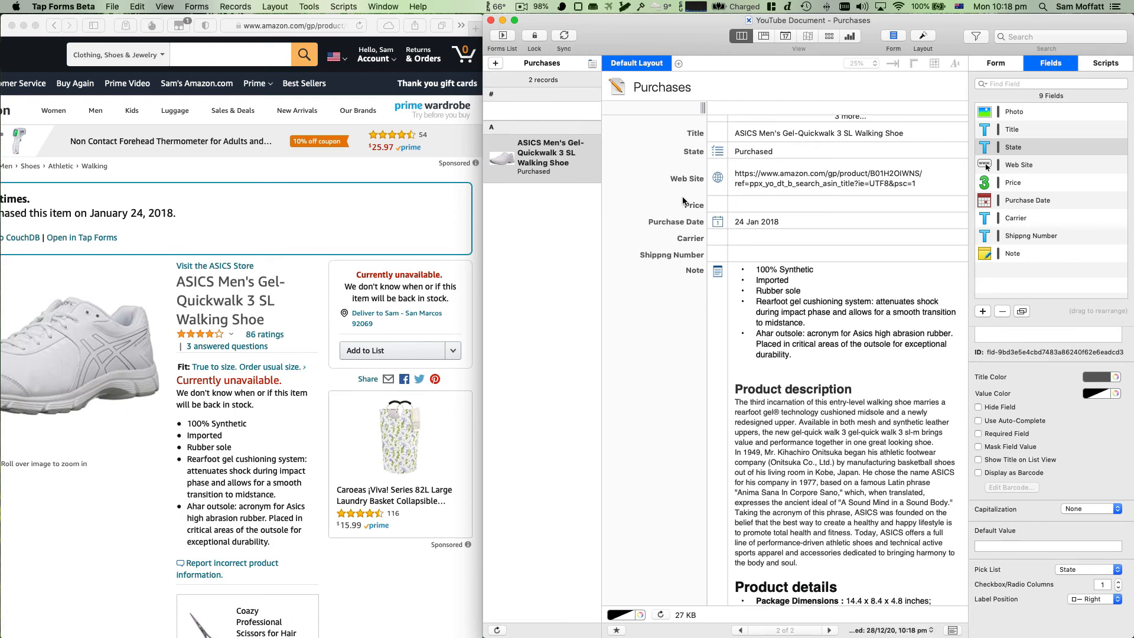
Try three single column list view fields for the Purchases form and restore the setting to 2.
{"action": "scroll", "coordinate": [683, 201], "scroll_direction": "up", "scroll_amount": 5}
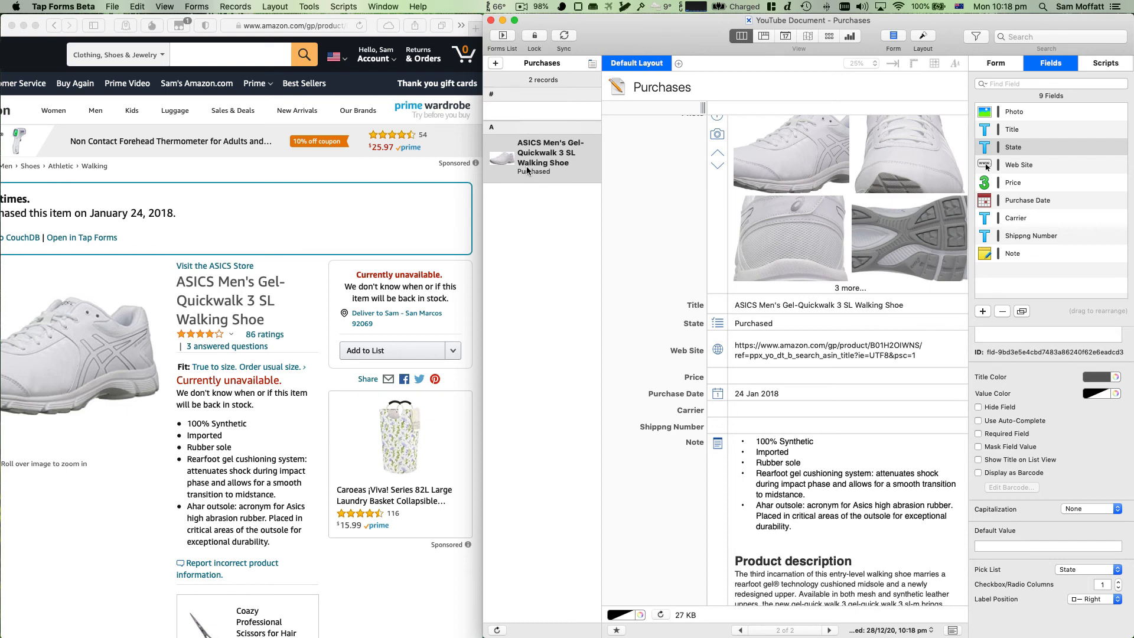
{"action": "left_click", "coordinate": [500, 163]}
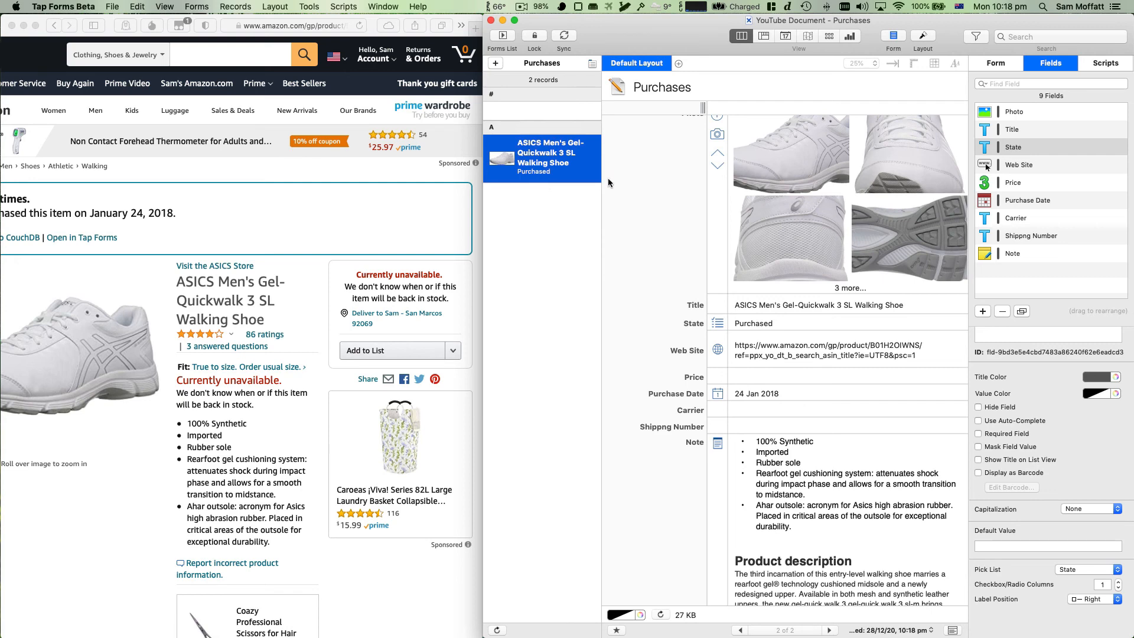
{"action": "left_click", "coordinate": [989, 71]}
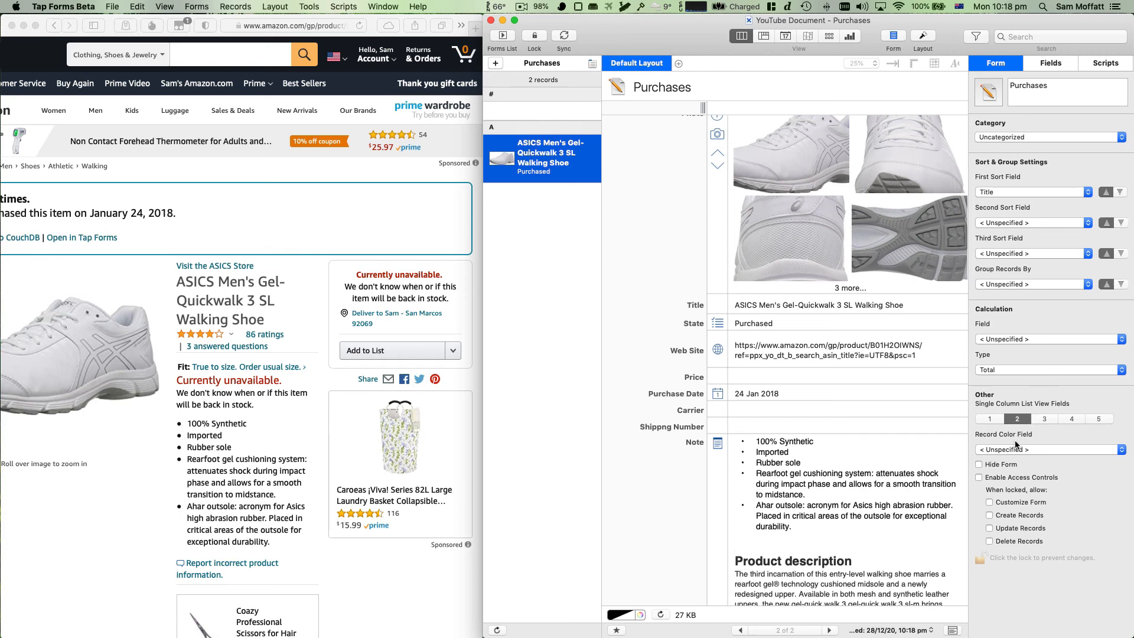
{"action": "left_click", "coordinate": [1043, 419]}
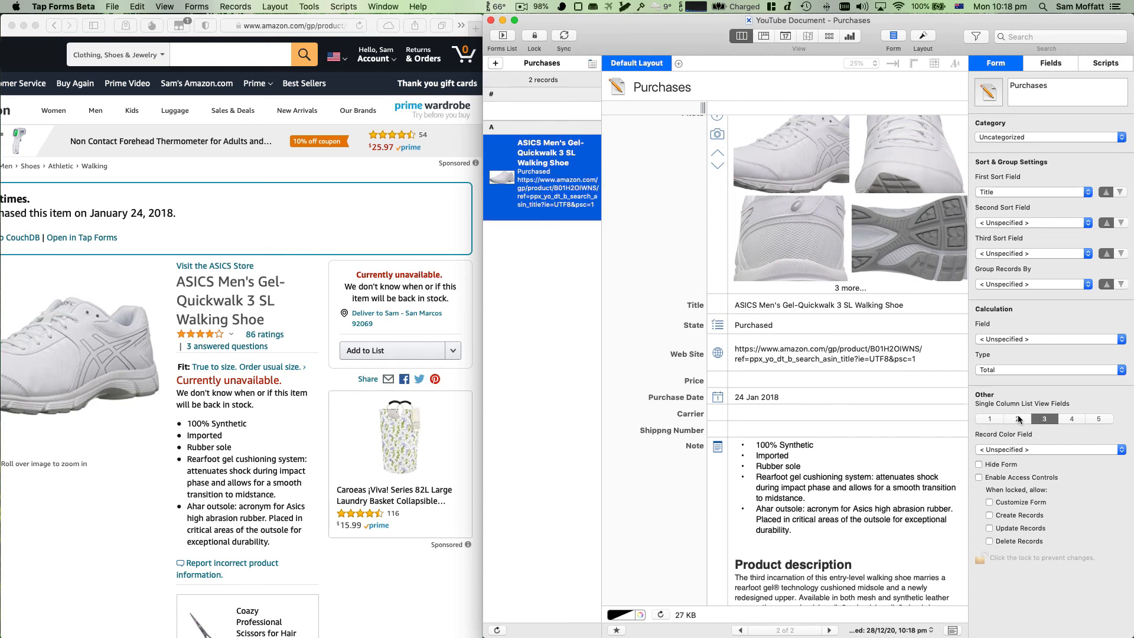
{"action": "left_click", "coordinate": [1018, 419]}
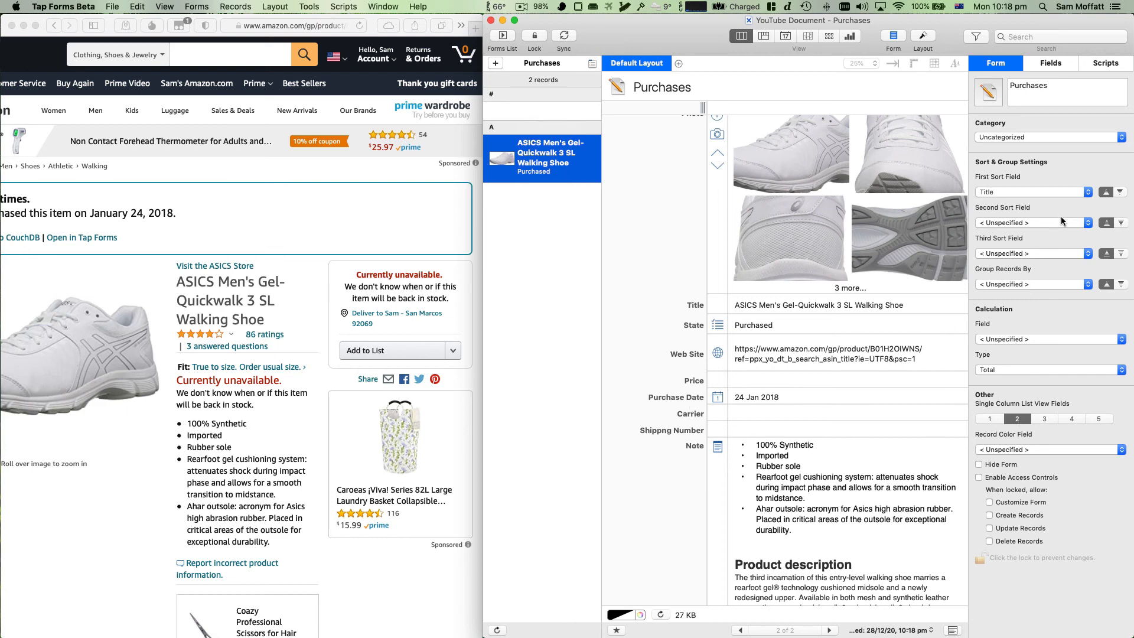
Set the Purchases form's first sort field to Purchase Date and check the record list's section options.
{"action": "left_click", "coordinate": [1018, 193]}
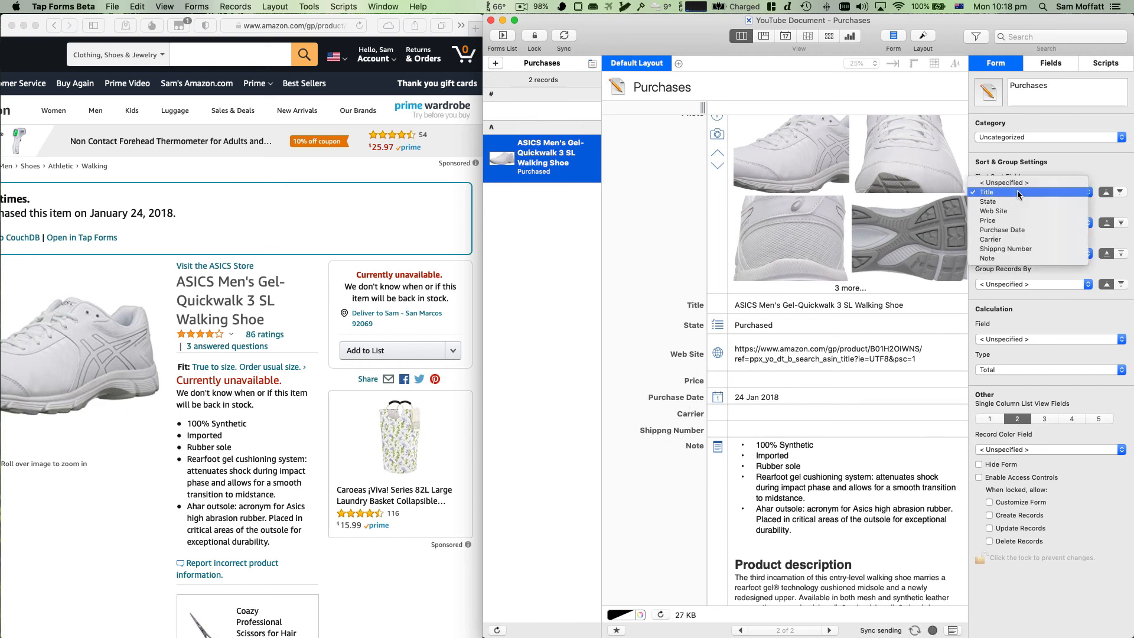
{"action": "left_click", "coordinate": [1014, 230]}
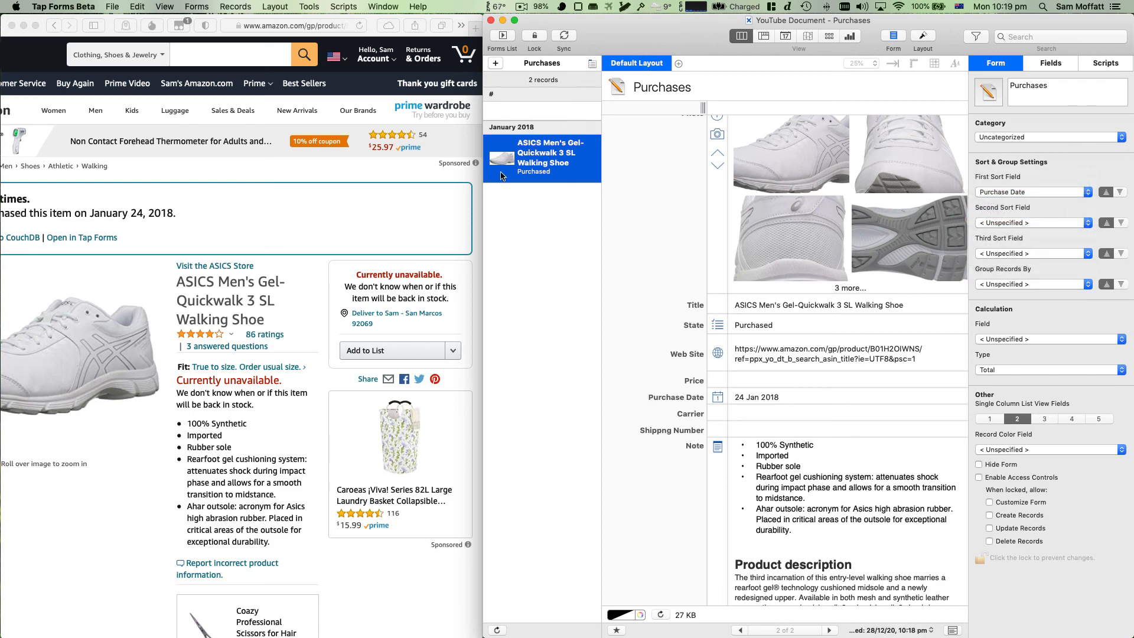
{"action": "left_click", "coordinate": [592, 63]}
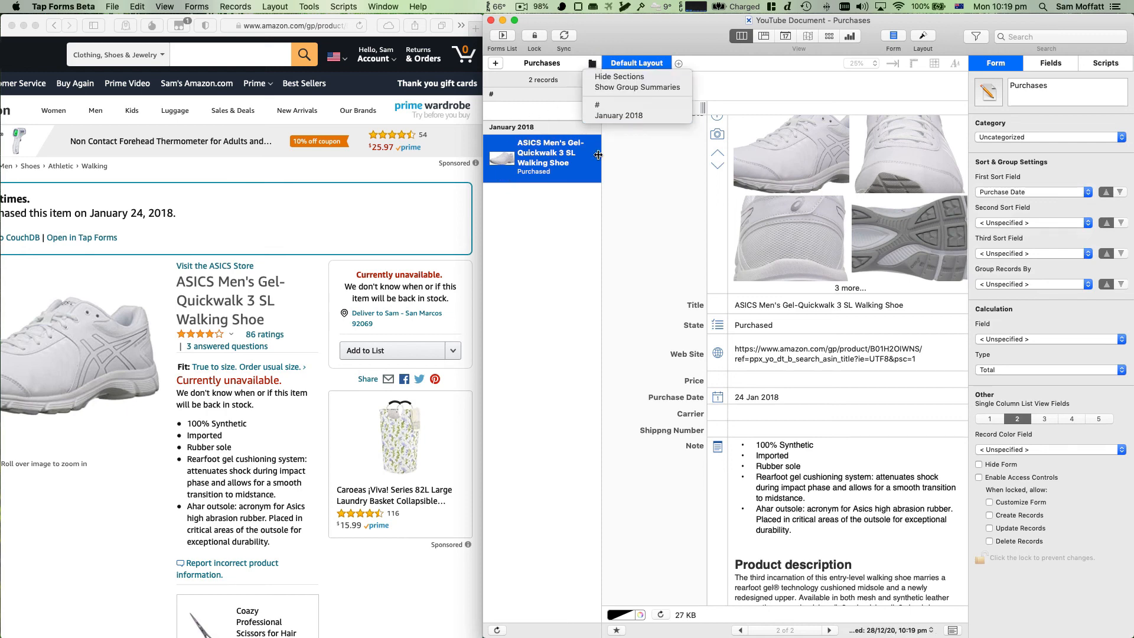
{"action": "left_click", "coordinate": [606, 200]}
Set the blank record's Purchase Date to today, 28 Dec 2020.
{"action": "key", "text": "super+n"}
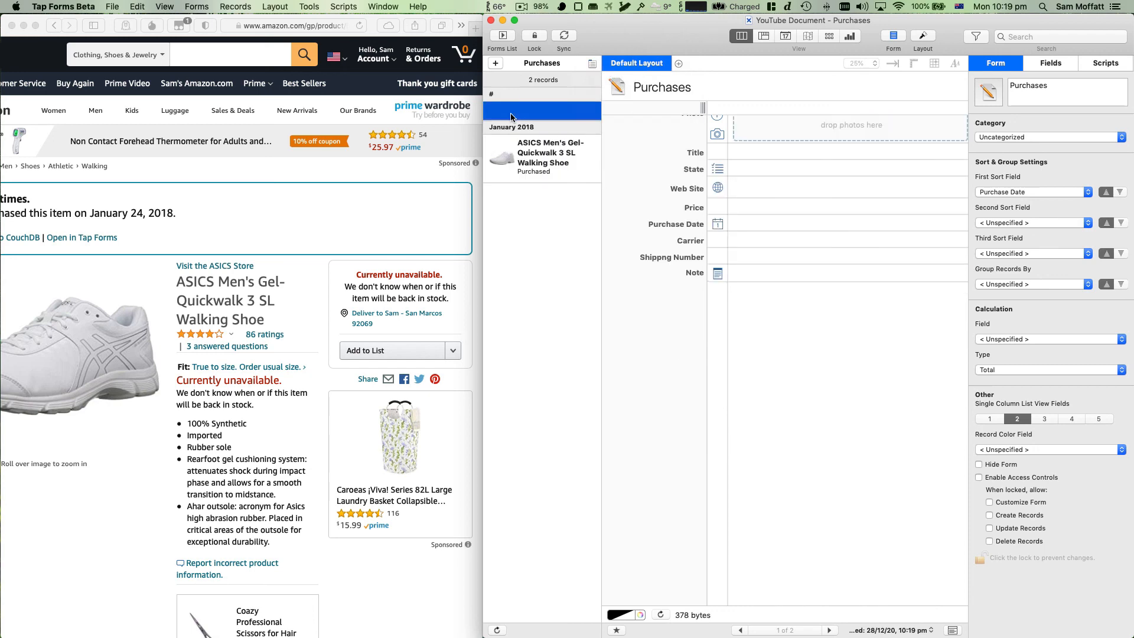
{"action": "left_click", "coordinate": [753, 225]}
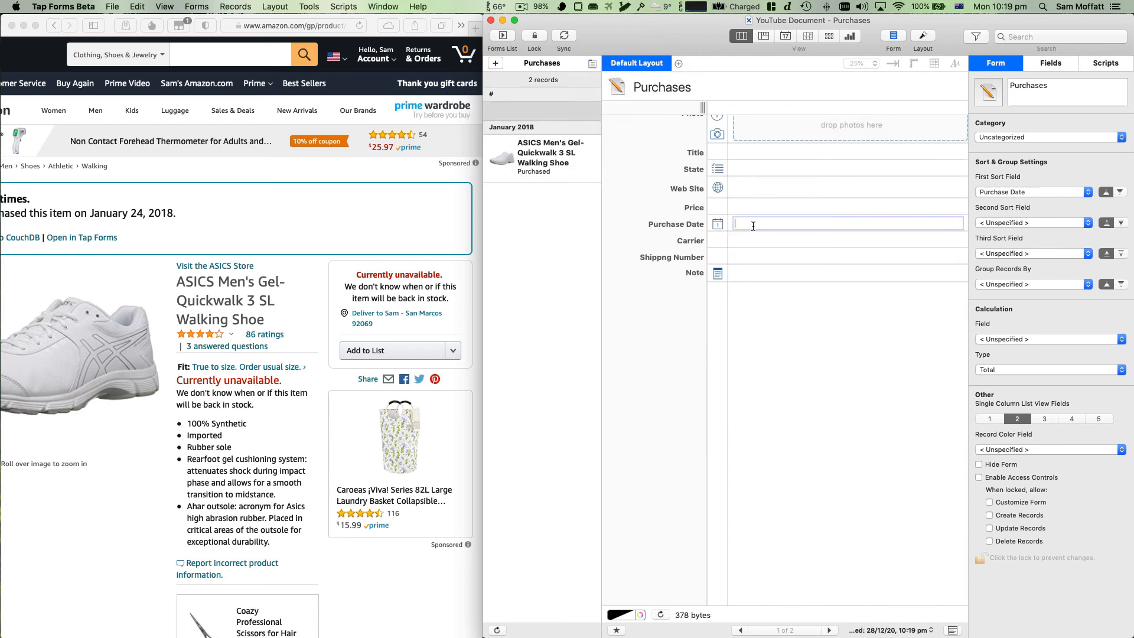
{"action": "type", "text": "today"}
{"action": "key", "text": "Return"}
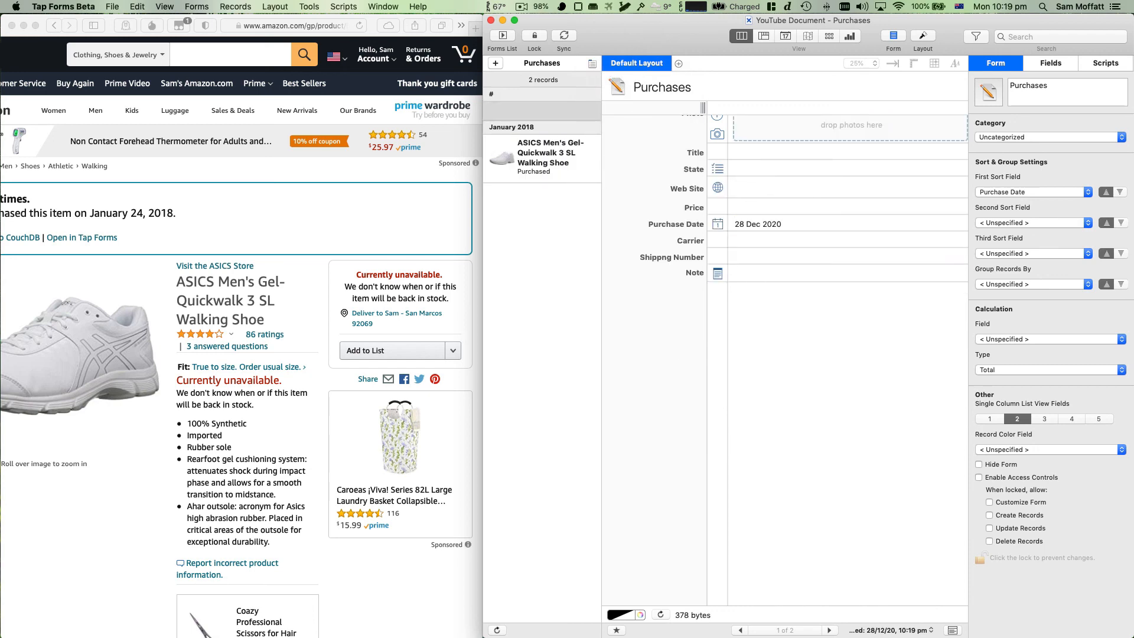
Refresh the Purchases record list and switch the Purchase Date sort to descending order, checking the list's section options.
{"action": "left_click", "coordinate": [497, 631]}
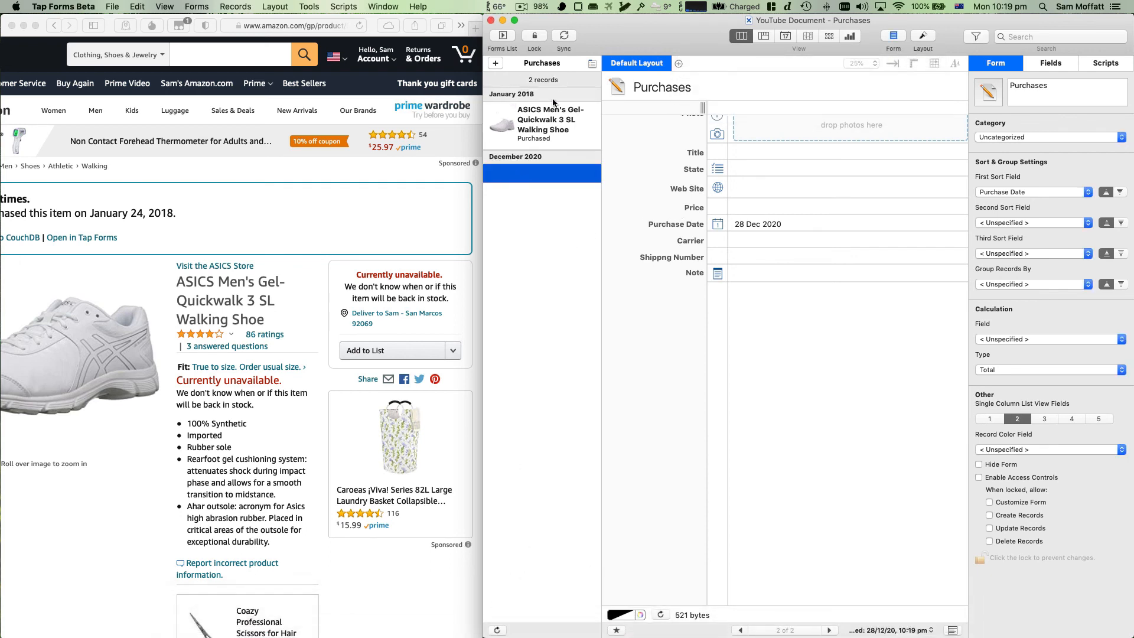
{"action": "left_click", "coordinate": [1120, 193]}
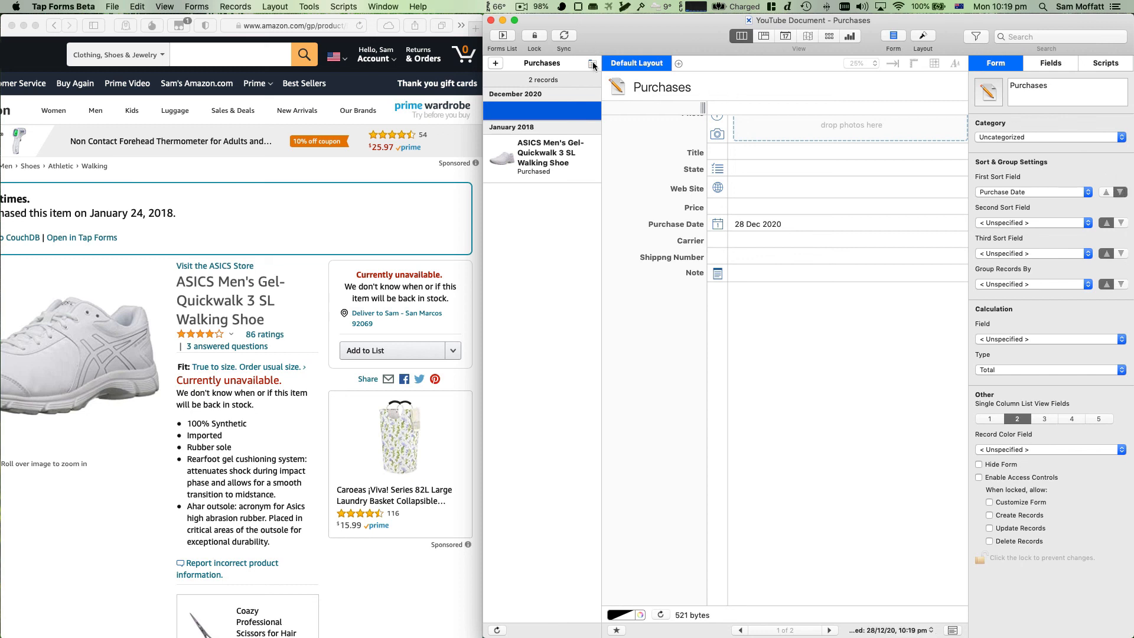
{"action": "left_click", "coordinate": [592, 64]}
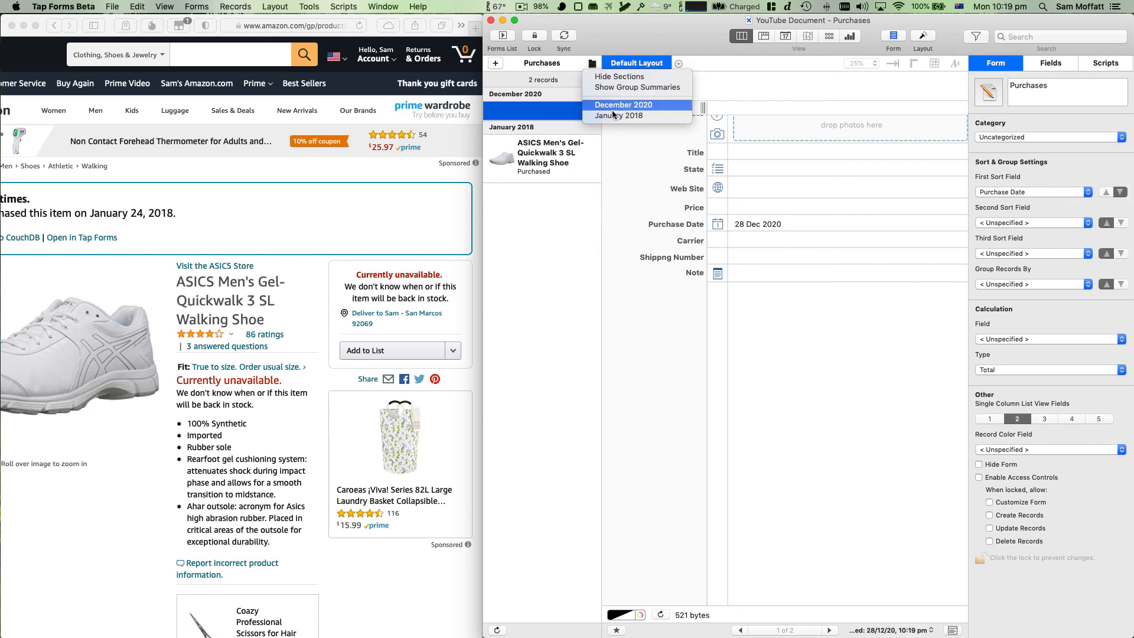
{"action": "left_click", "coordinate": [604, 190]}
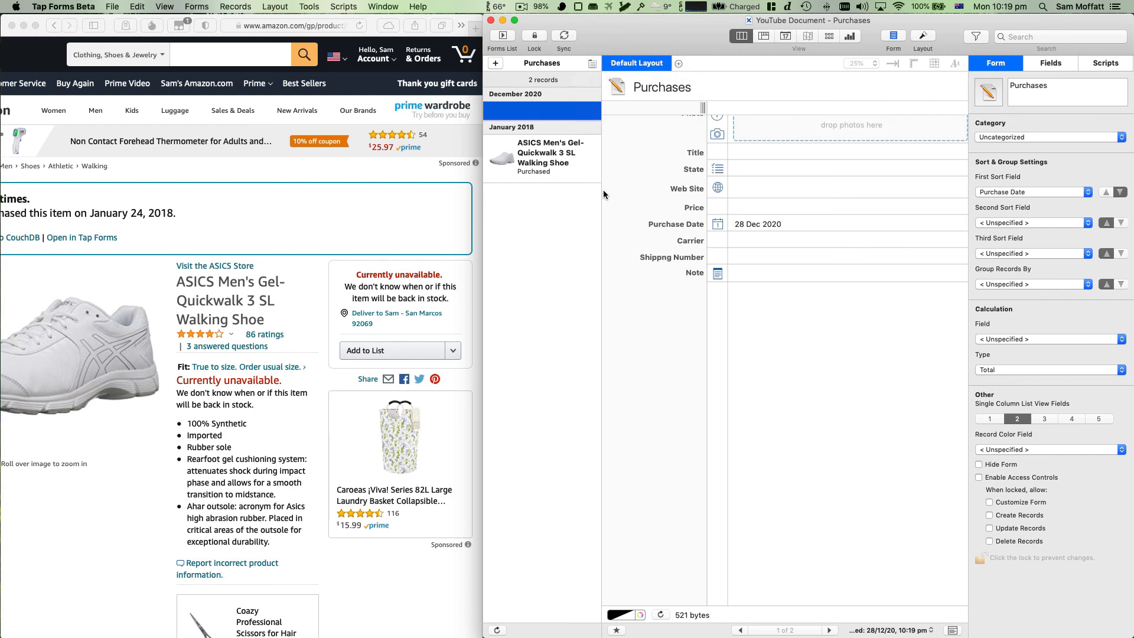
Open the ASICS shoe record and review the document's iCloud sync settings in the preferences.
{"action": "left_click", "coordinate": [576, 172]}
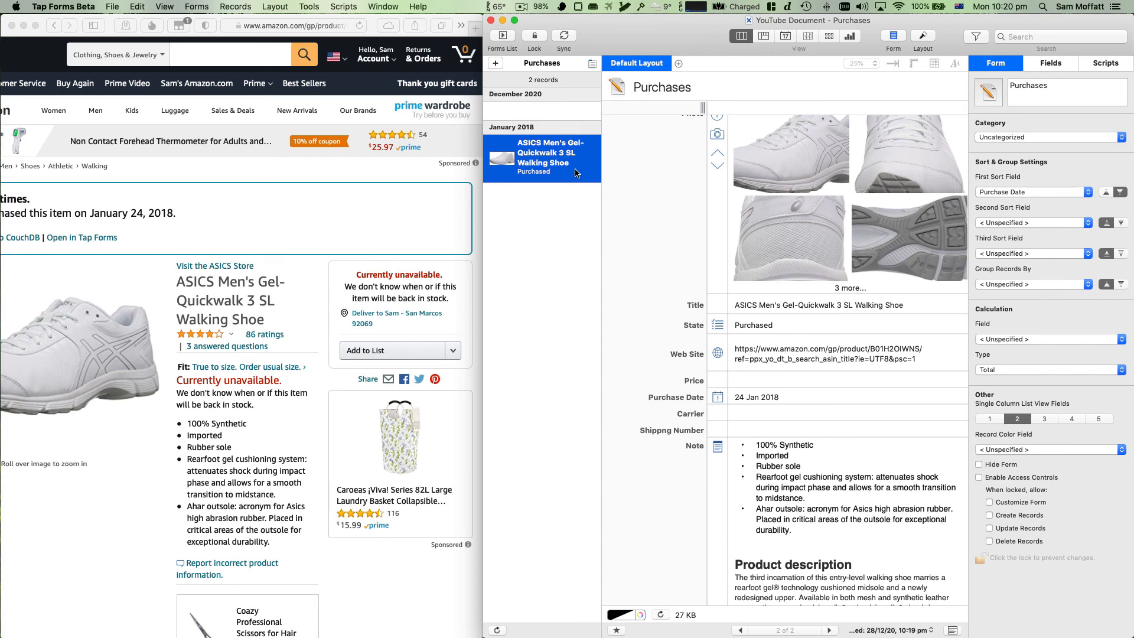
{"action": "key", "text": "super+comma"}
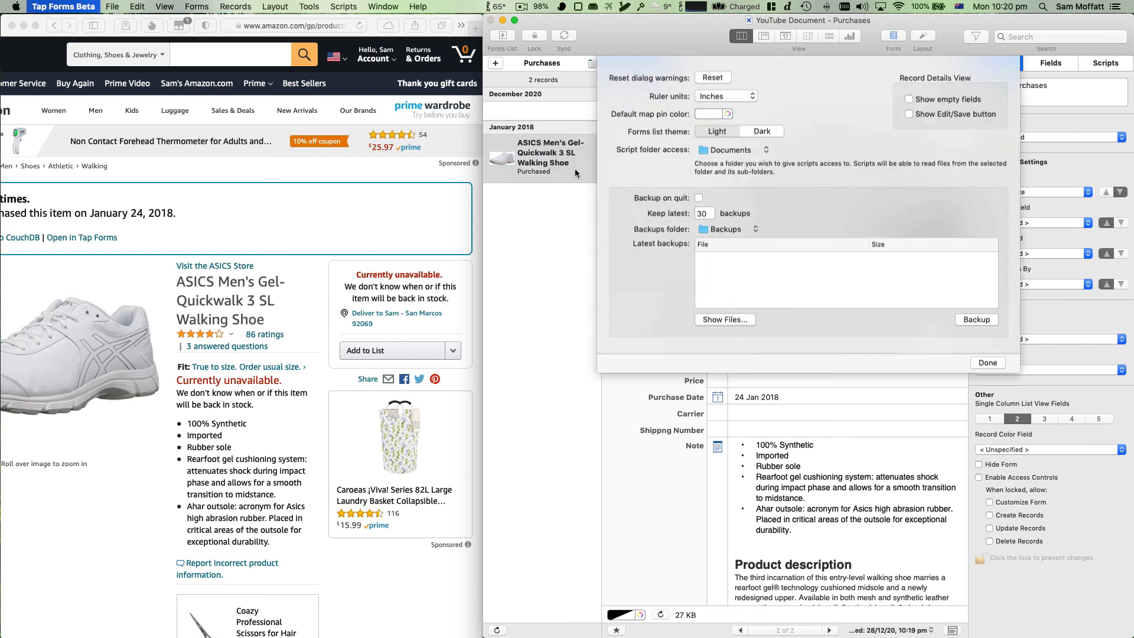
{"action": "left_click", "coordinate": [739, 69]}
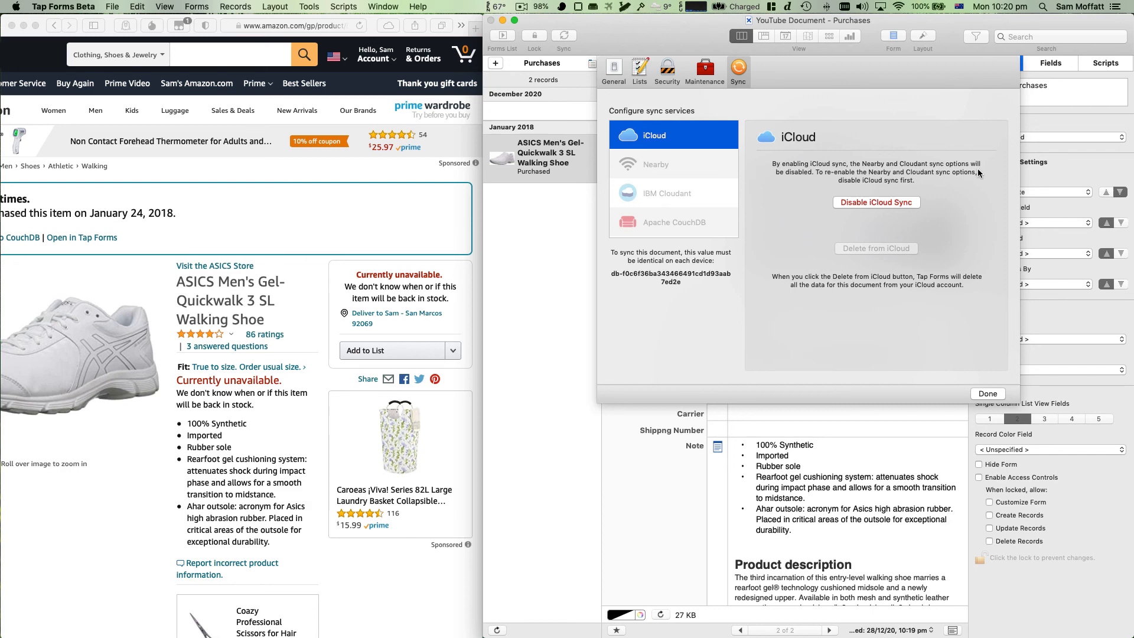
{"action": "key", "text": "Return"}
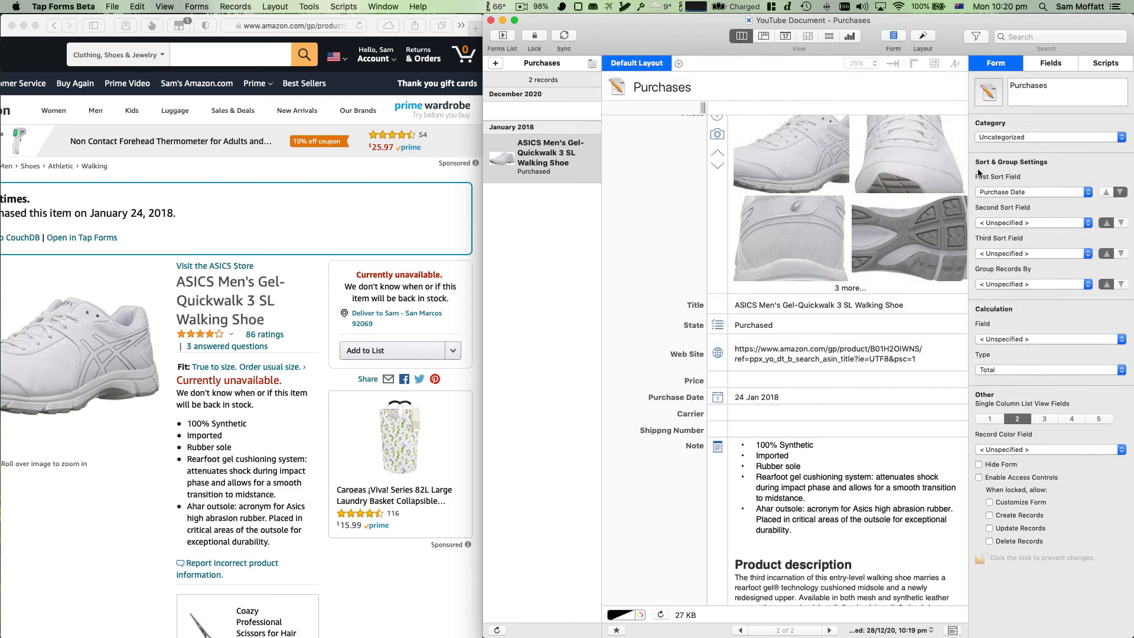